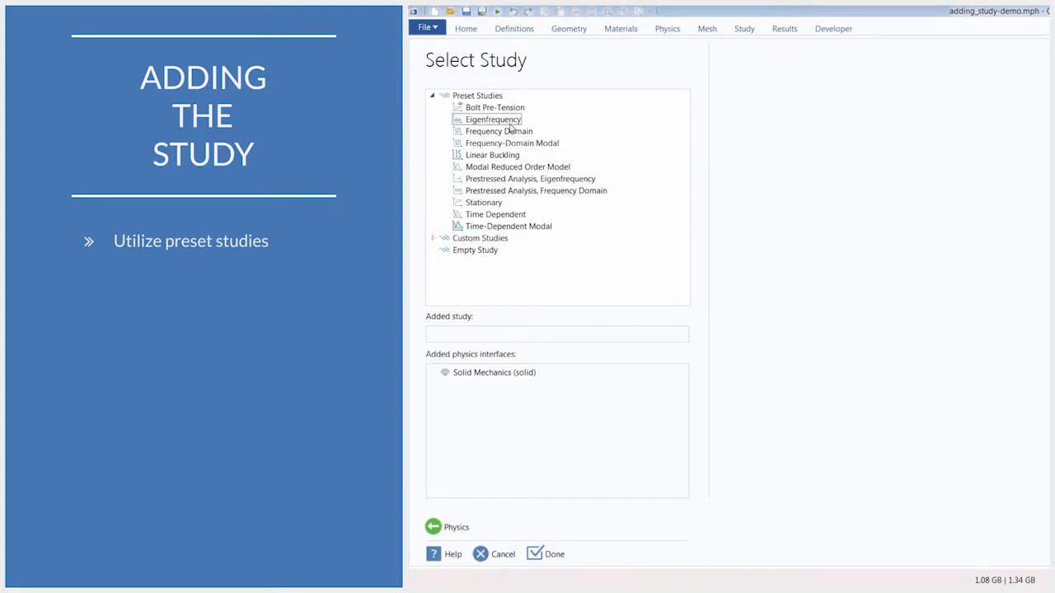
- Review the descriptions of the Eigenfrequency, Frequency Domain and Linear Buckling preset studies
click(505, 121)
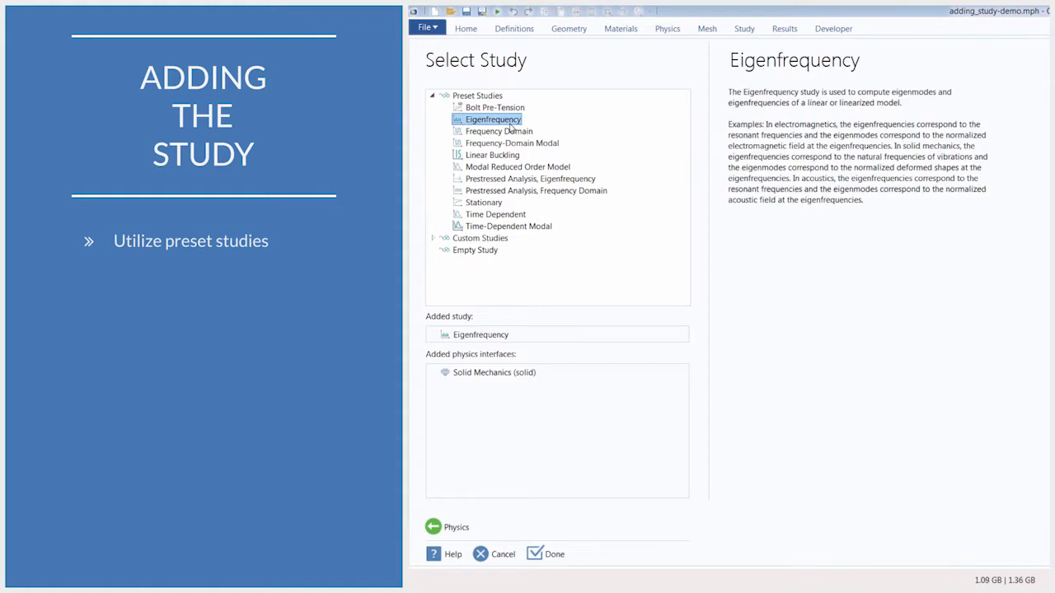
click(515, 132)
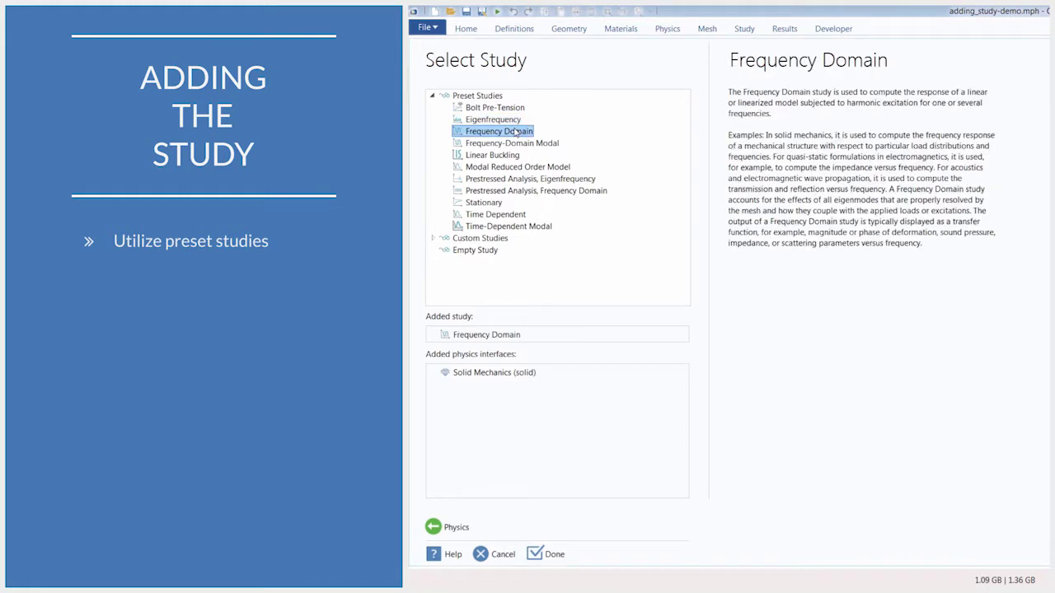
click(511, 156)
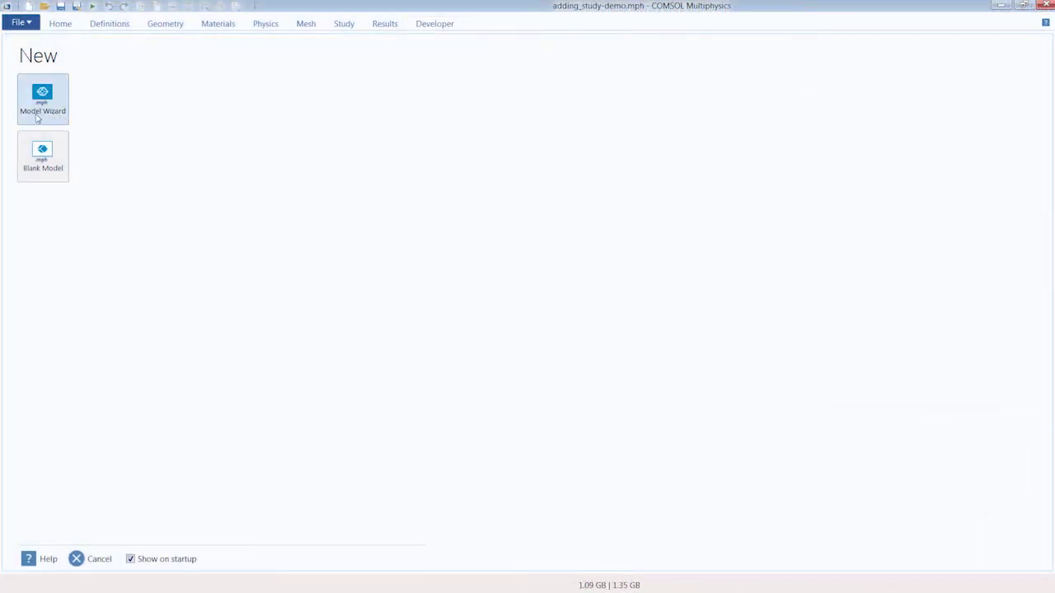
- Set up a 3D model with the Model Wizard, add the Solid Mechanics interface and proceed to study selection
click(46, 105)
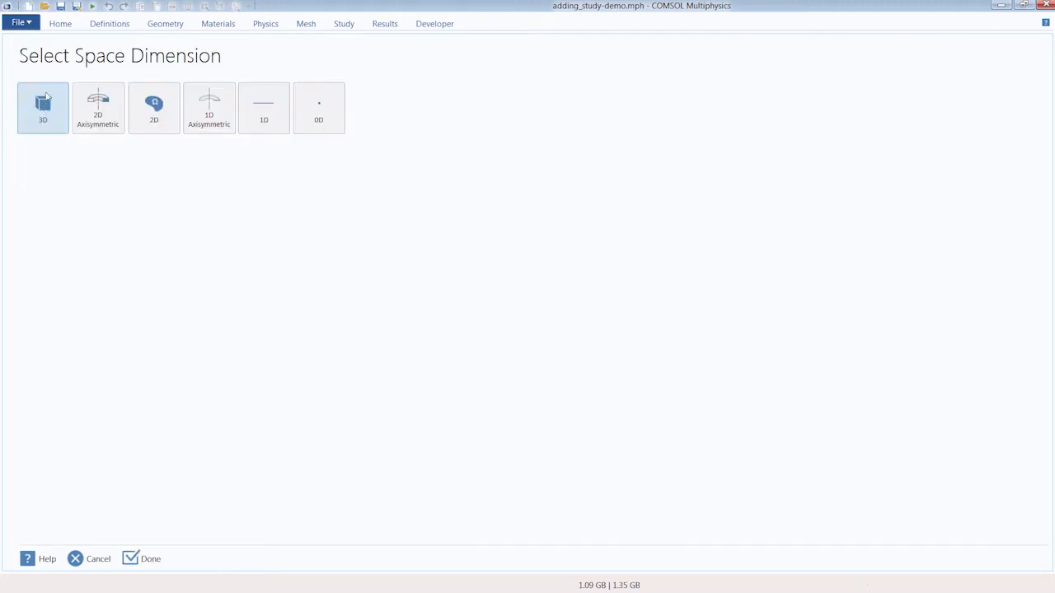
click(46, 108)
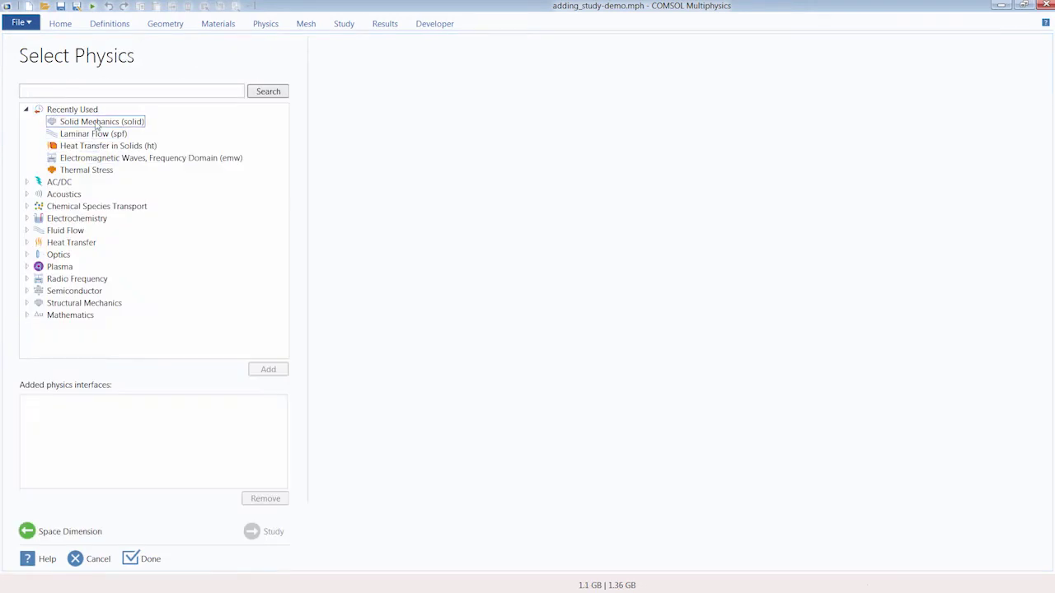
click(96, 123)
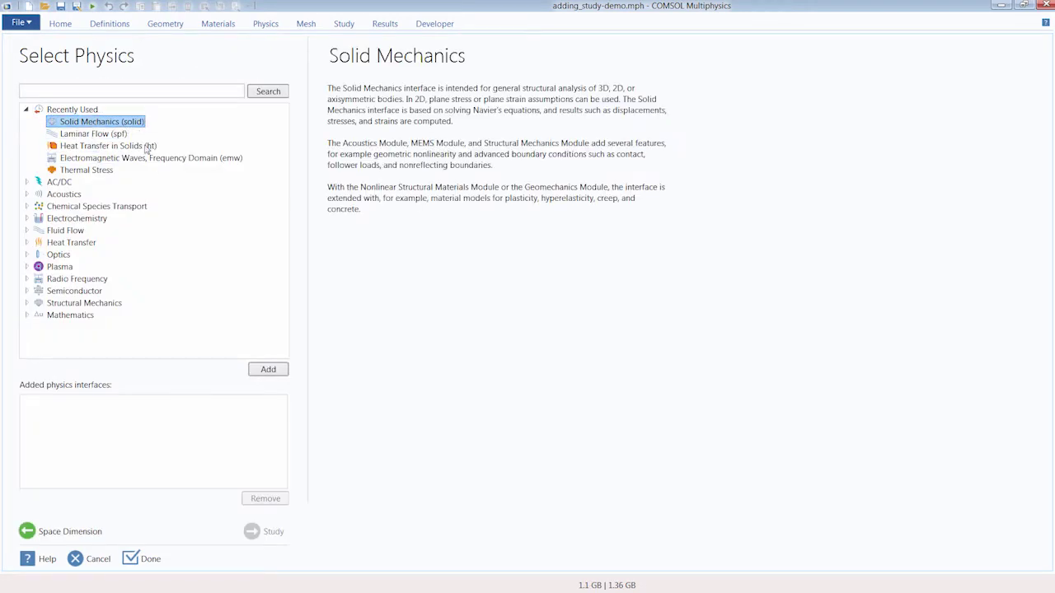
click(264, 369)
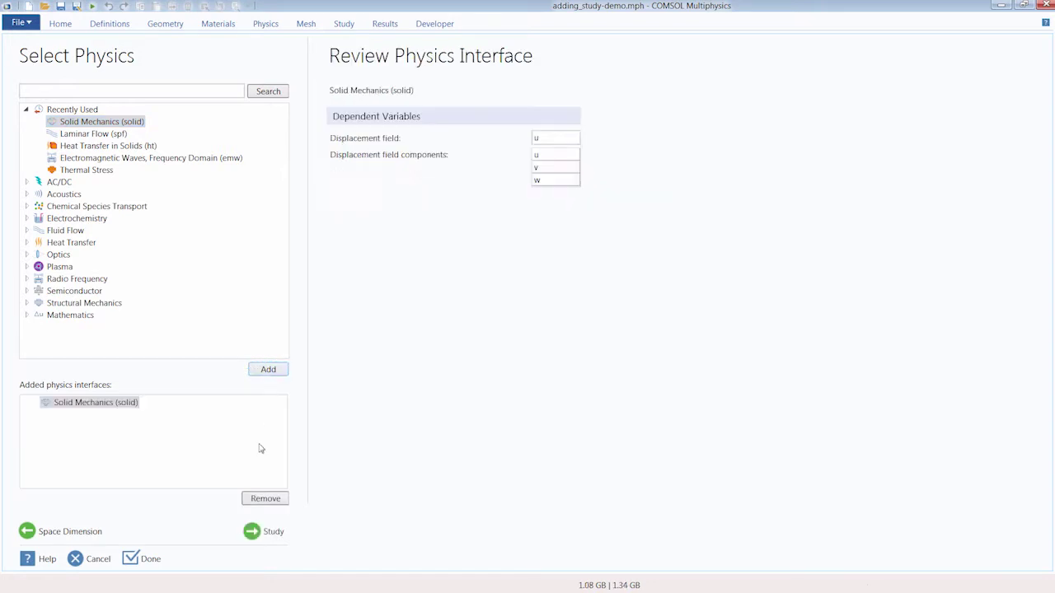
click(257, 531)
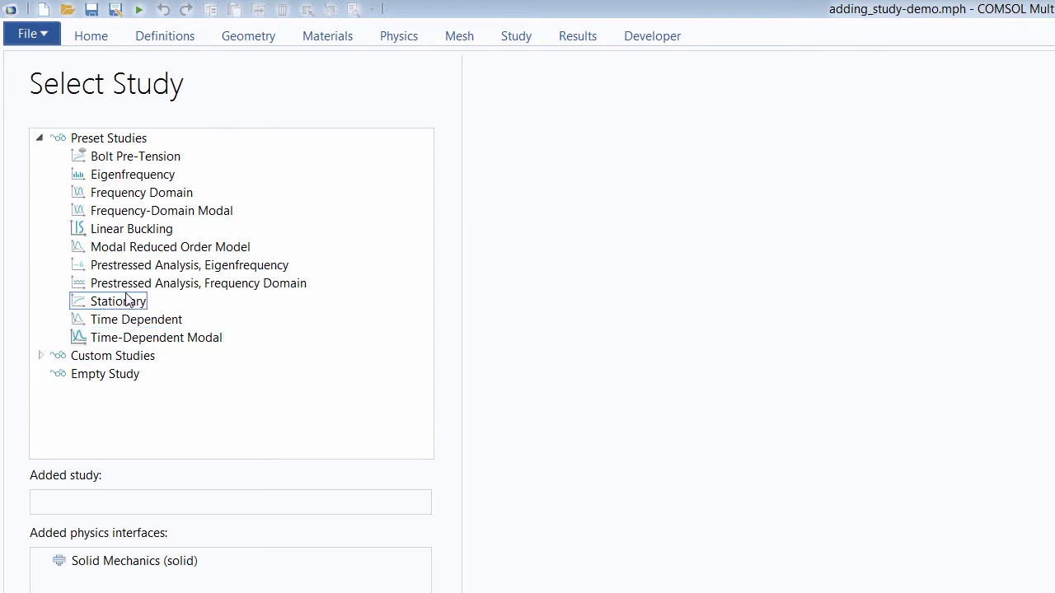
- Review the Eigenfrequency, Frequency Domain, Linear Buckling, Time Dependent and Stationary preset study descriptions for Solid Mechanics
click(161, 186)
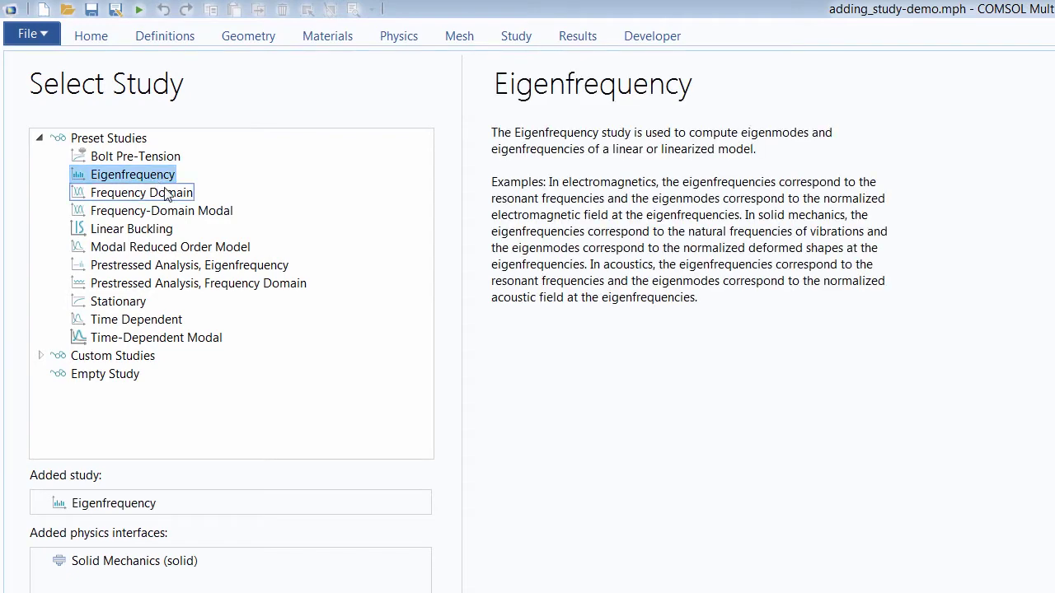
click(165, 193)
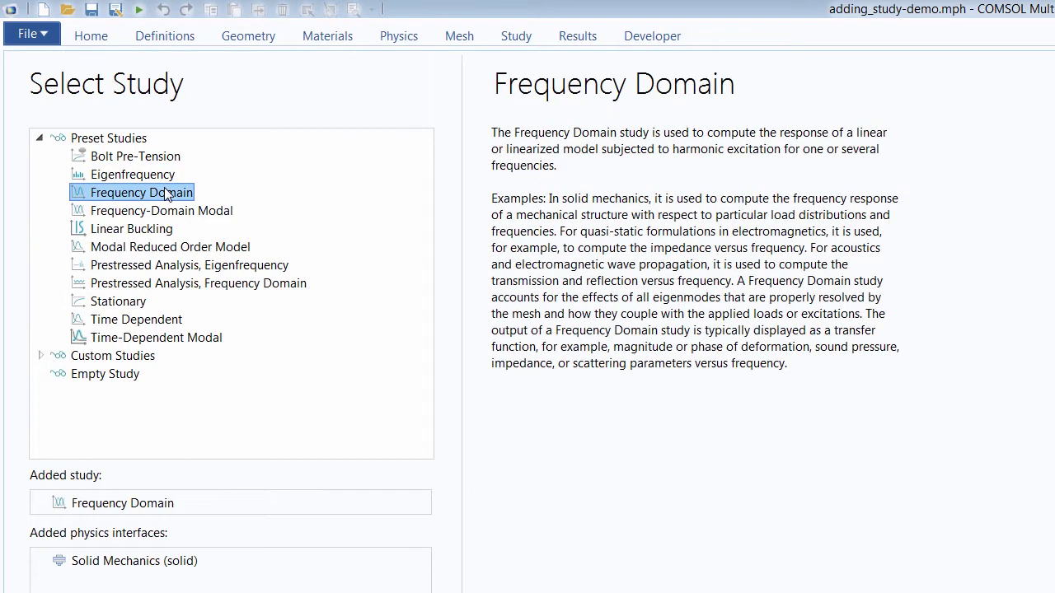
click(159, 231)
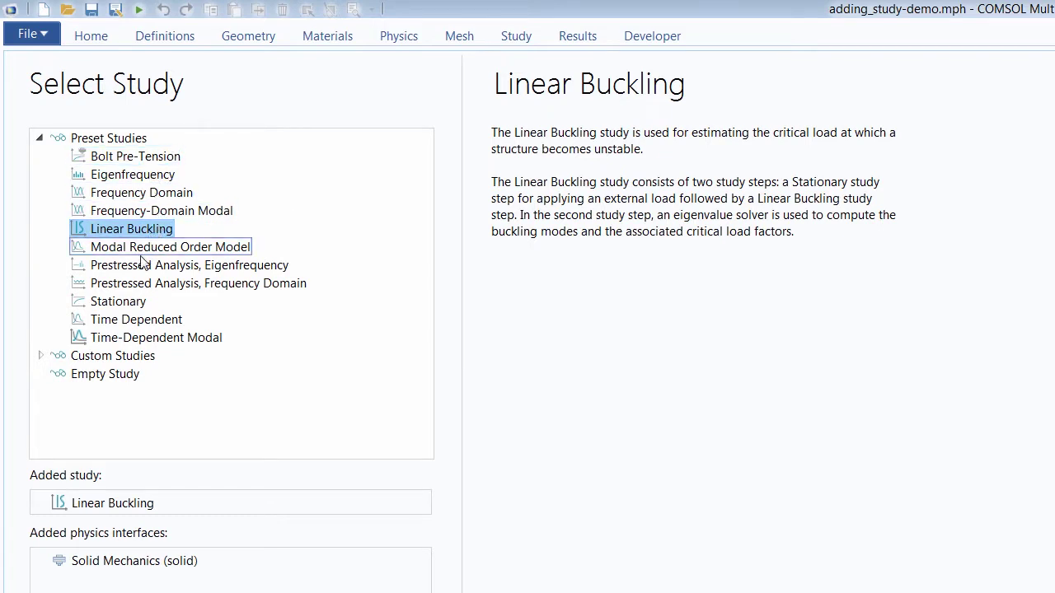
click(138, 323)
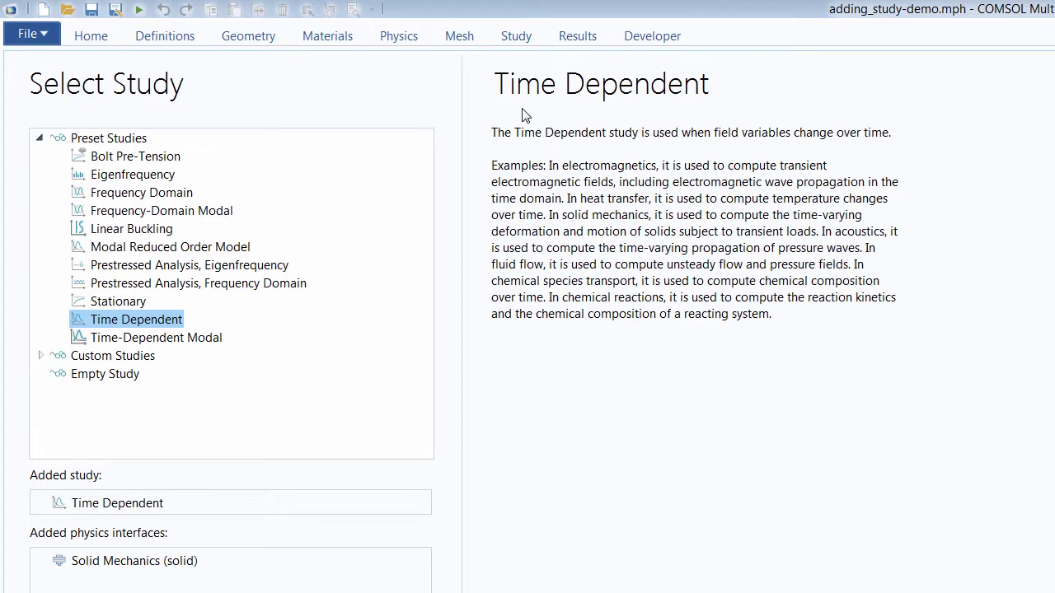
click(122, 305)
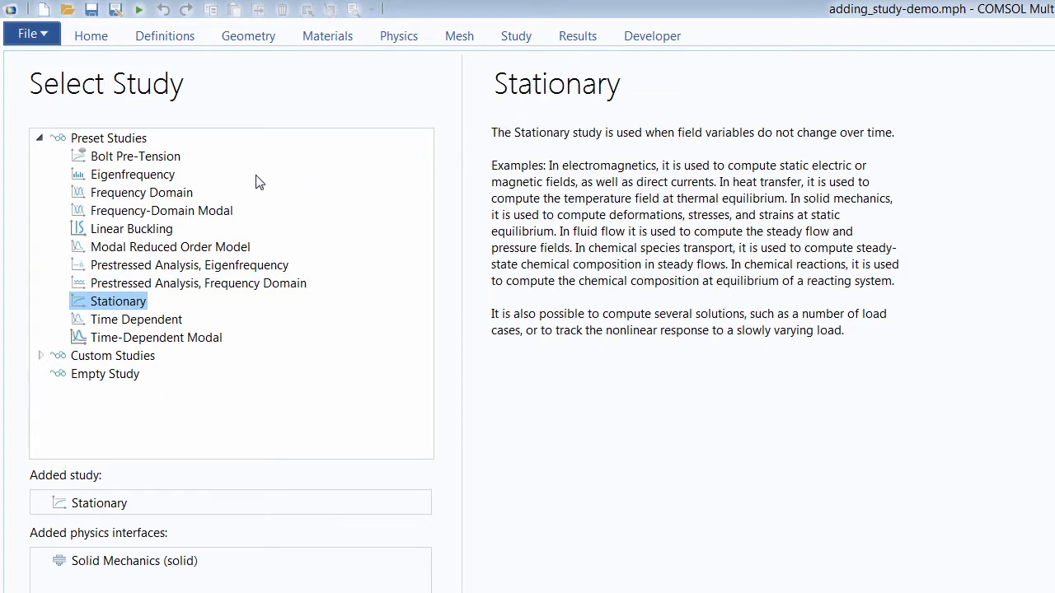
click(178, 181)
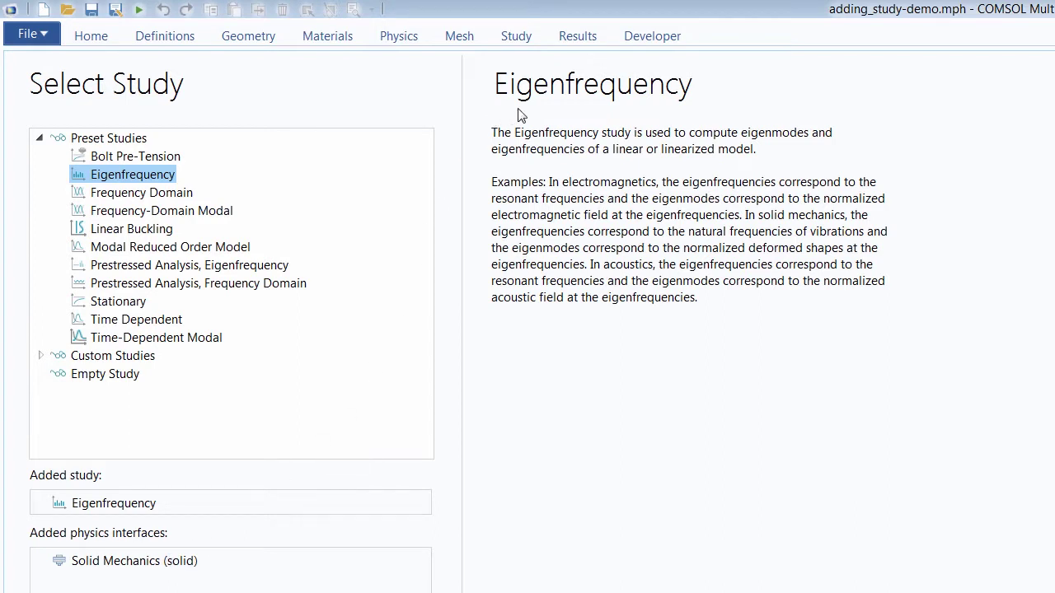
click(176, 197)
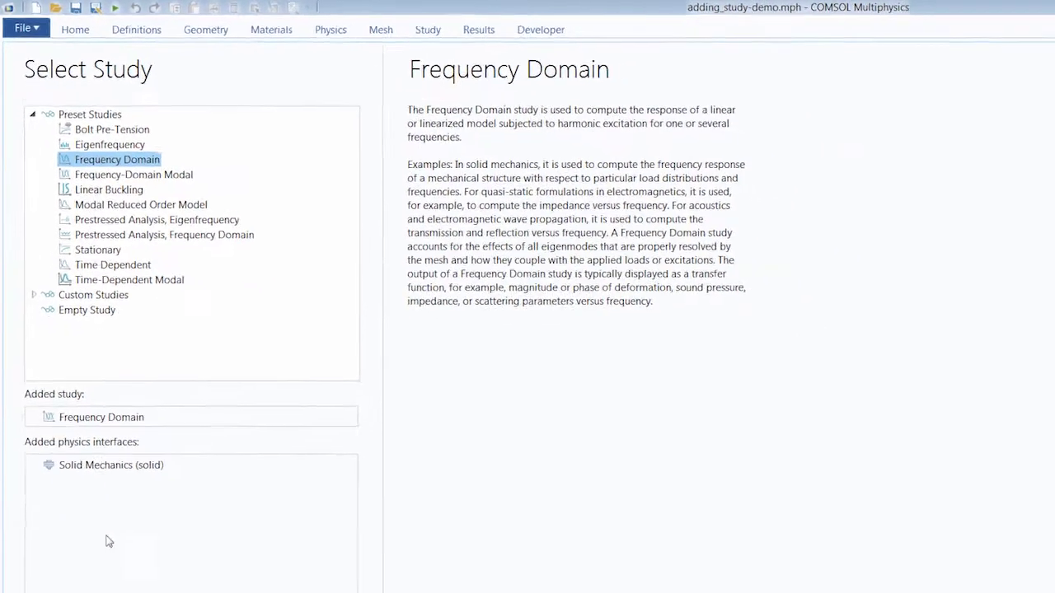
- Replace Solid Mechanics with the AC/DC Electric Currents interface and choose the Small-Signal Analysis, Frequency Domain study
click(42, 528)
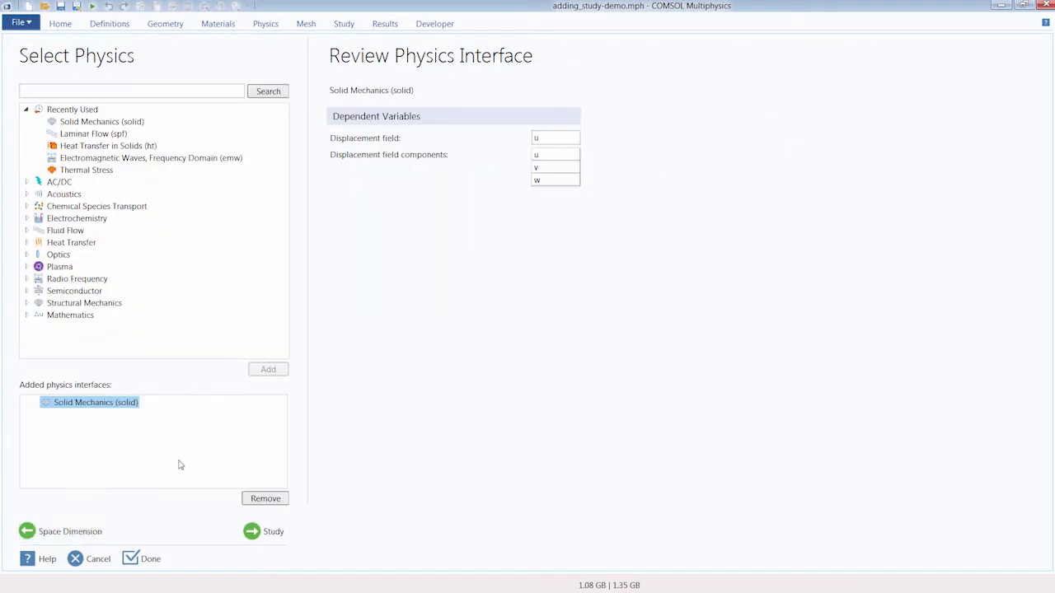
click(247, 499)
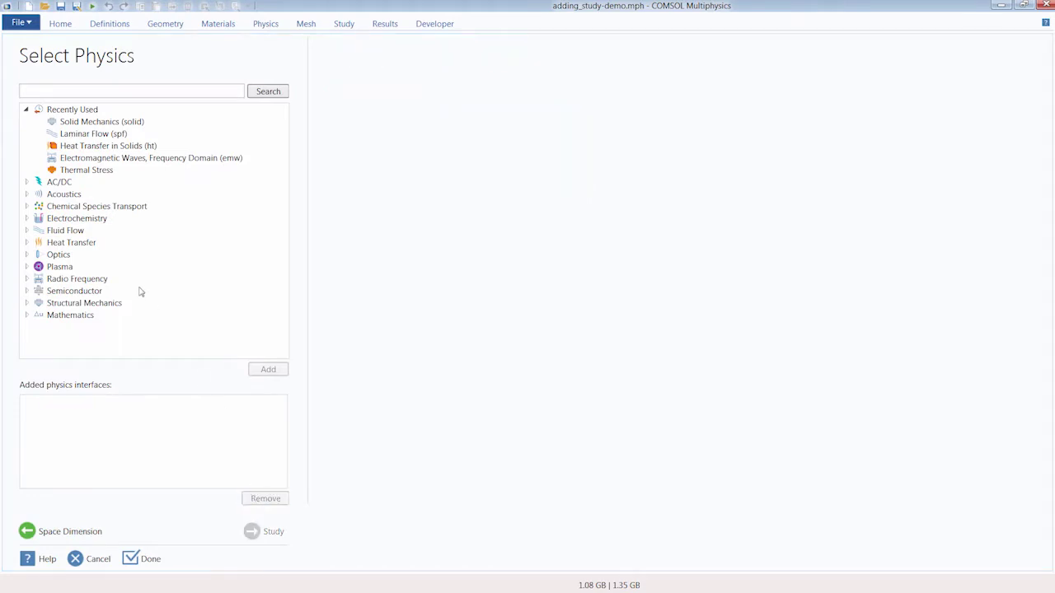
click(27, 182)
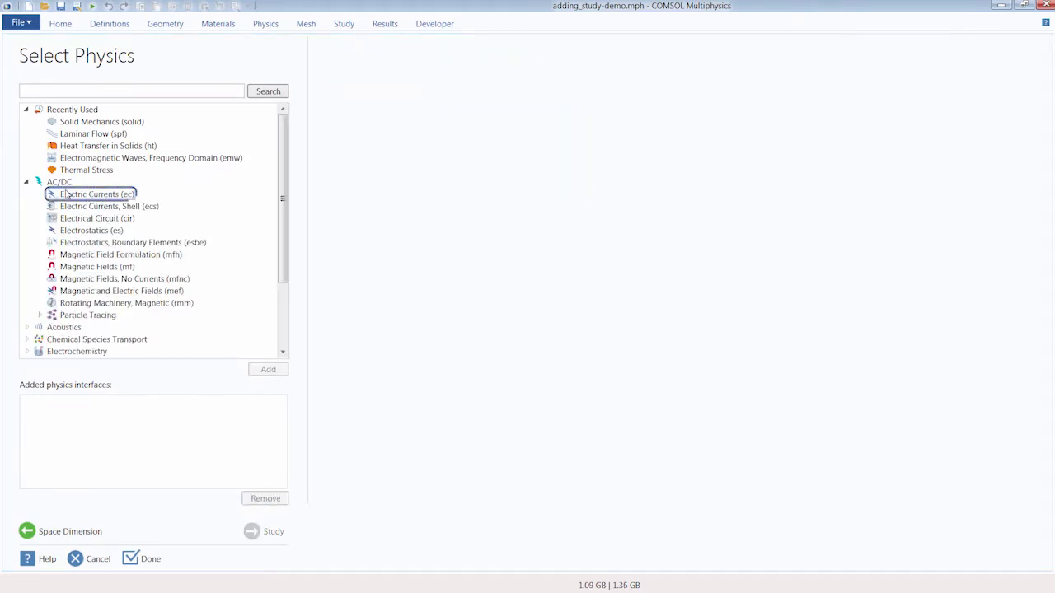
click(91, 194)
click(268, 369)
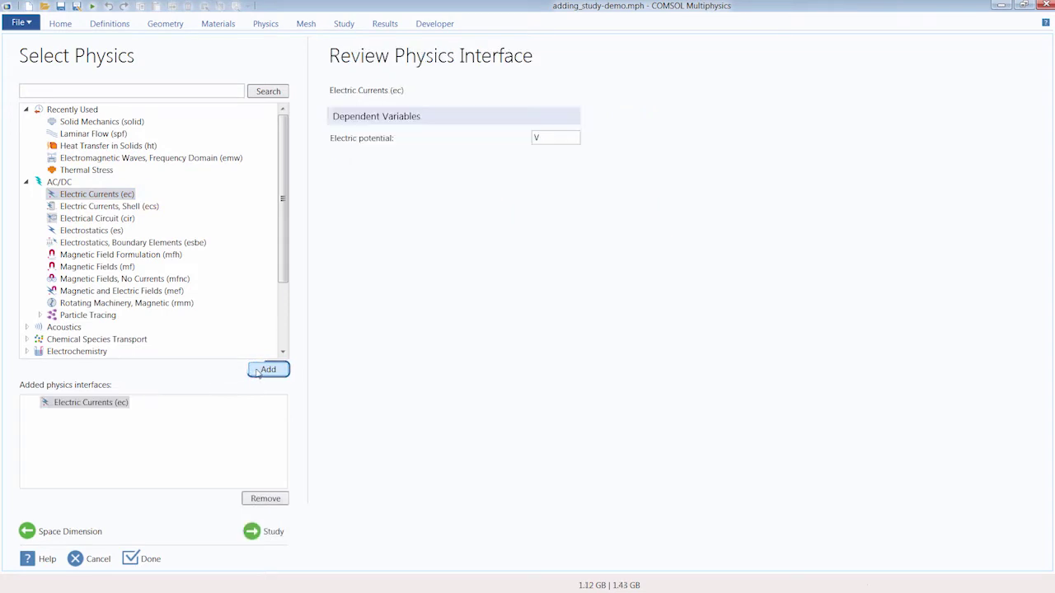
click(264, 530)
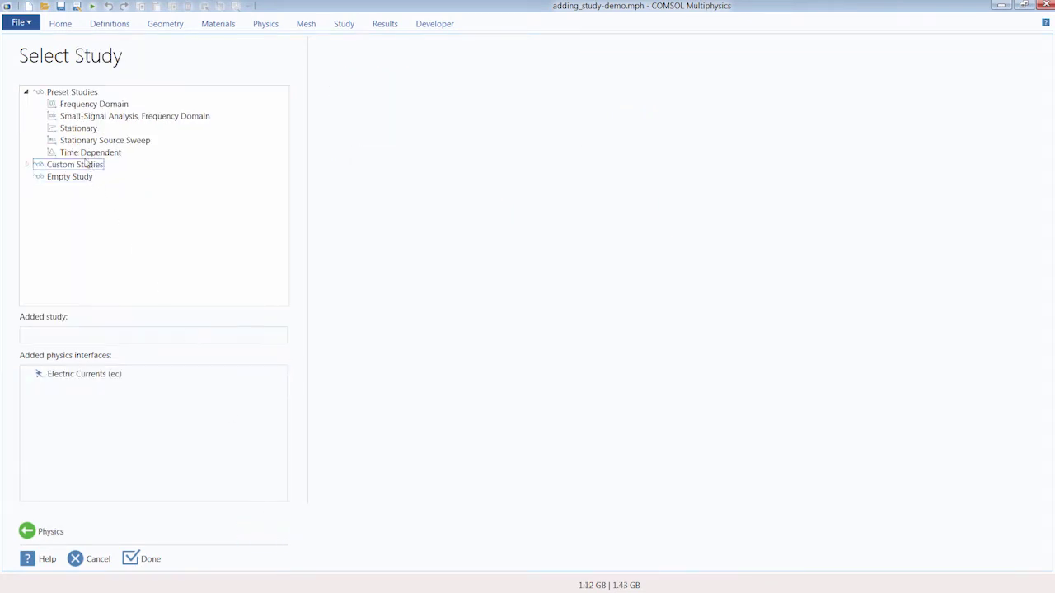
click(124, 116)
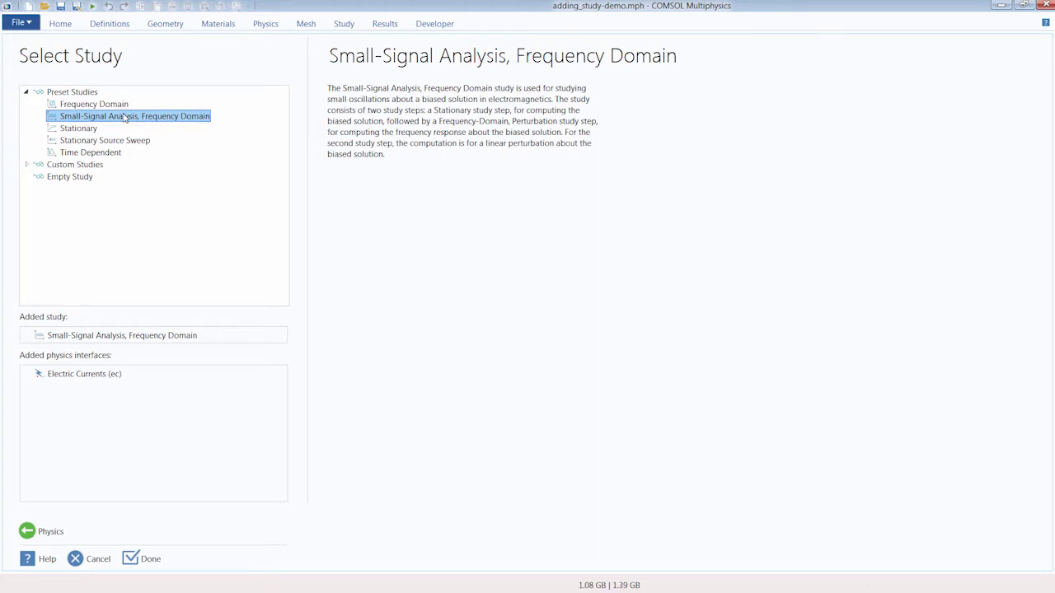
- Replace Electric Currents with the Turbulent Flow, Algebraic yPlus interface and review its Stationary and Transient with Initialization studies
click(48, 532)
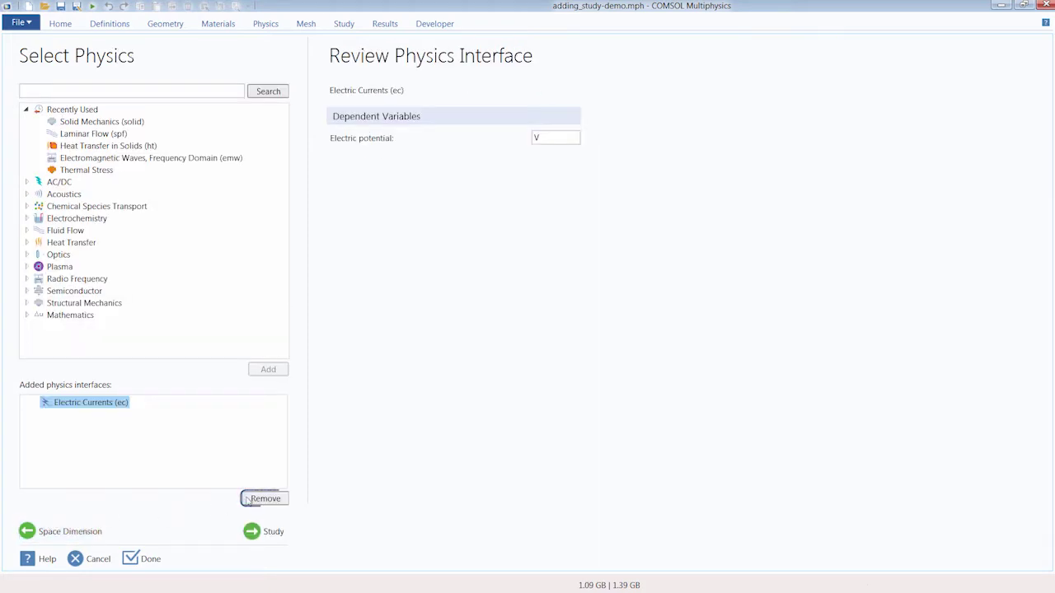
click(266, 498)
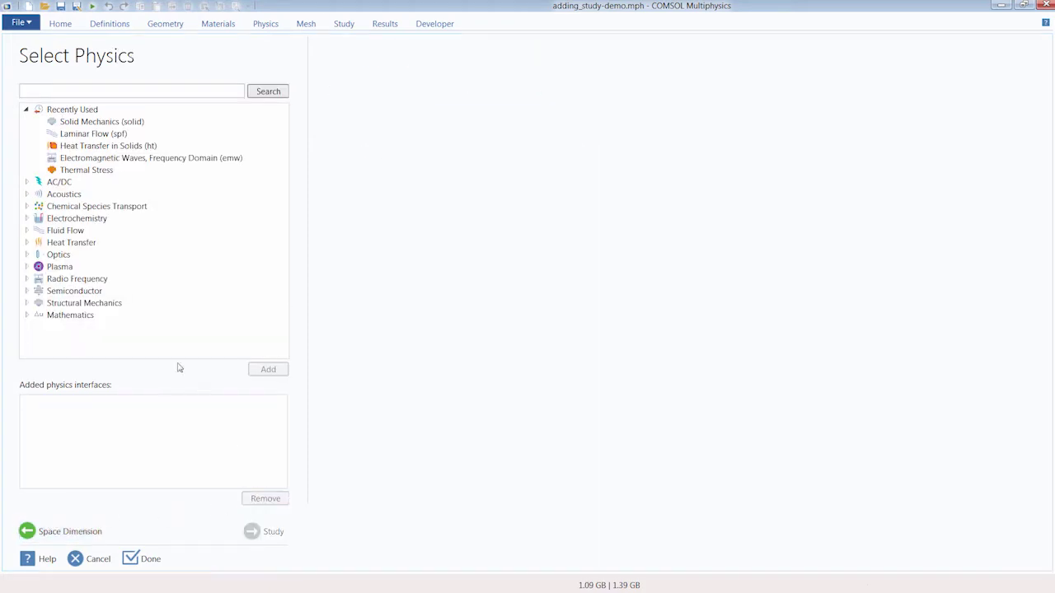
click(26, 229)
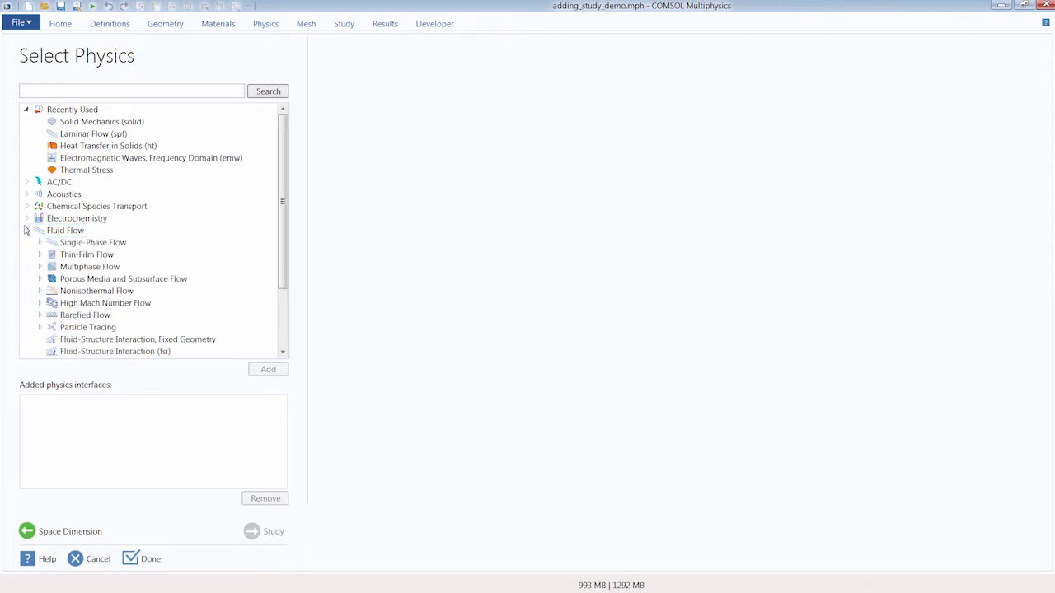
click(39, 242)
click(53, 279)
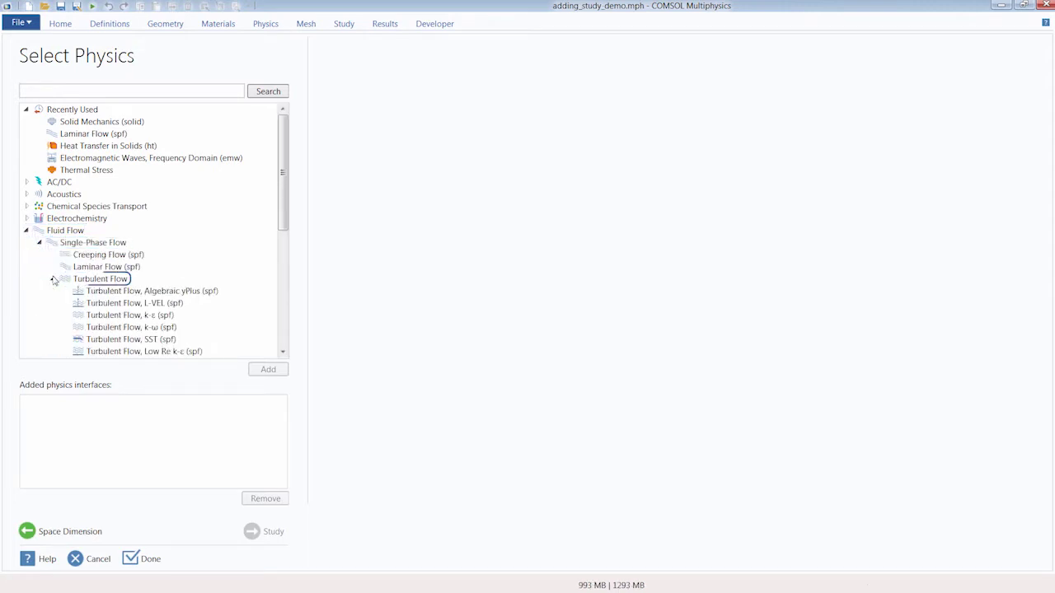
click(148, 291)
click(264, 371)
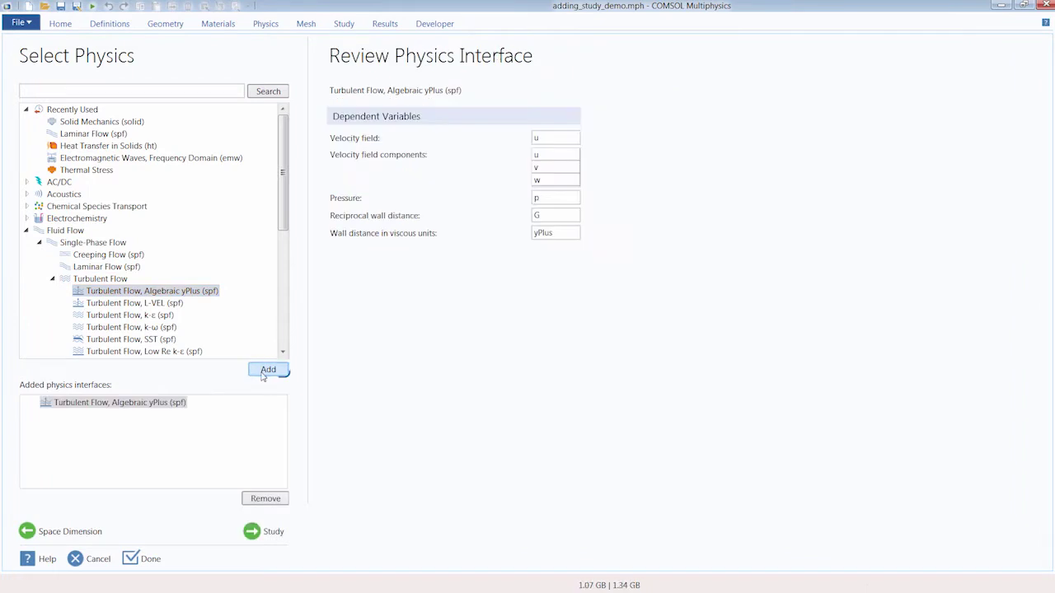
click(261, 536)
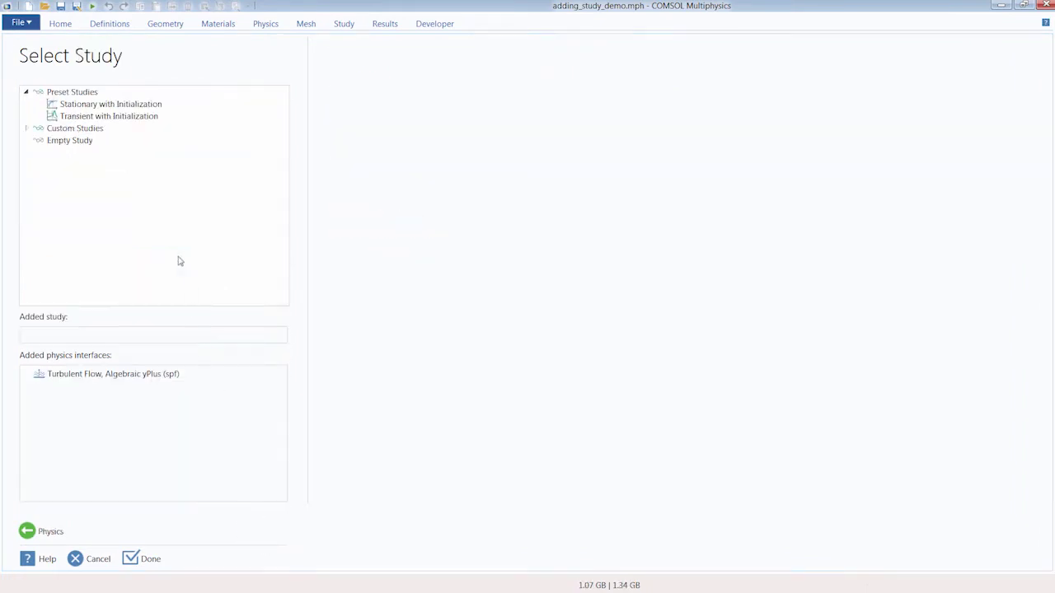
click(141, 109)
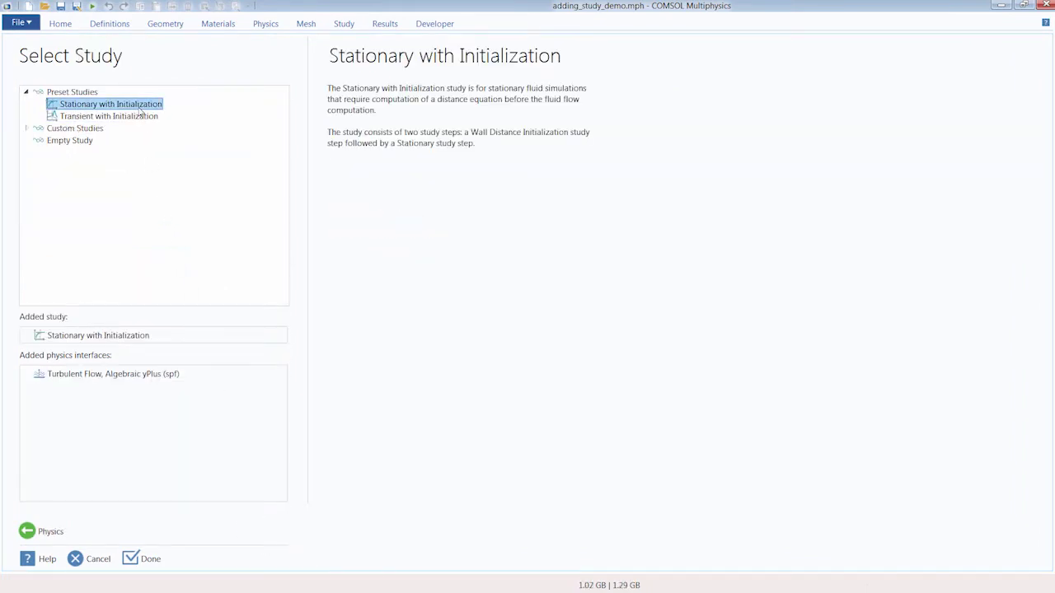
click(154, 119)
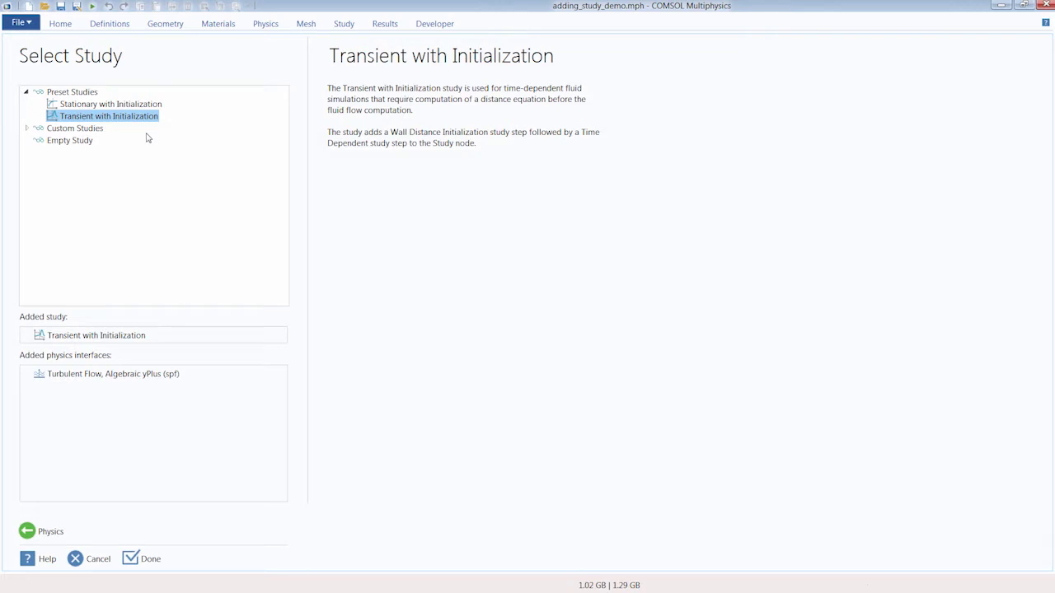
- Replace the turbulent flow interface with Solid Mechanics and choose the Linear Buckling preset study
click(58, 530)
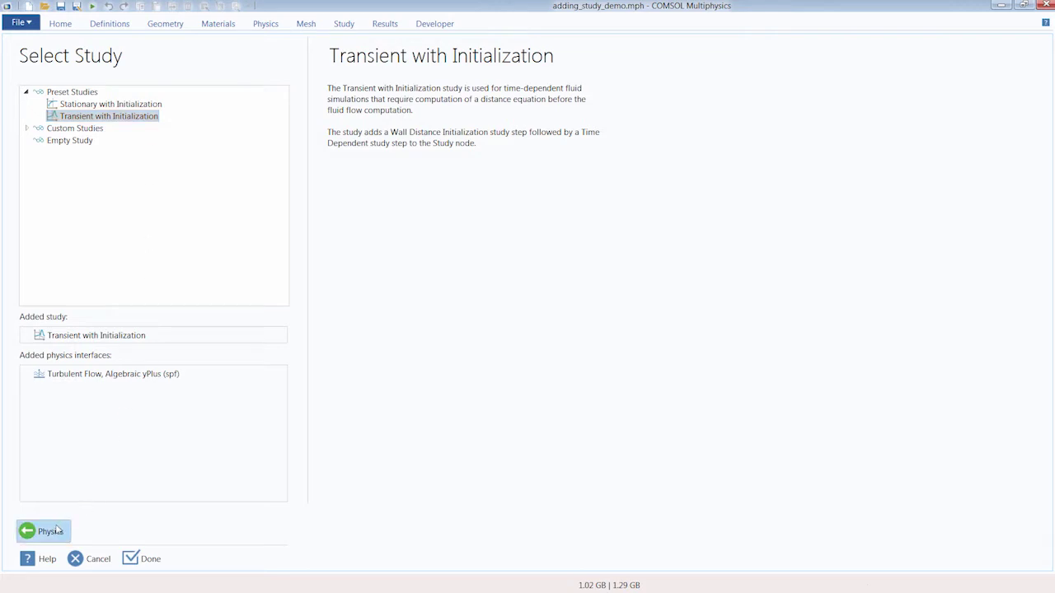
click(264, 499)
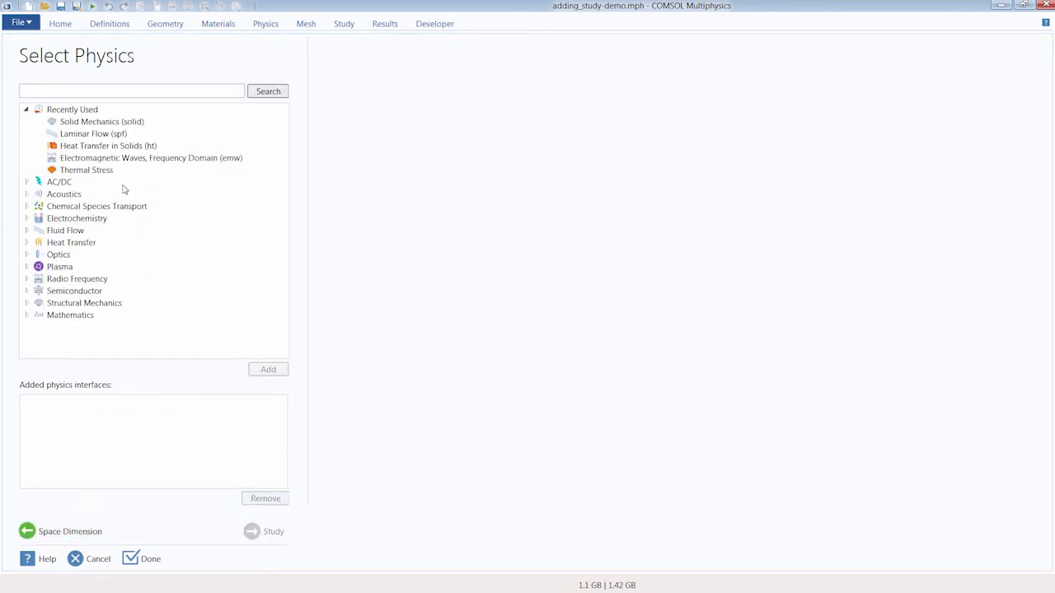
click(101, 122)
click(269, 369)
click(264, 529)
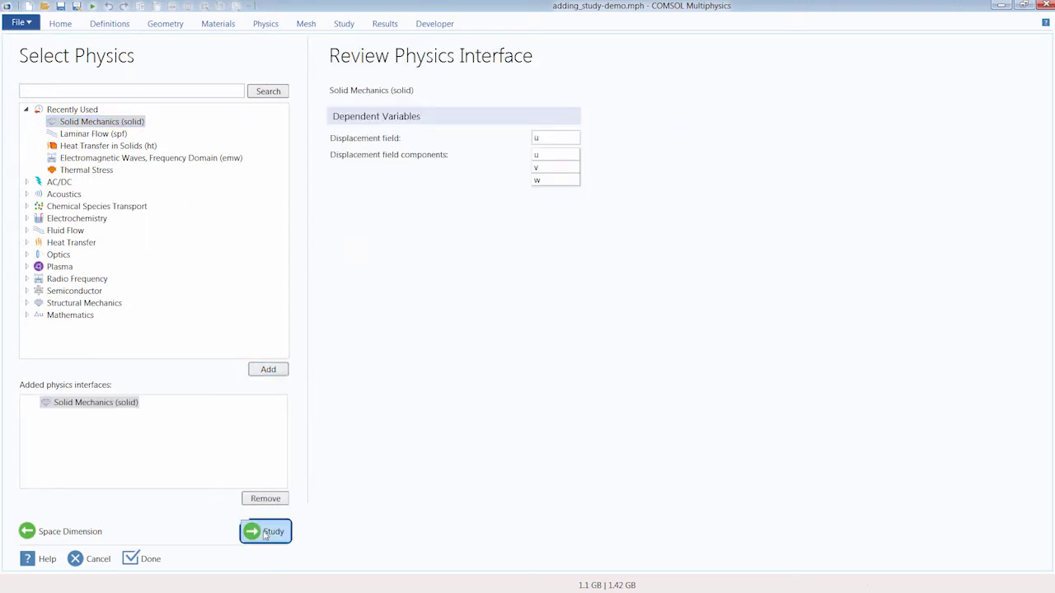
click(101, 155)
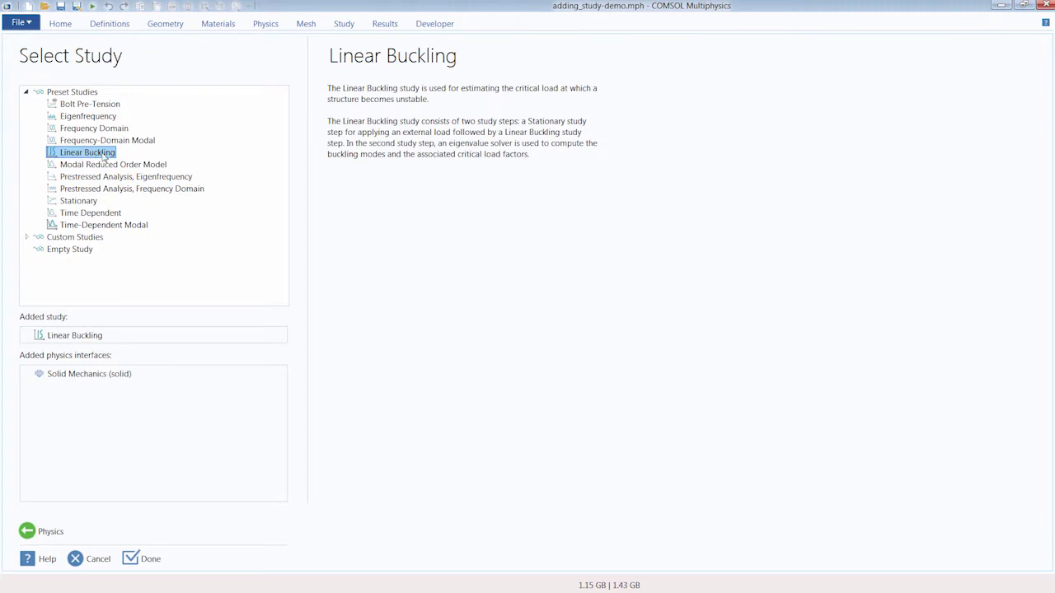
- Replace Solid Mechanics with the AC/DC Magnetic Fields interface
click(41, 531)
click(265, 499)
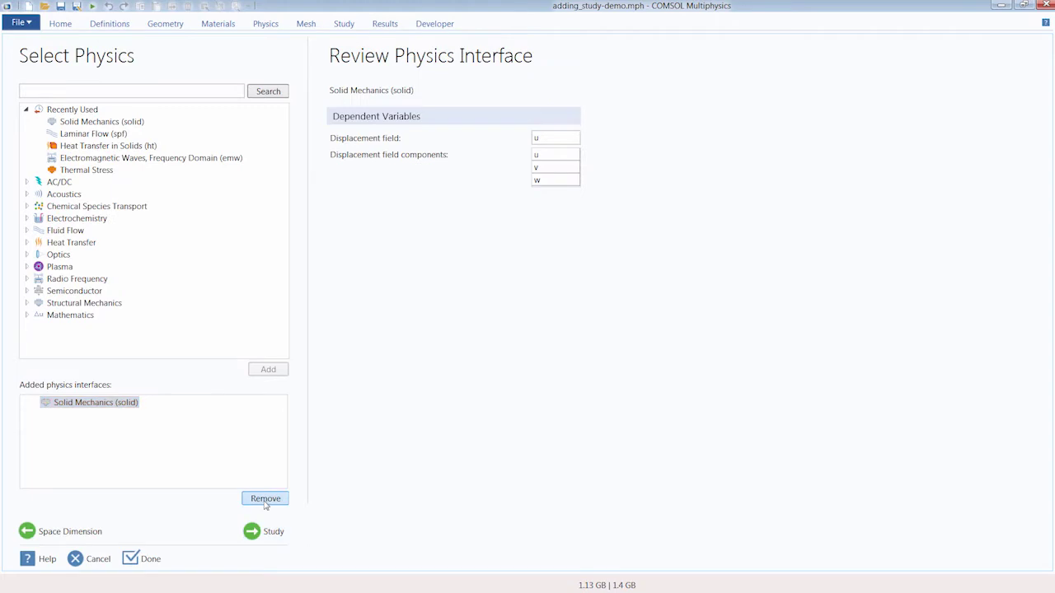
click(26, 183)
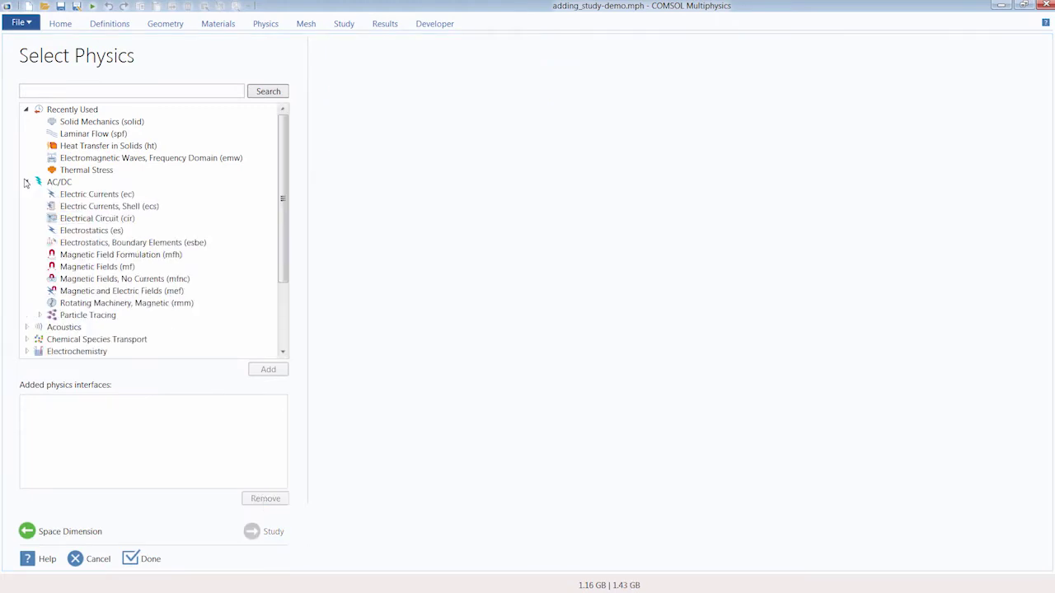
click(74, 268)
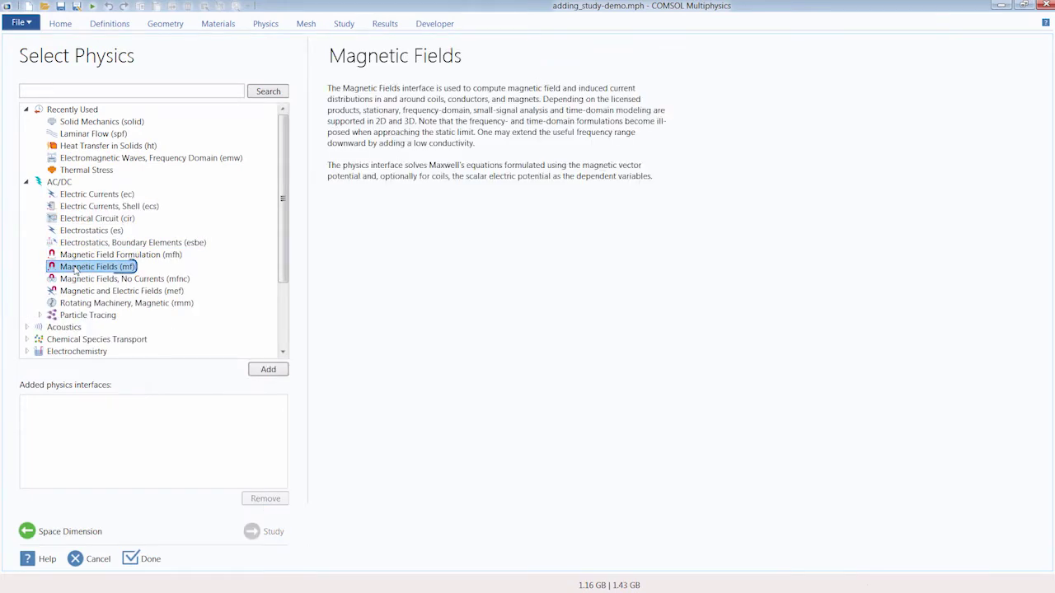
click(268, 369)
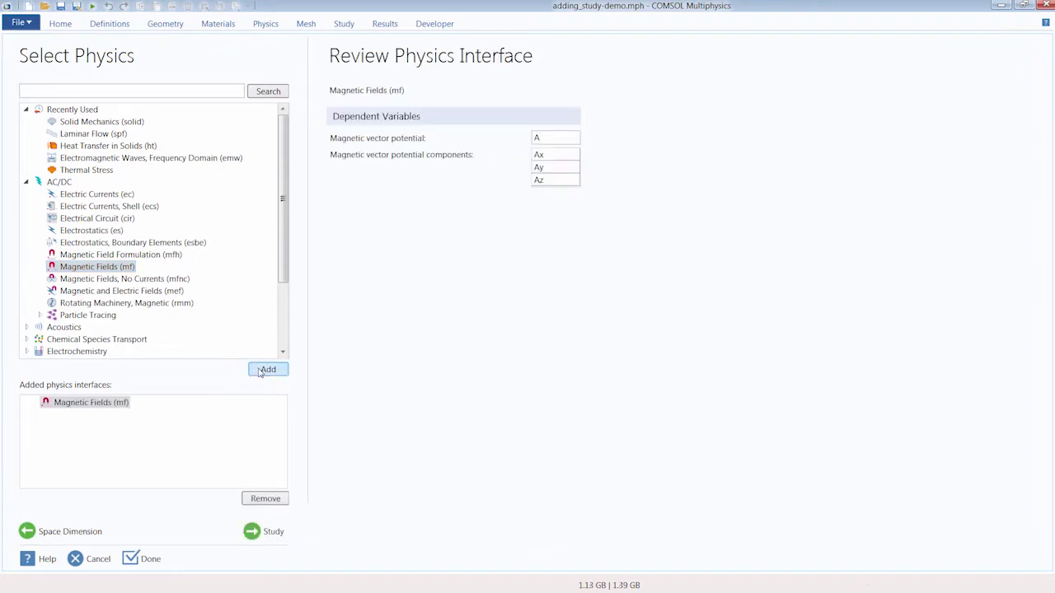
- Choose the Coil Geometry Analysis preset study for Magnetic Fields and cancel the wizard to return to the bracket model
click(264, 531)
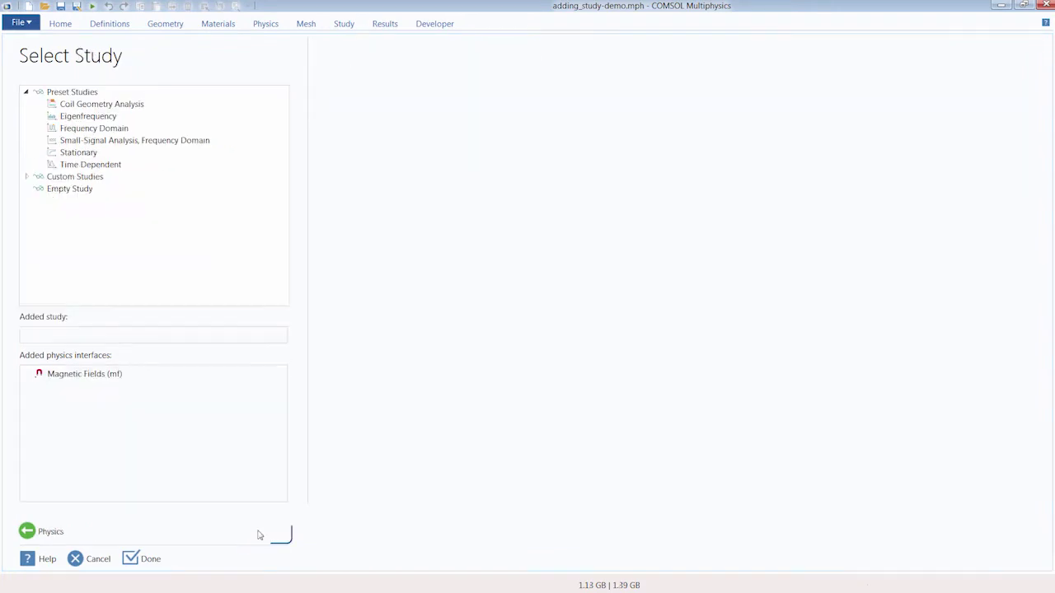
click(81, 106)
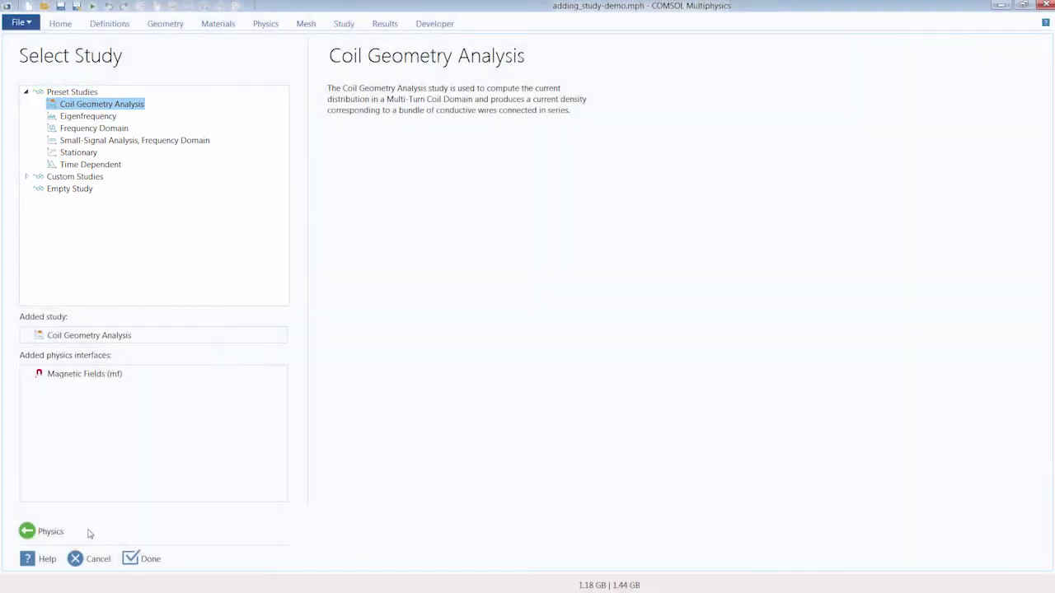
click(95, 559)
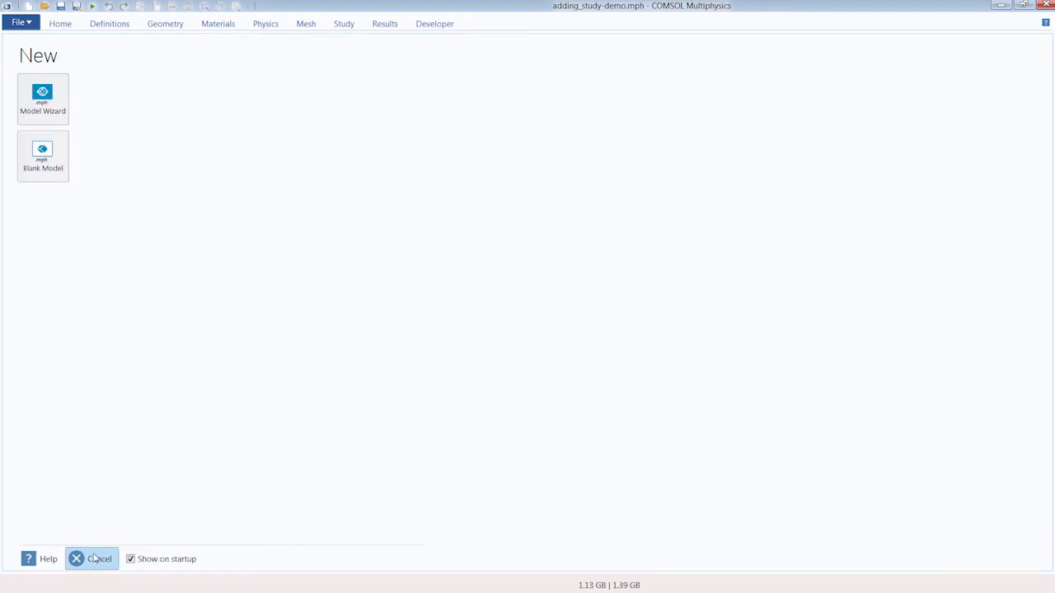
click(94, 559)
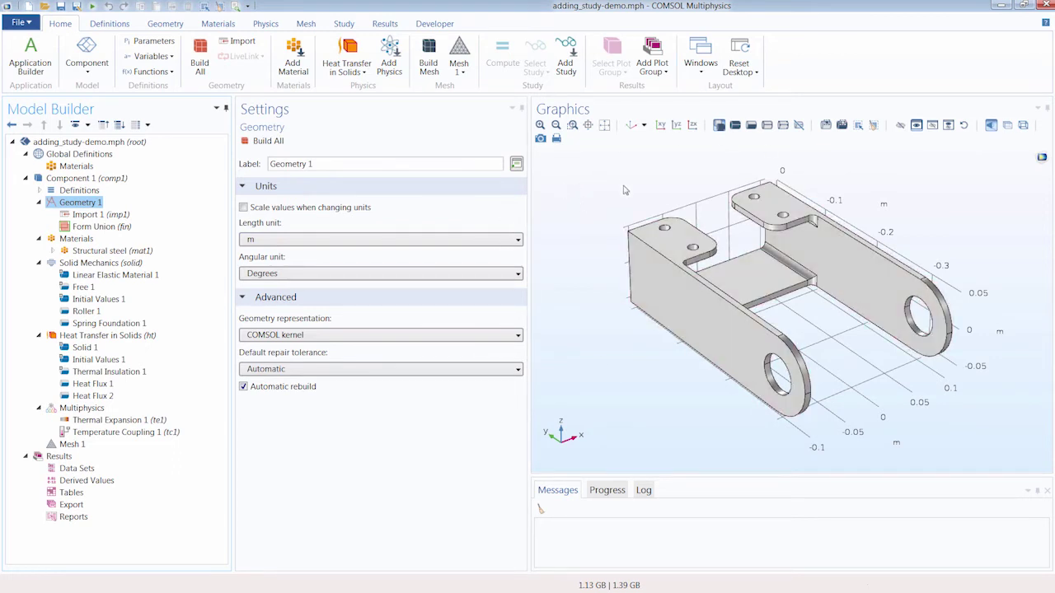
- Open the Application Libraries and expand the Structural Mechanics Module
click(700, 66)
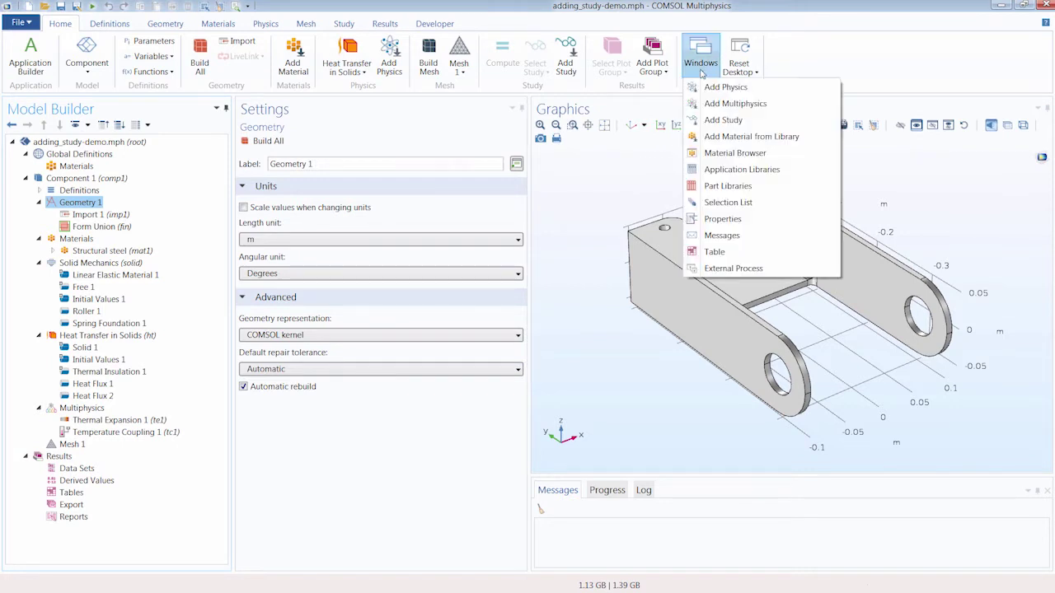
click(716, 171)
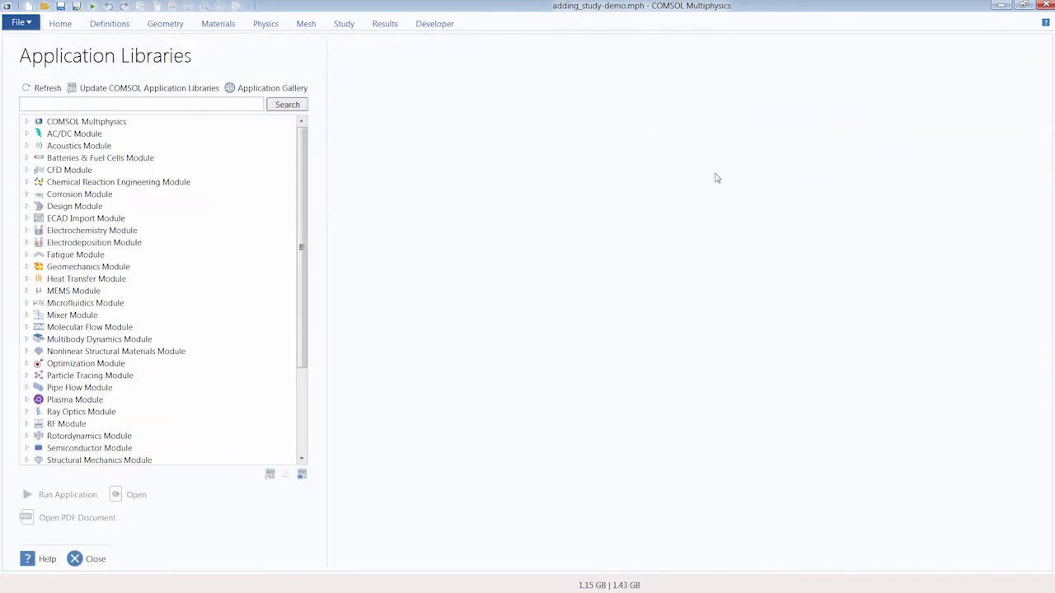
scroll(83, 239, down, 3)
click(28, 340)
click(27, 340)
scroll(32, 349, down, 4)
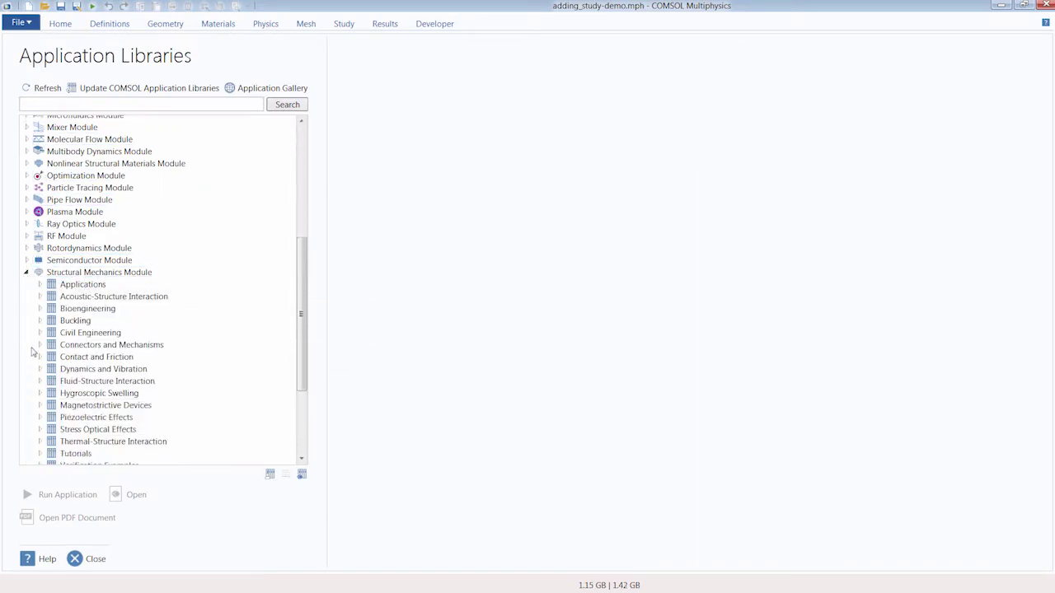
- View the bracket thermal model's information among the Structural Mechanics tutorials and close the Application Libraries
click(40, 355)
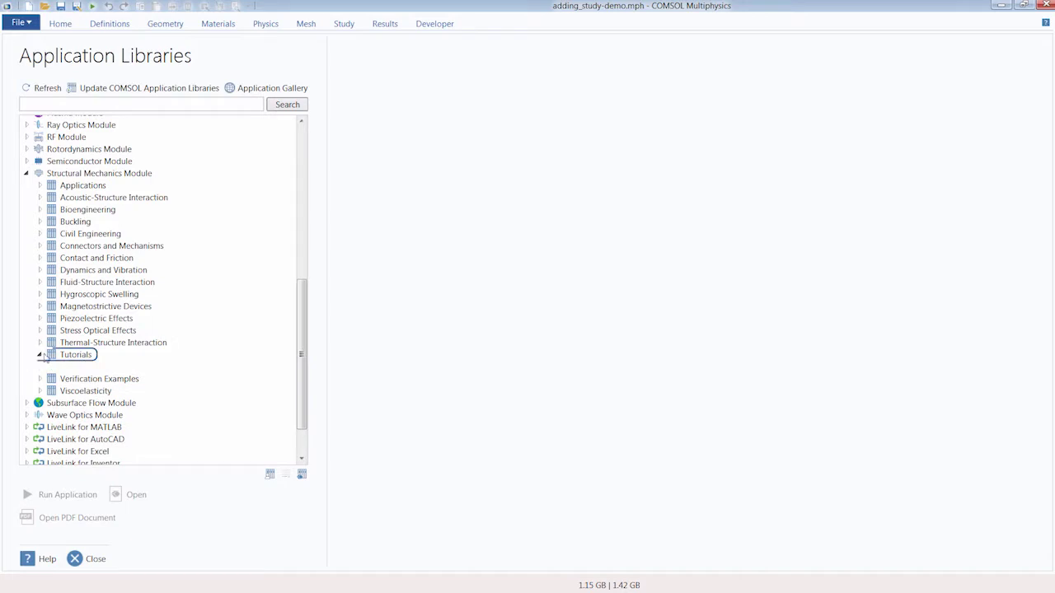
click(40, 354)
scroll(123, 346, down, 3)
click(120, 350)
click(120, 337)
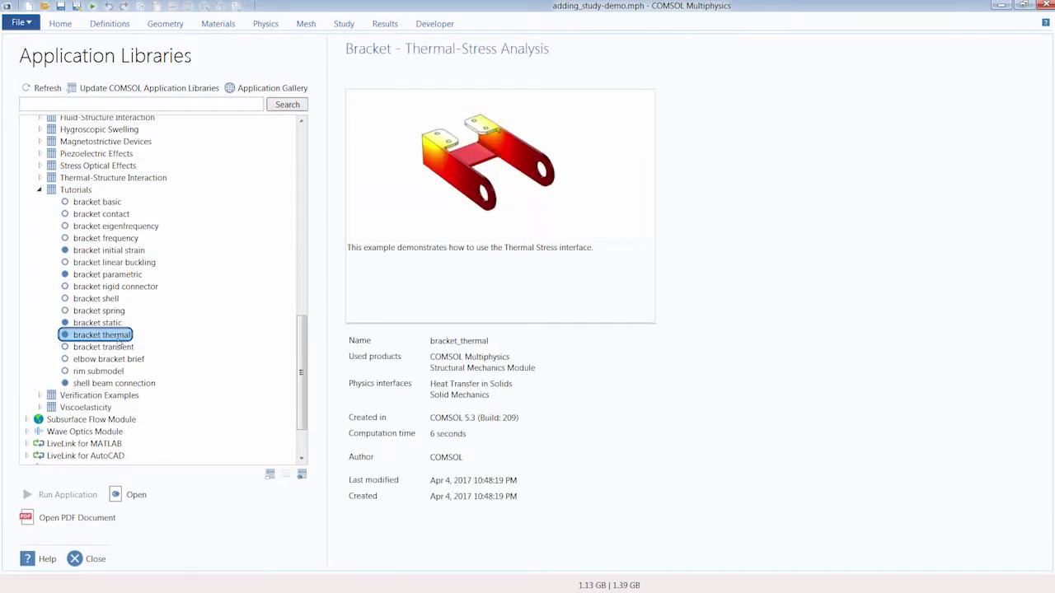
click(92, 559)
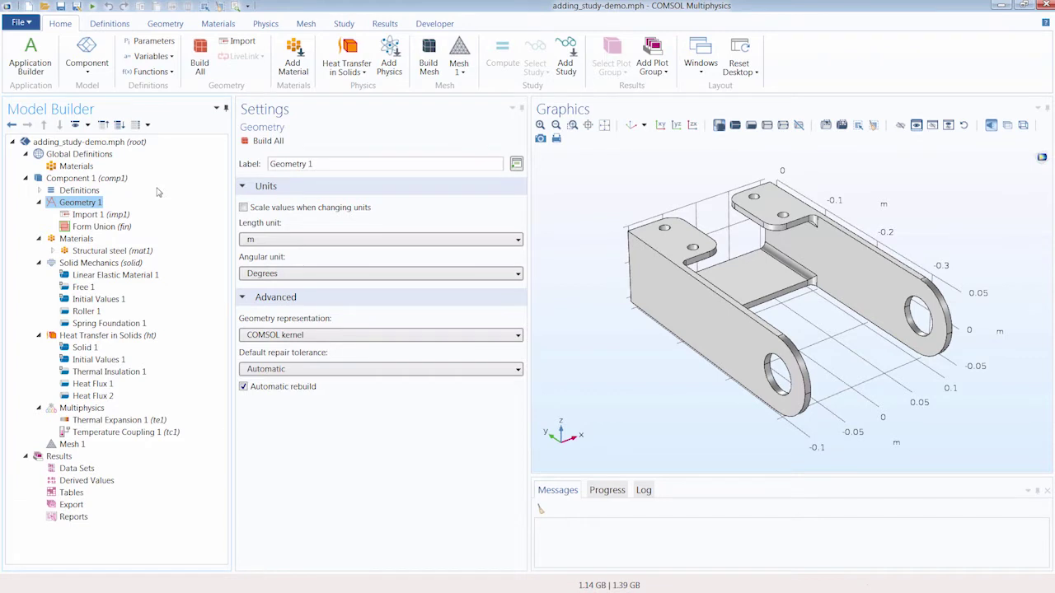
- Start a new 3D model with the Model Wizard
click(16, 22)
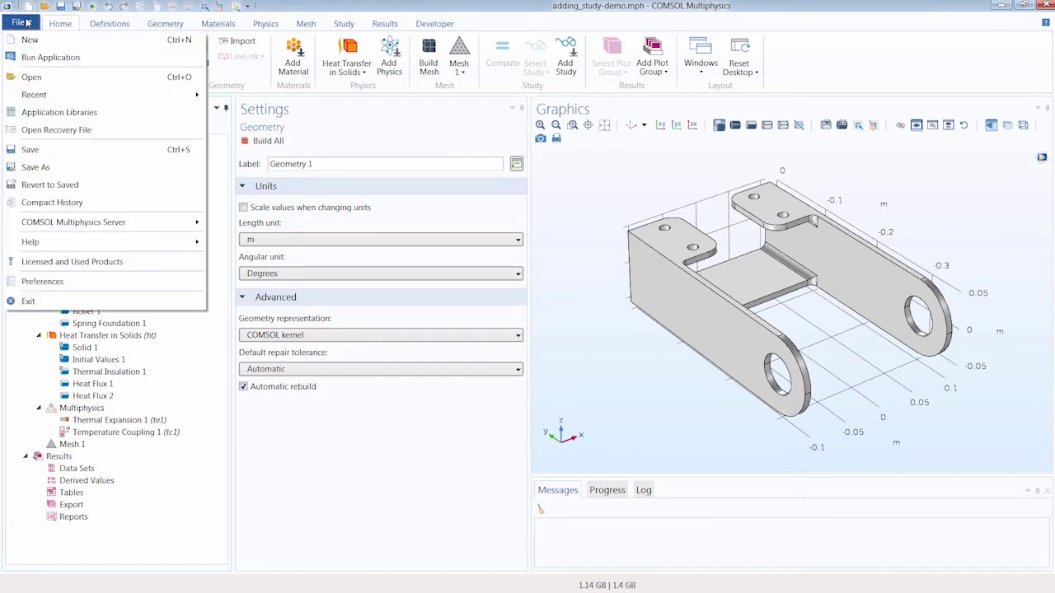
click(33, 40)
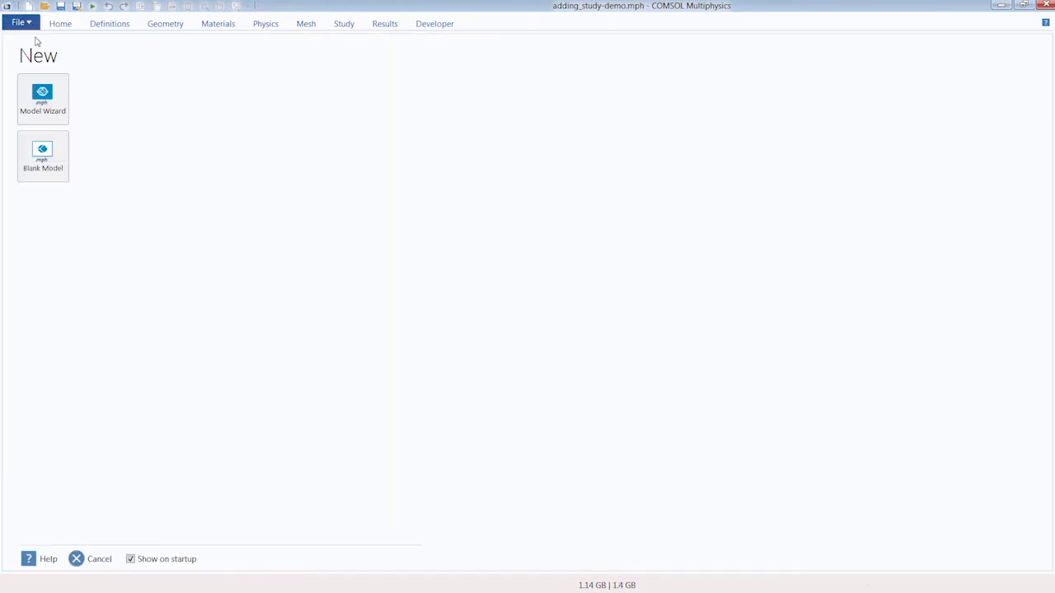
click(50, 103)
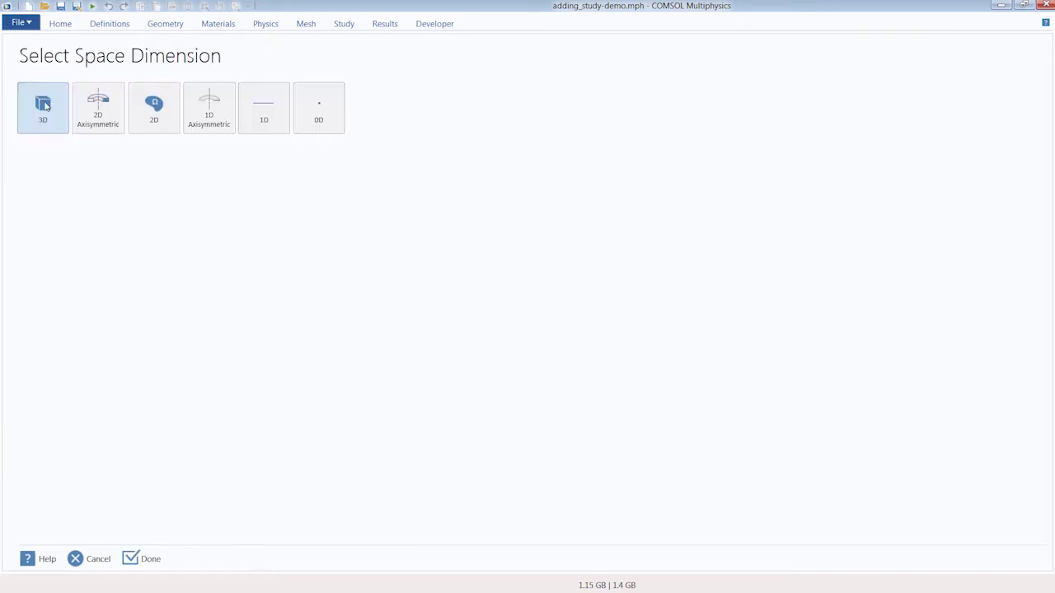
click(49, 105)
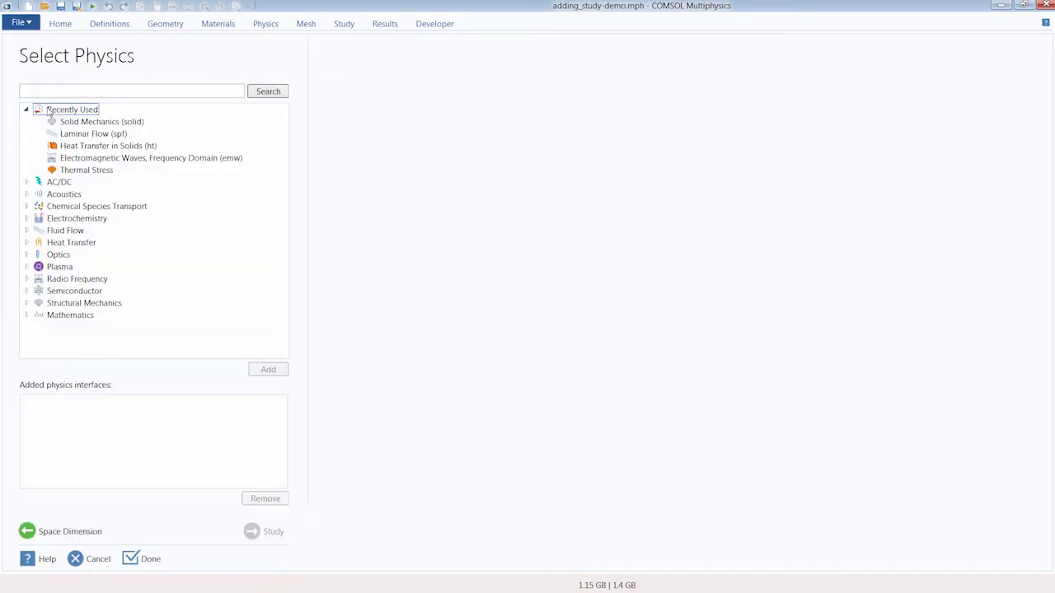
- Add Solid Mechanics with the Stationary preset study, and cancel the wizard without finishing the new model
click(71, 122)
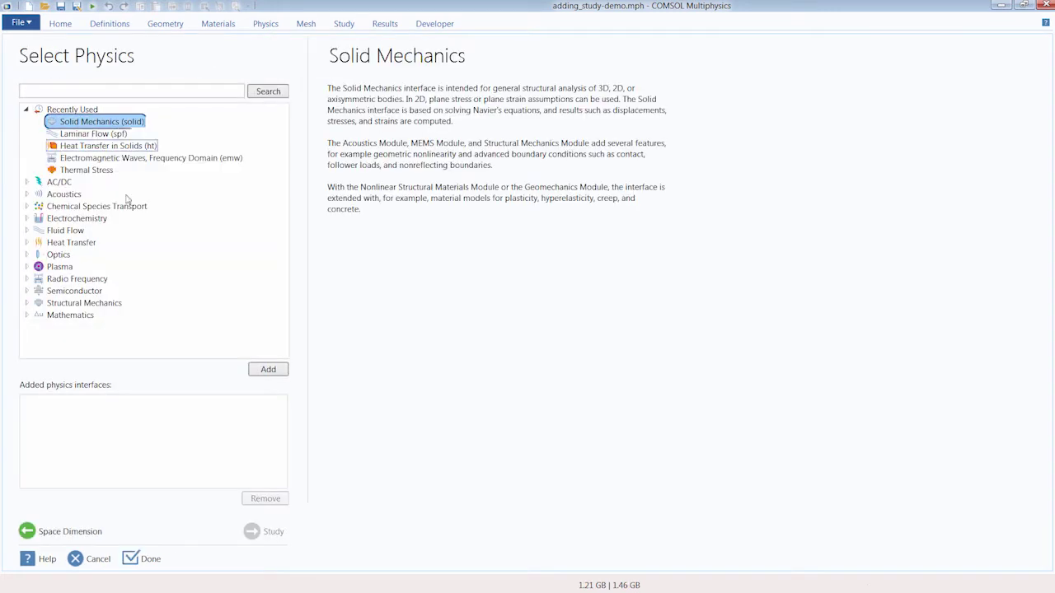
click(268, 369)
click(260, 530)
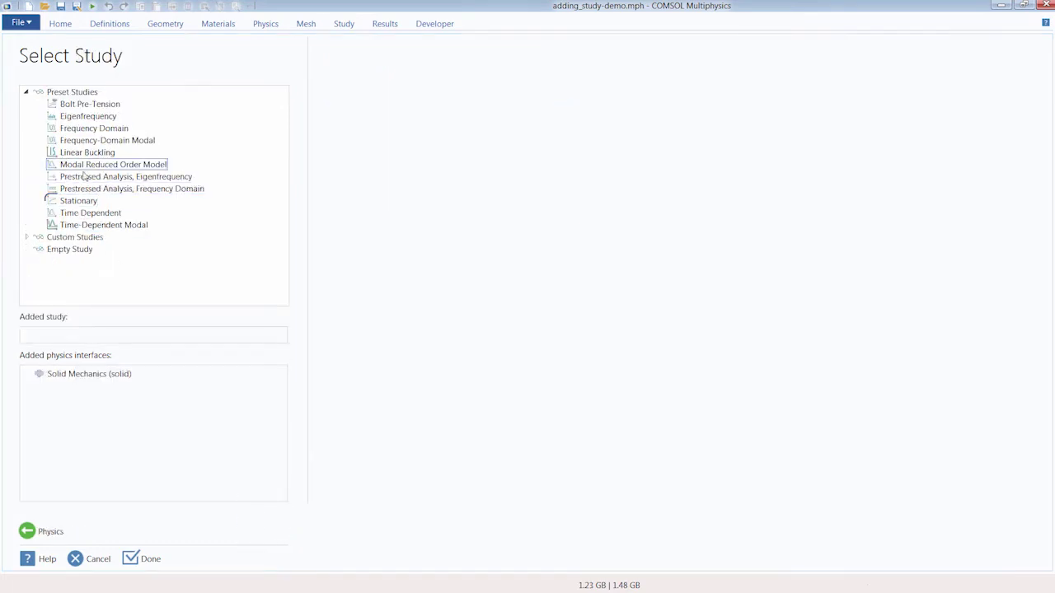
click(78, 202)
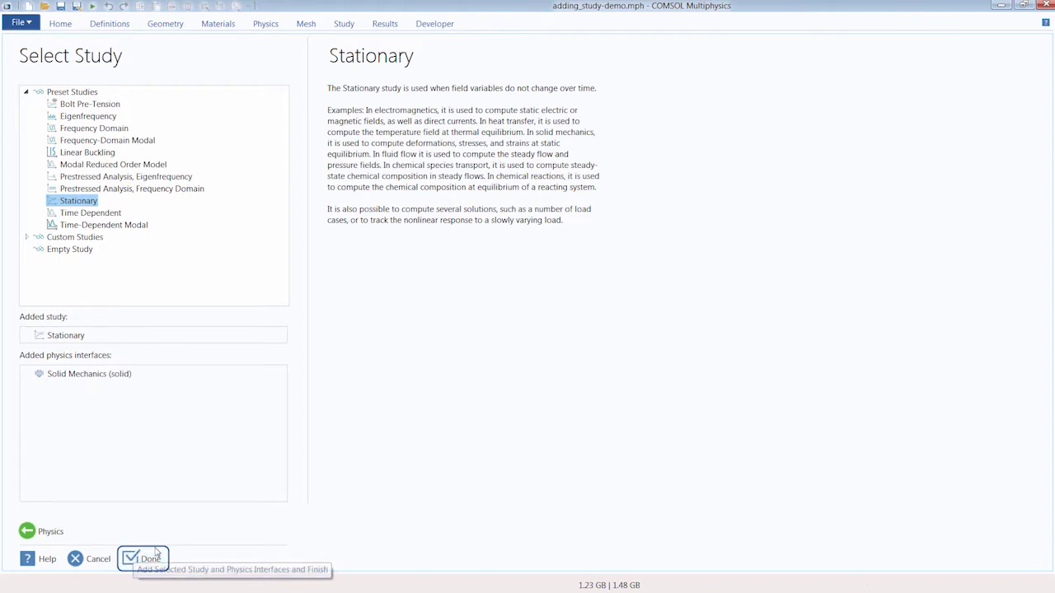
click(91, 560)
click(95, 559)
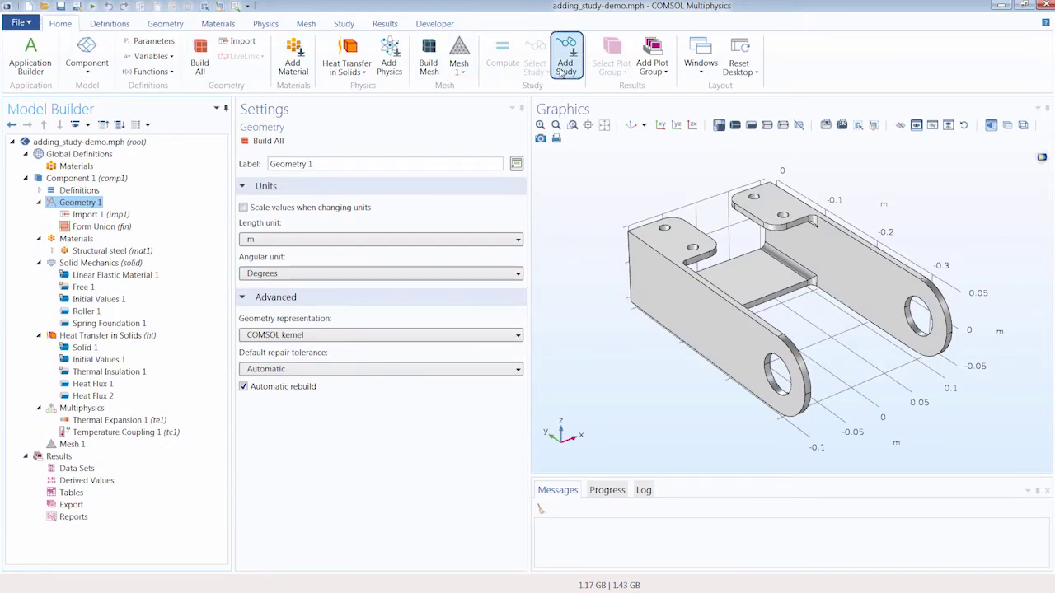
- Open and widen the Add Study window, and check the root node's own Add Study option
click(343, 23)
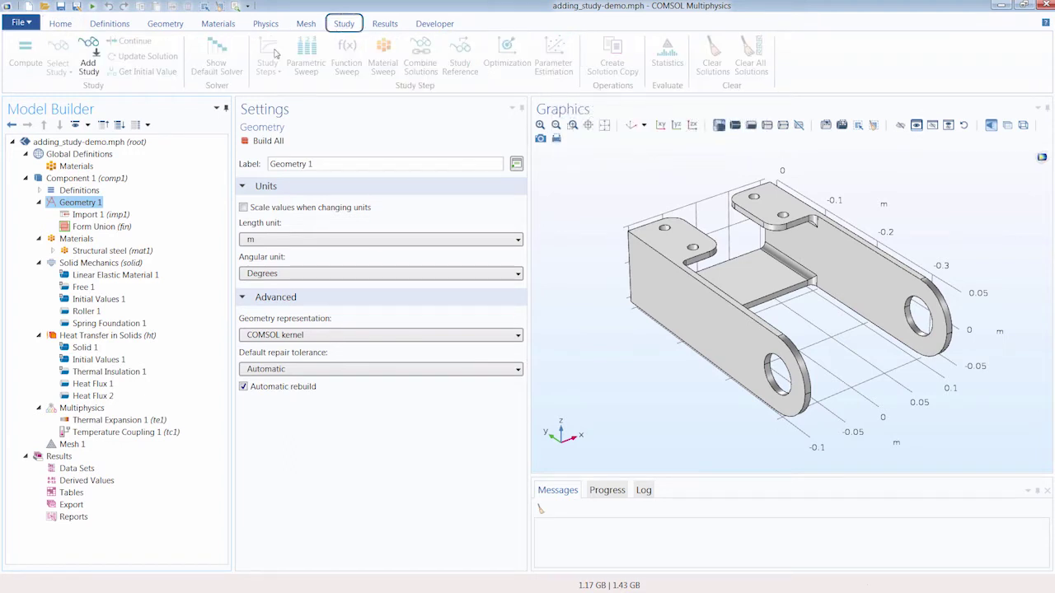
click(92, 71)
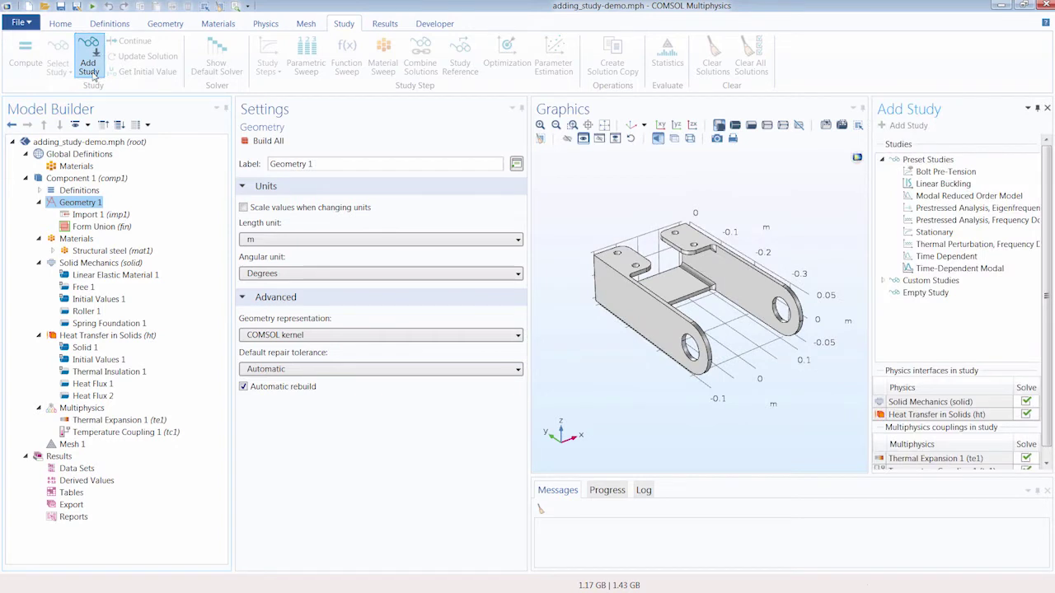
drag(871, 206, 788, 205)
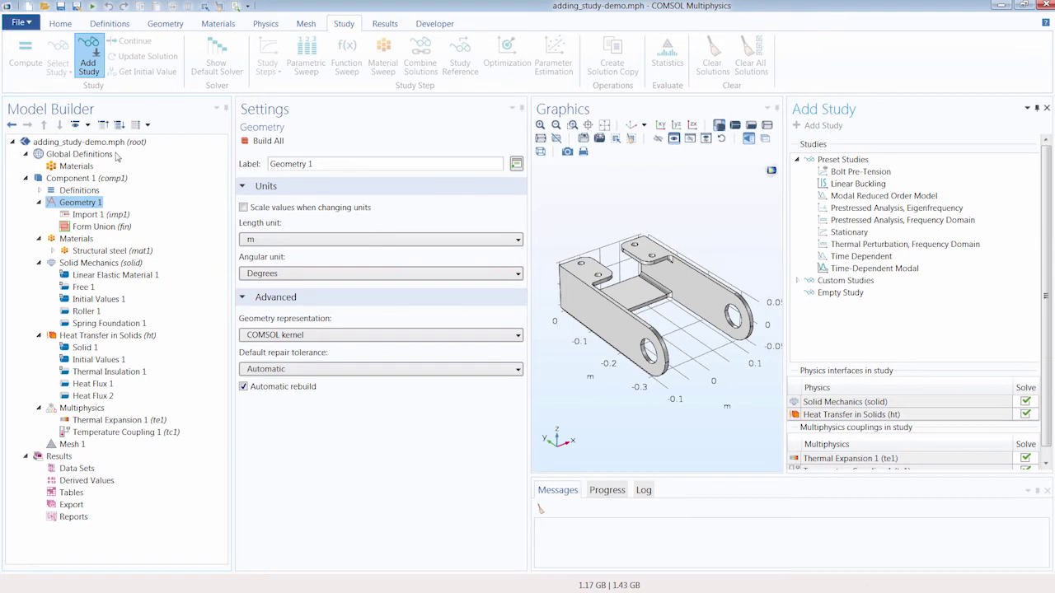
right_click(105, 147)
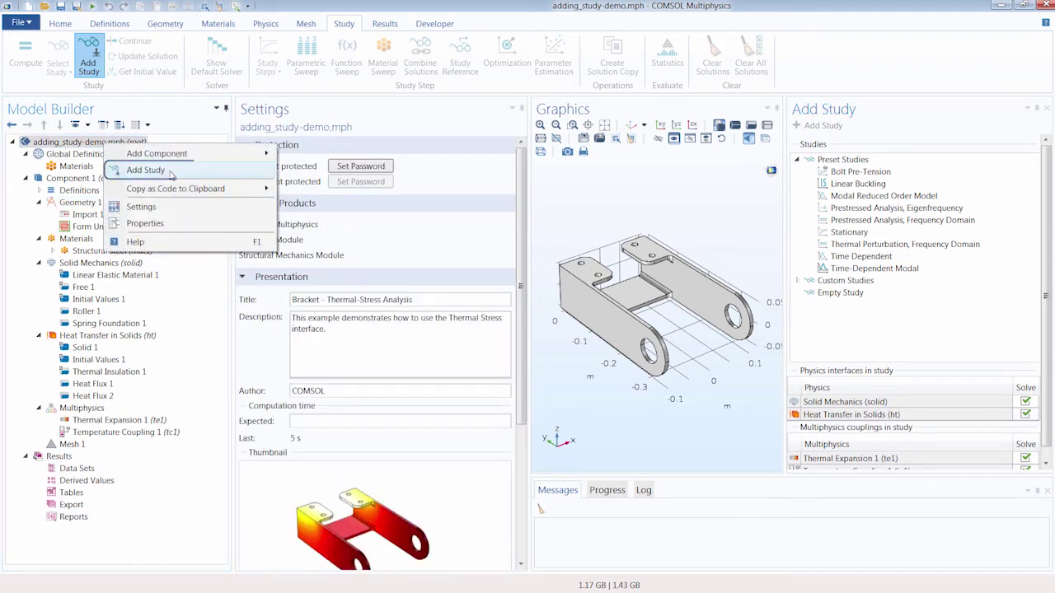
click(192, 300)
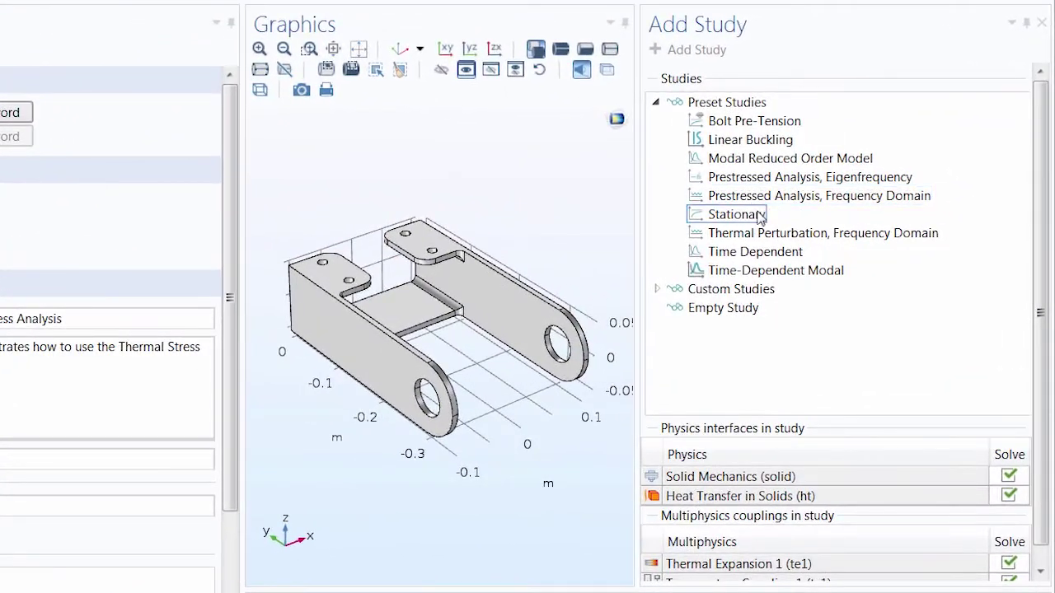
- Select the Stationary preset study and review the physics interfaces and multiphysics couplings included in the study
click(759, 216)
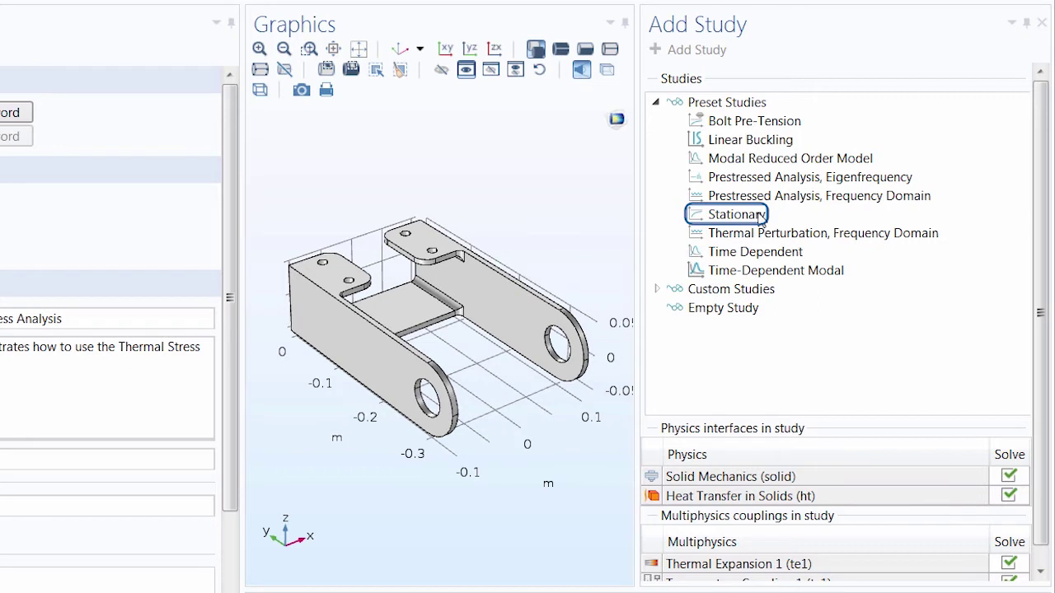
click(759, 216)
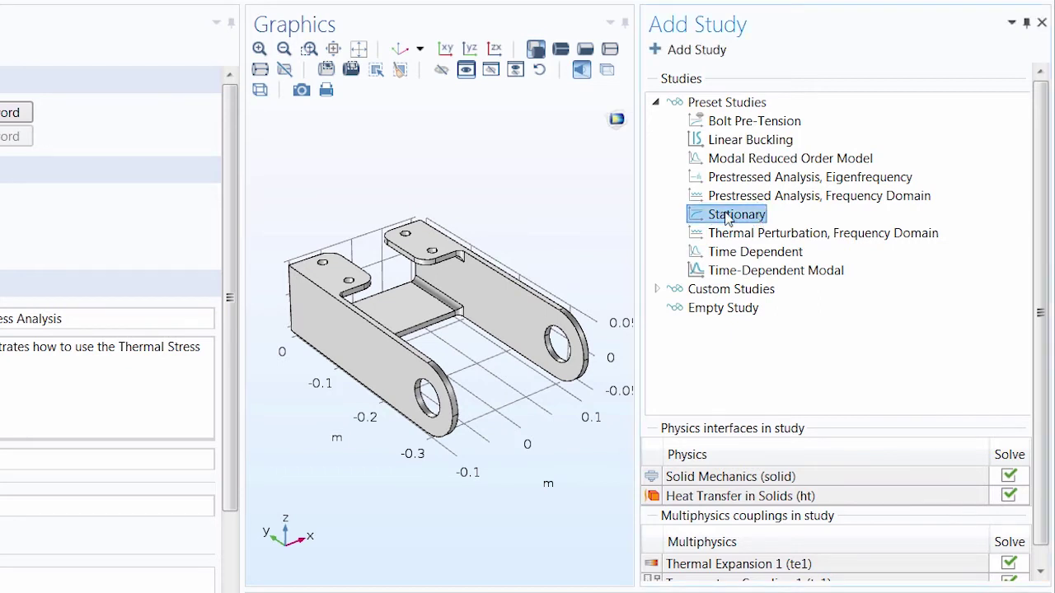
click(715, 53)
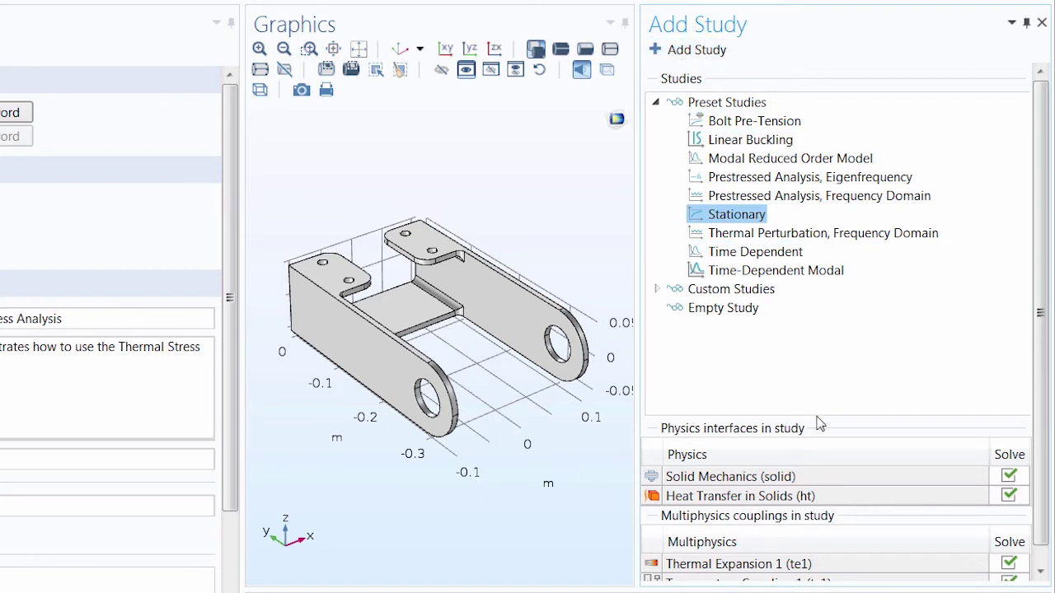
scroll(860, 435, down, 1)
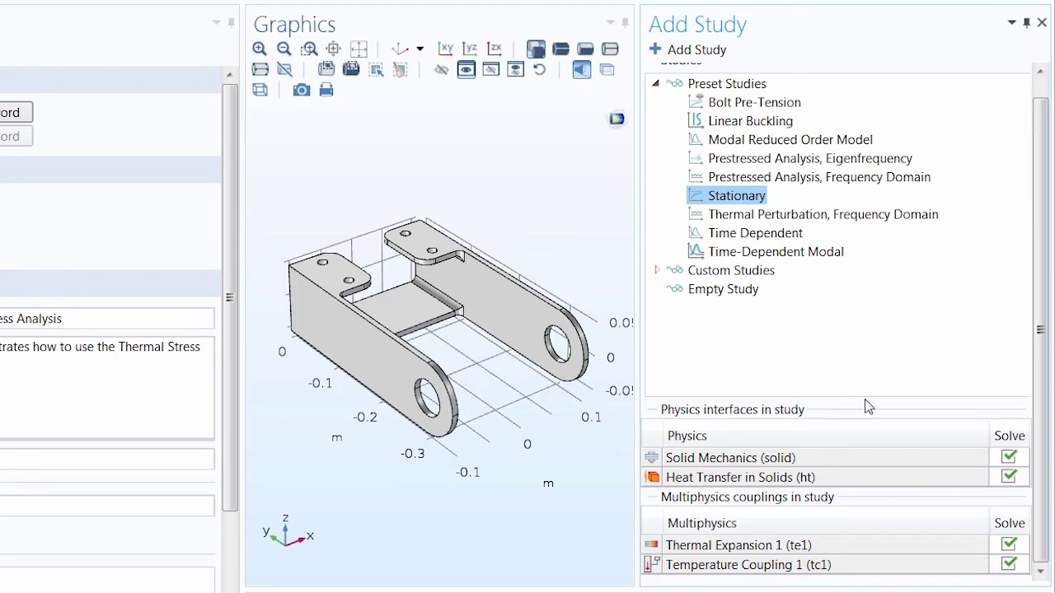
scroll(866, 404, up, 1)
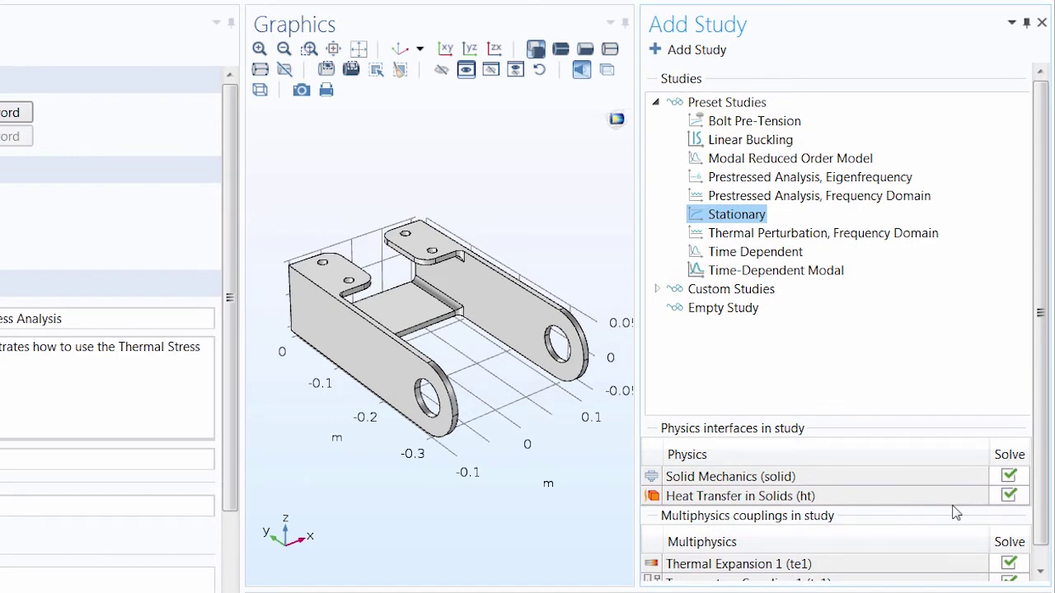
- Compare the available preset studies by excluding Heat Transfer in Solids from solving, and by restoring it and excluding Solid Mechanics instead
click(1009, 497)
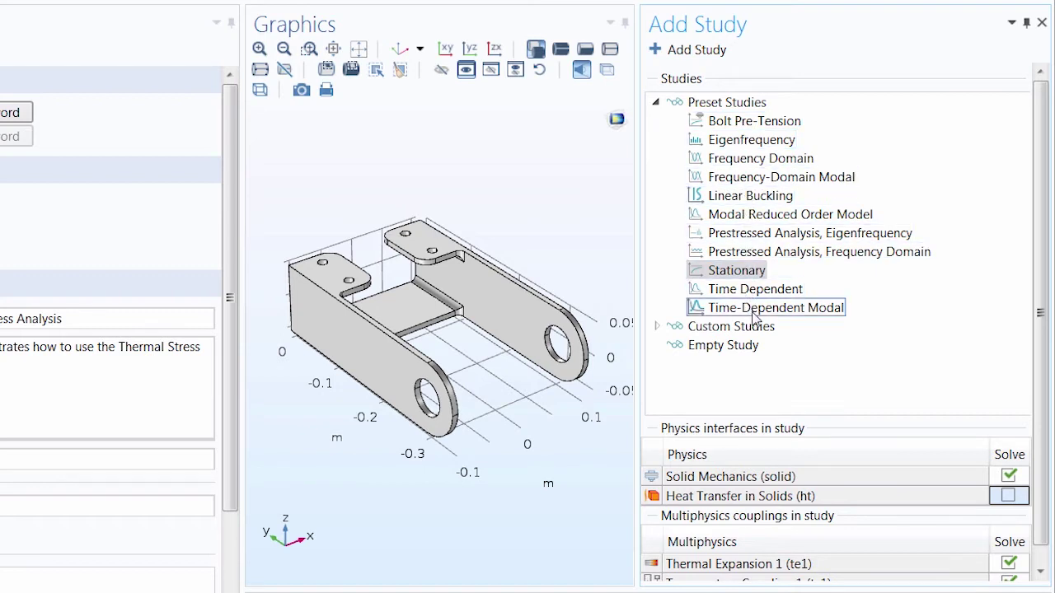
click(1009, 498)
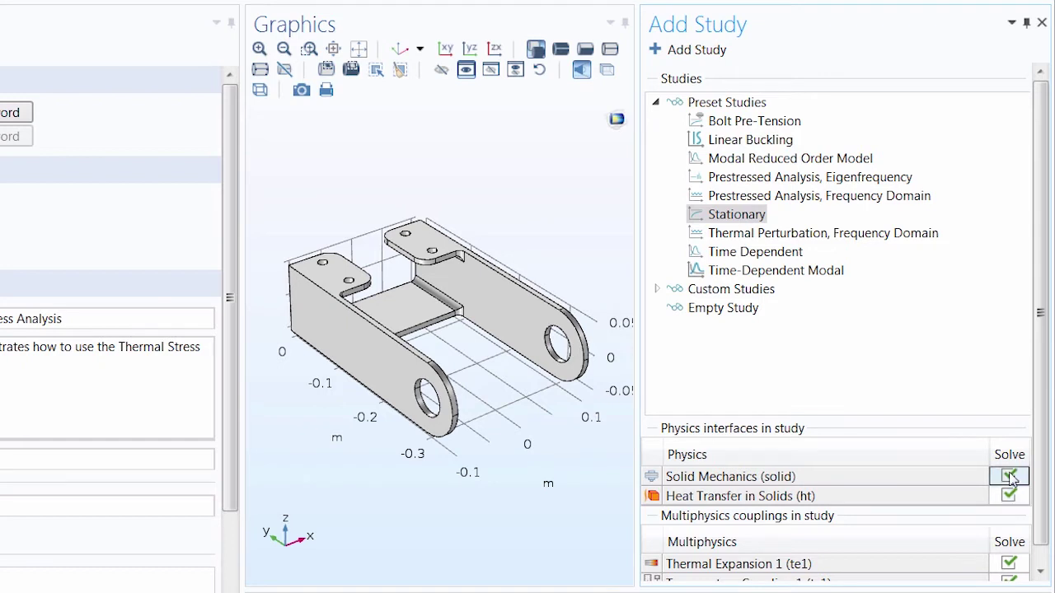
click(1008, 477)
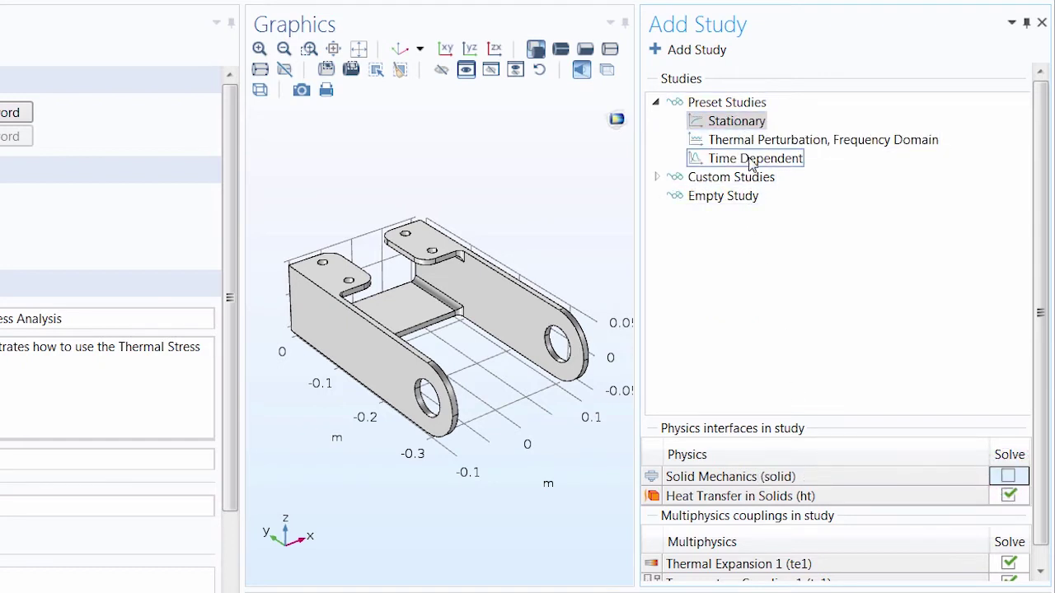
- Include Solid Mechanics in the solve again and add the Stationary preset study to the bracket model
click(1008, 477)
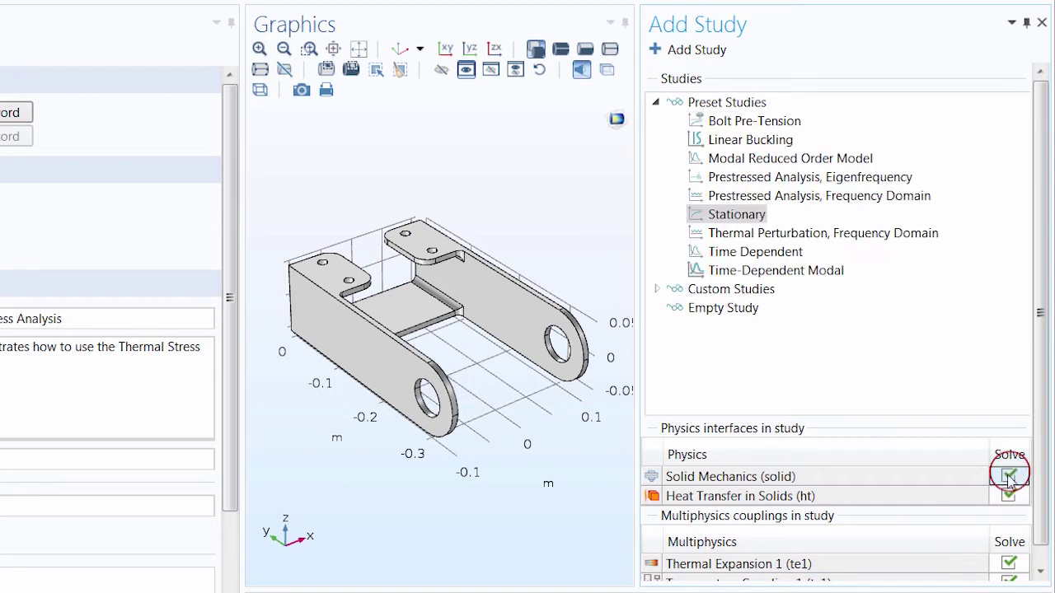
scroll(931, 457, down, 1)
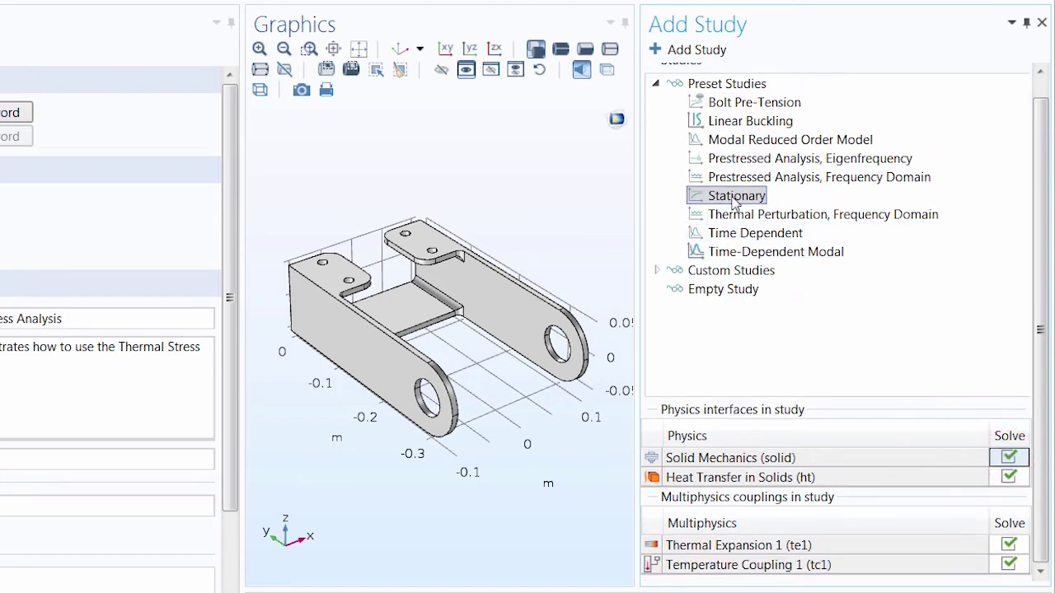
click(692, 51)
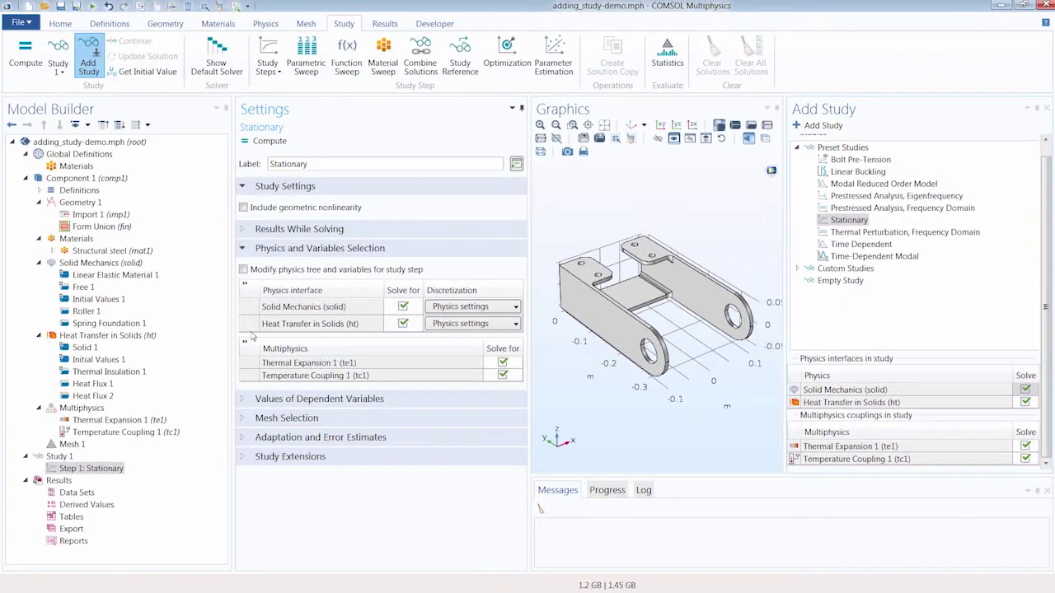
- Review the settings of Study 1's Stationary step and of the Study 1 node itself
click(70, 469)
click(64, 458)
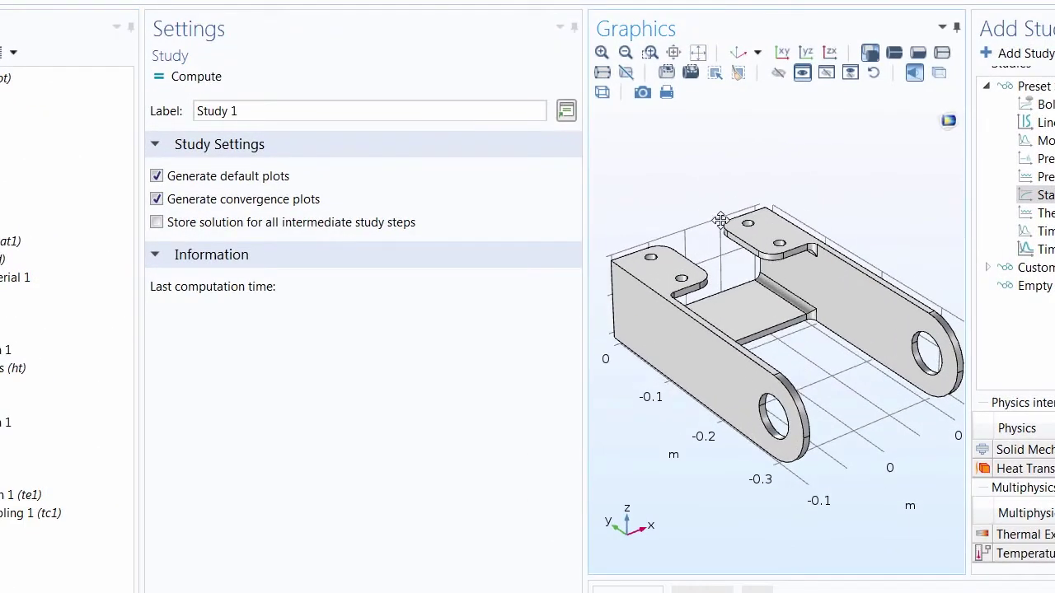
right_drag(717, 221, 724, 175)
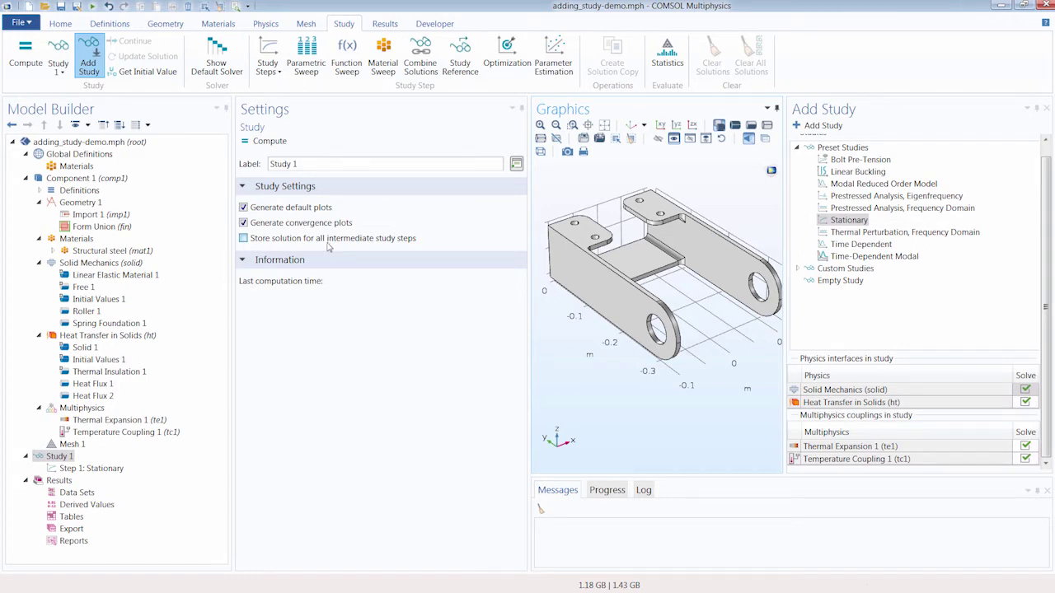
- Add a Time Dependent study step to Study 1
click(846, 220)
click(269, 71)
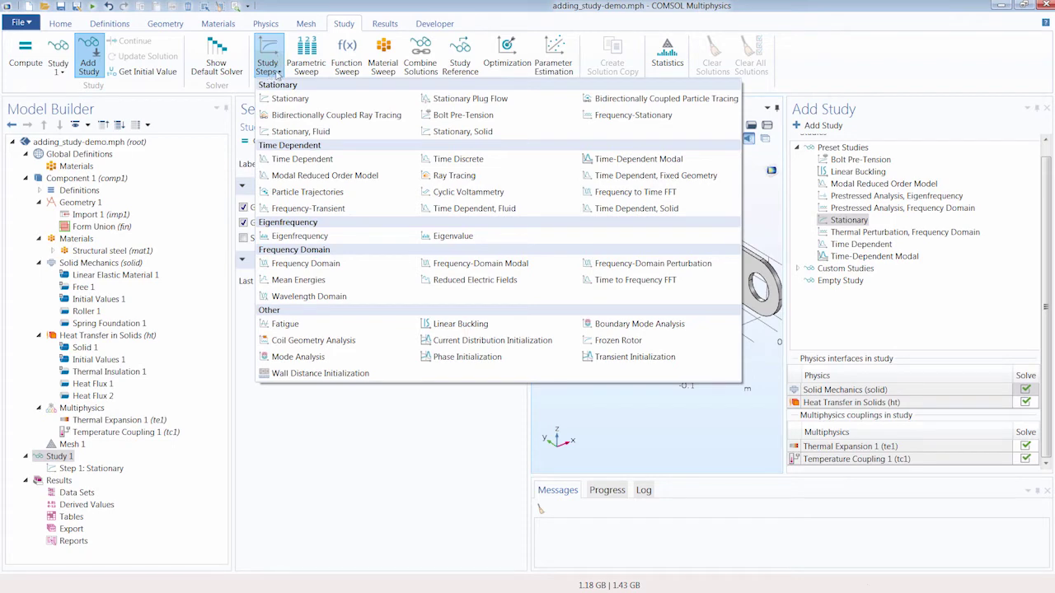
click(338, 160)
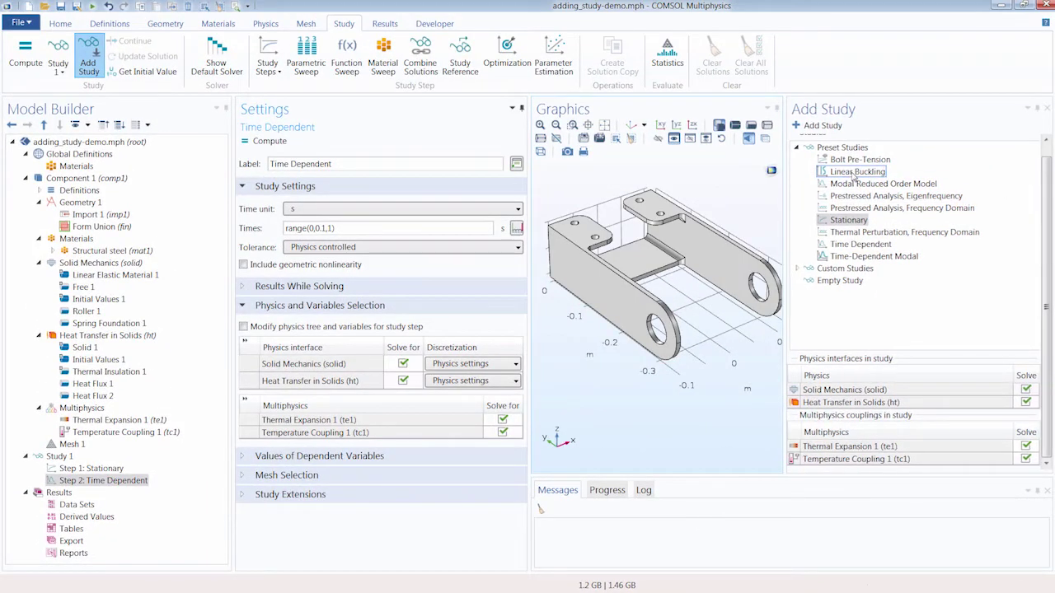
- Add a Linear Buckling preset study, excluding Heat Transfer in Solids, Thermal Expansion 1 and Temperature Coupling 1 from solving
click(1025, 402)
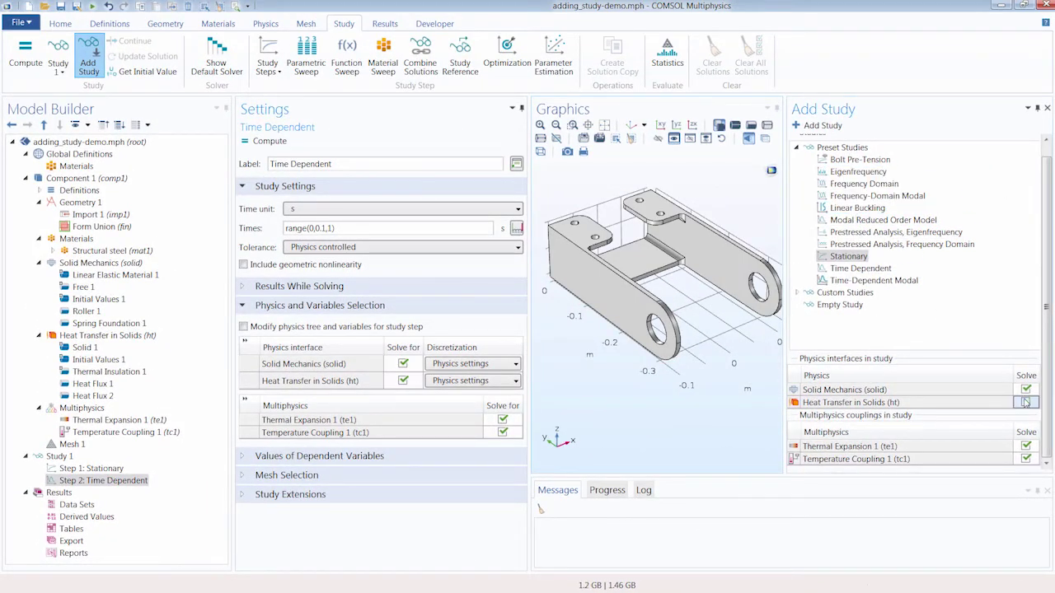
click(1026, 446)
click(1026, 459)
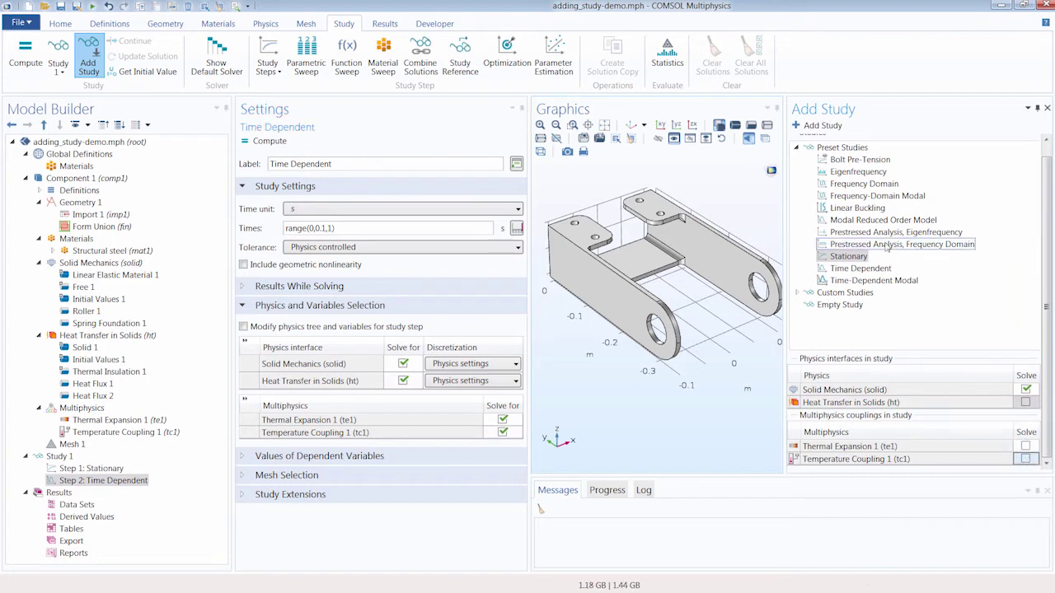
click(861, 208)
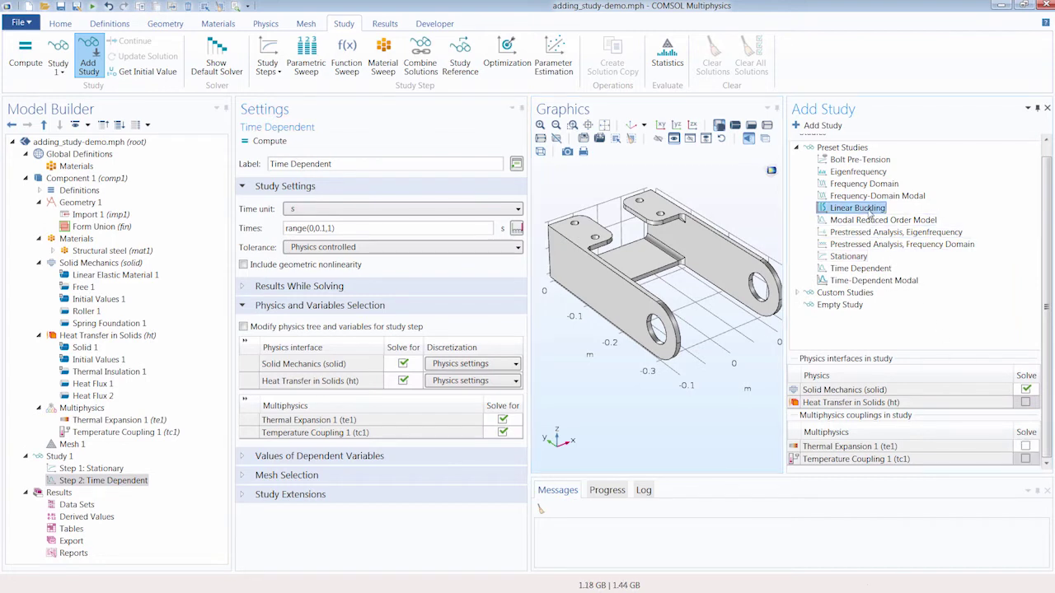
click(822, 126)
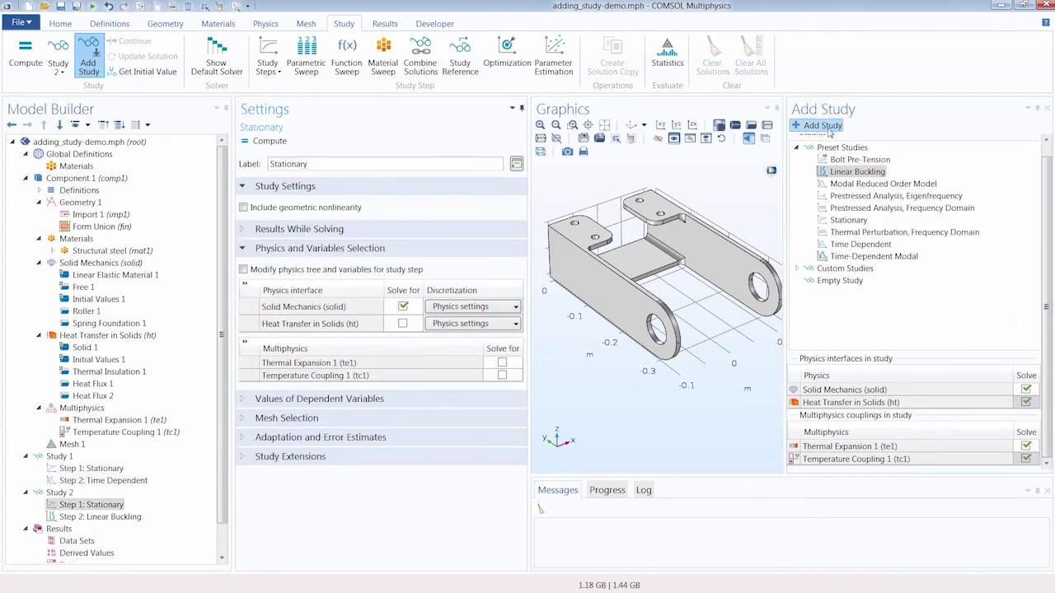
- Add a Frequency-Domain Modal study that solves only Solid Mechanics, without the two multiphysics couplings, and close the Add Study window
click(799, 269)
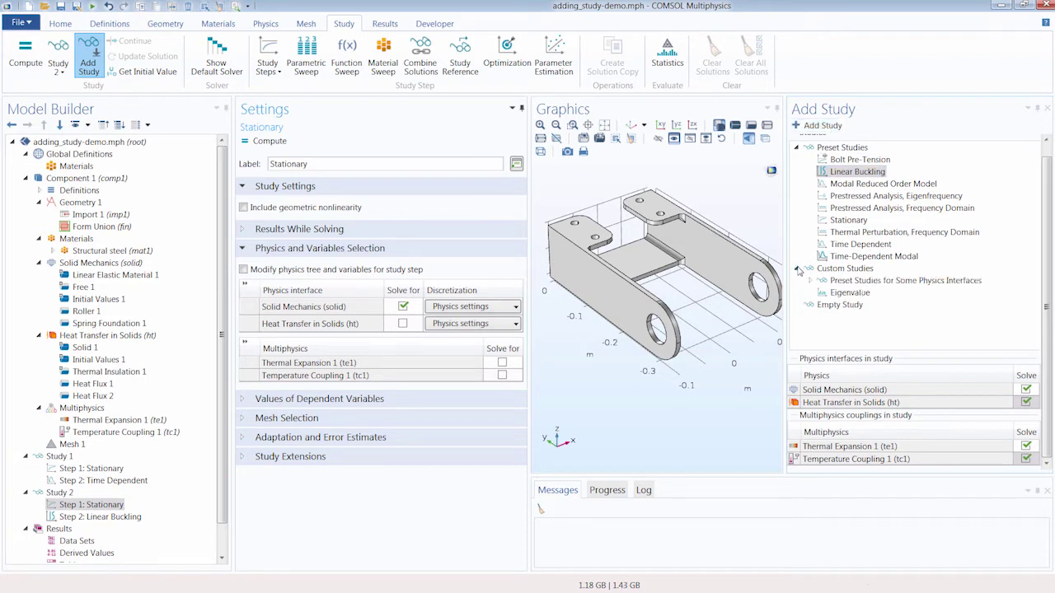
click(810, 280)
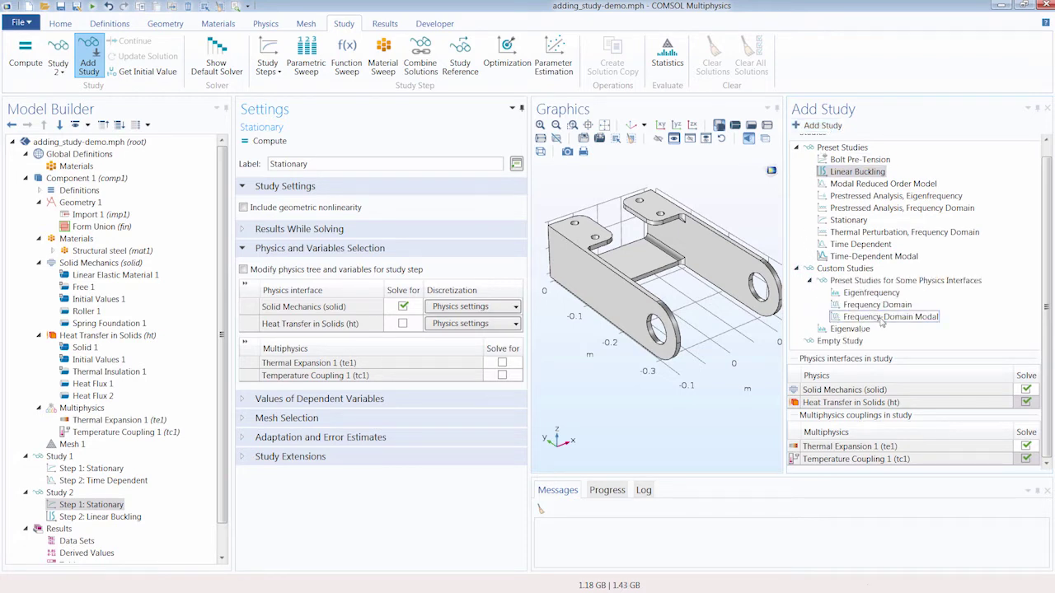
click(1025, 403)
click(1026, 446)
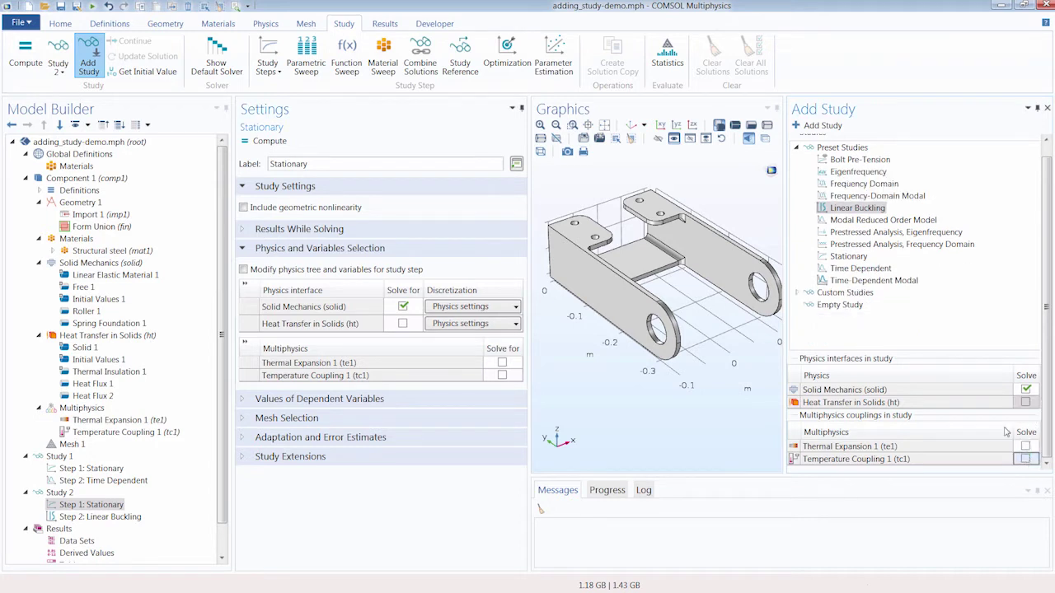
click(876, 196)
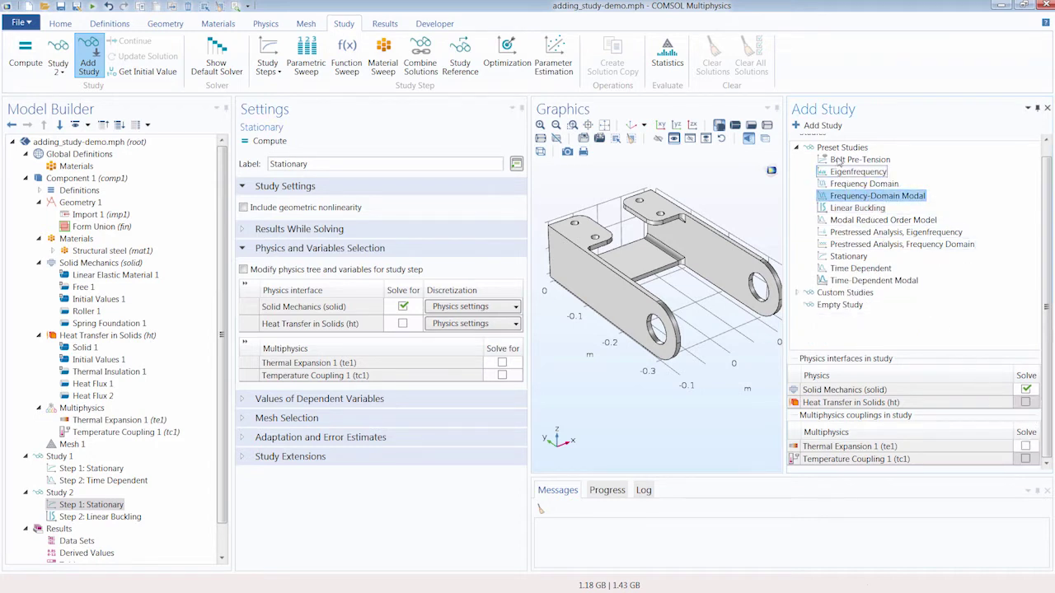
click(823, 125)
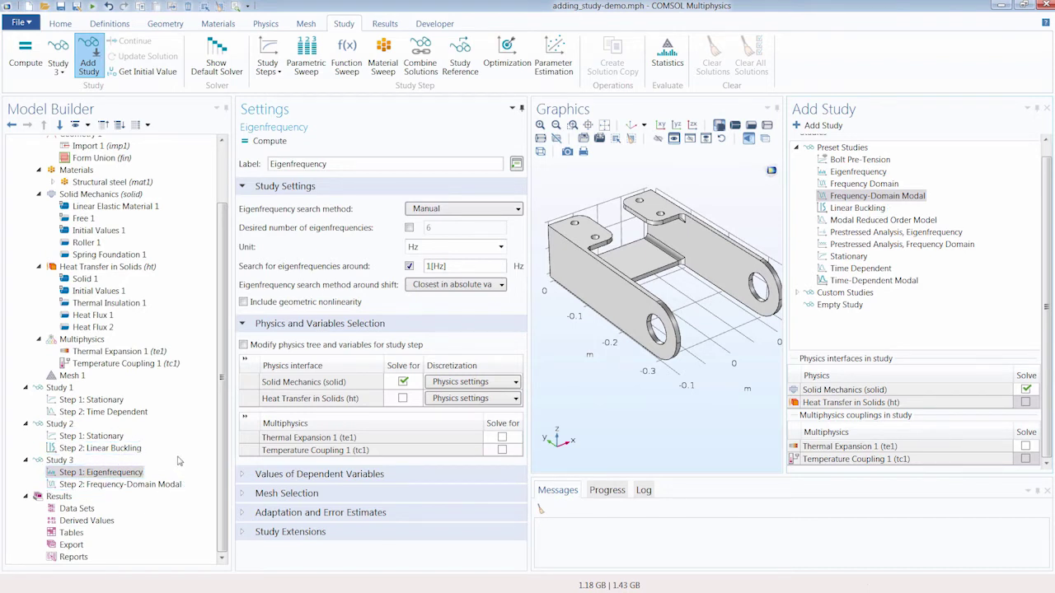
click(1045, 109)
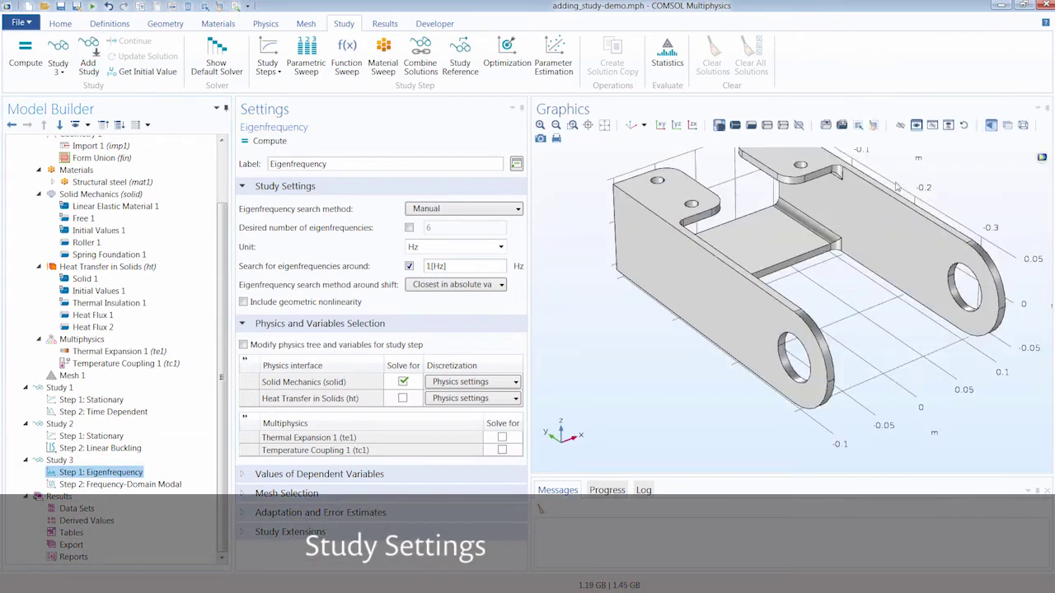
click(604, 124)
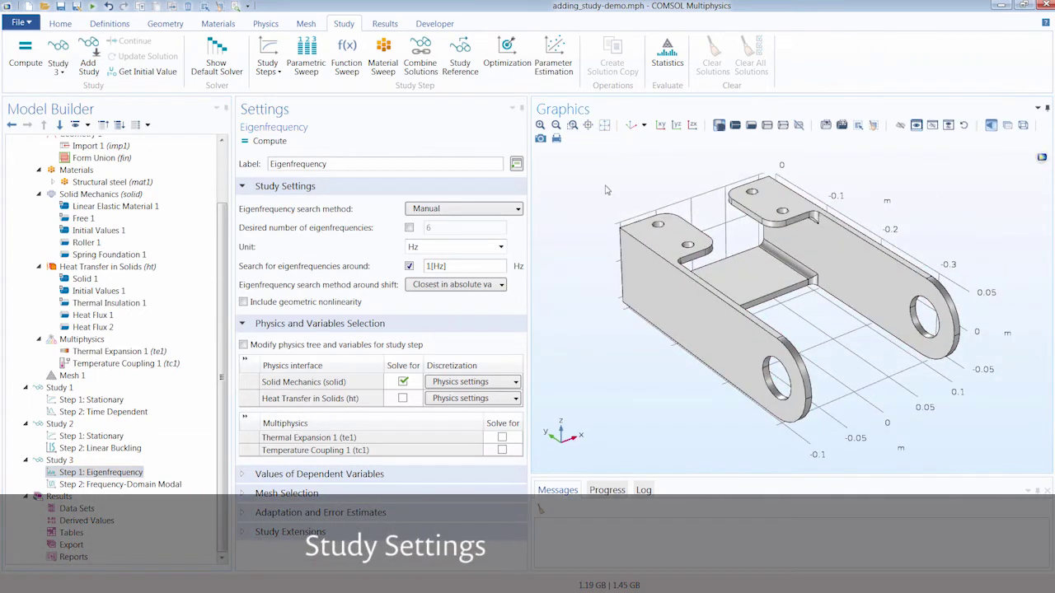
- Compare the study settings of the Stationary, Time Dependent, Linear Buckling, Eigenfrequency and Frequency-Domain Modal steps
click(80, 401)
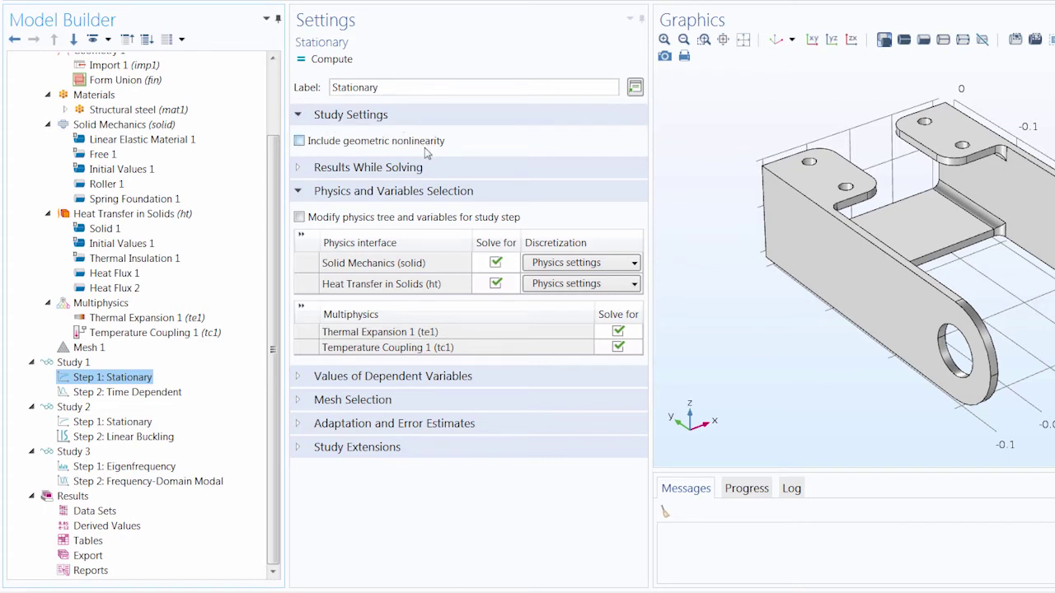
click(178, 394)
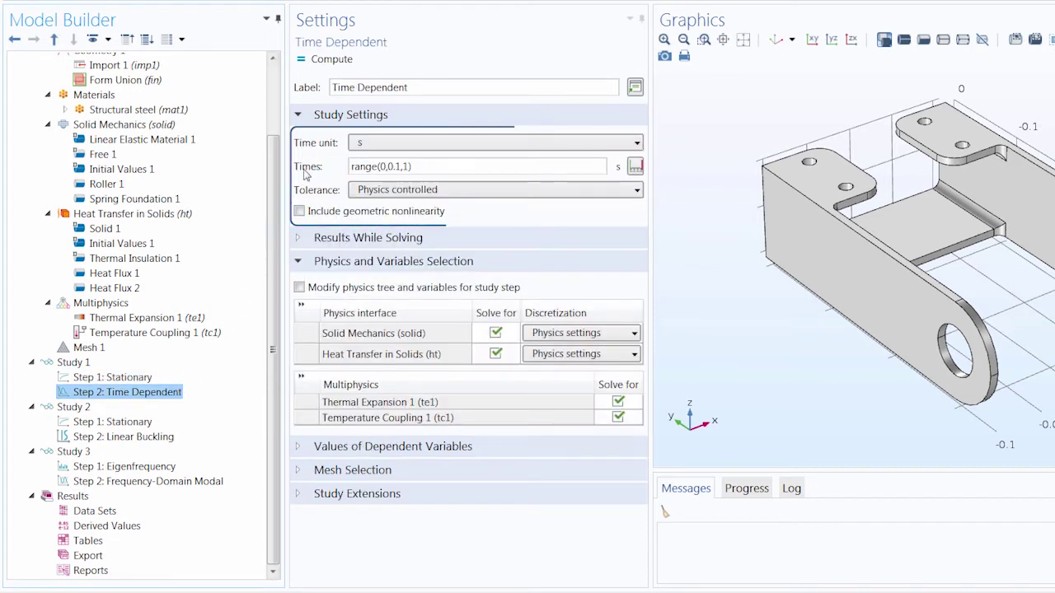
click(152, 441)
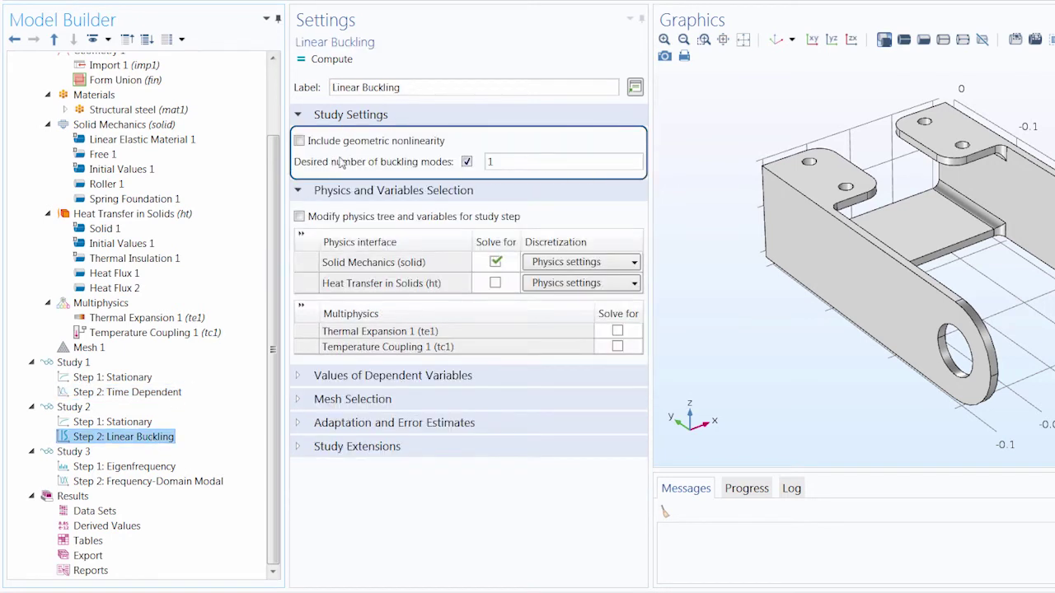
click(157, 467)
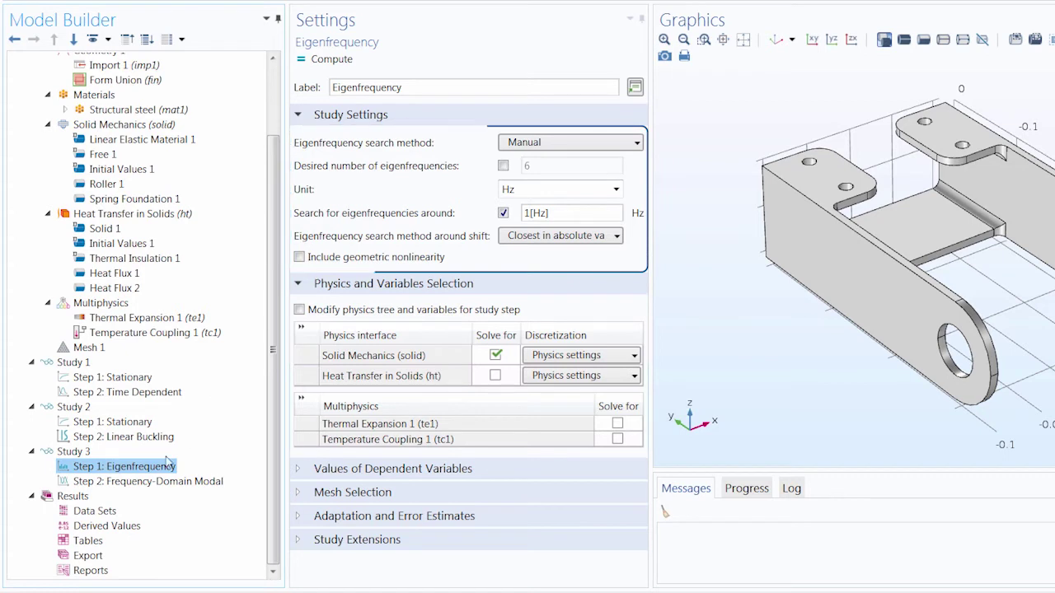
click(160, 485)
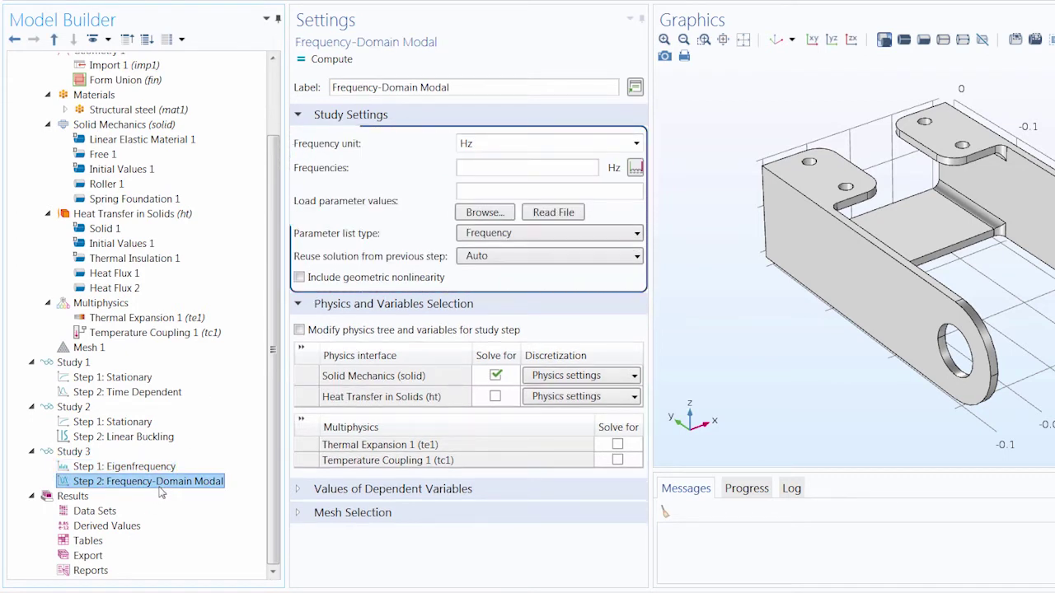
- In Study 1's Stationary step, try excluding Heat Transfer in Solids and Thermal Expansion 1 and modifying the physics tree, and restore the original settings
click(126, 379)
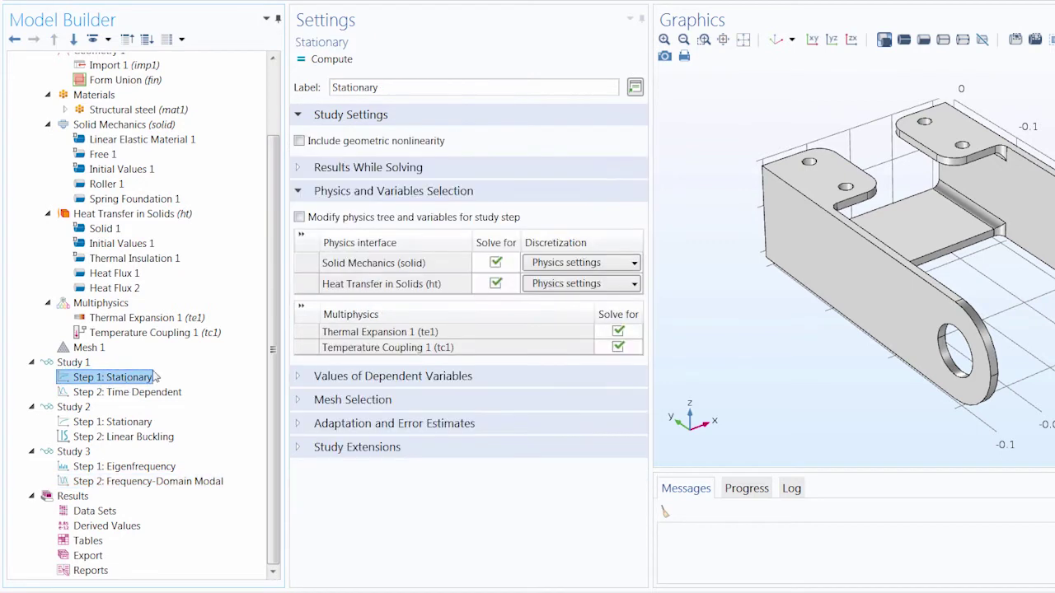
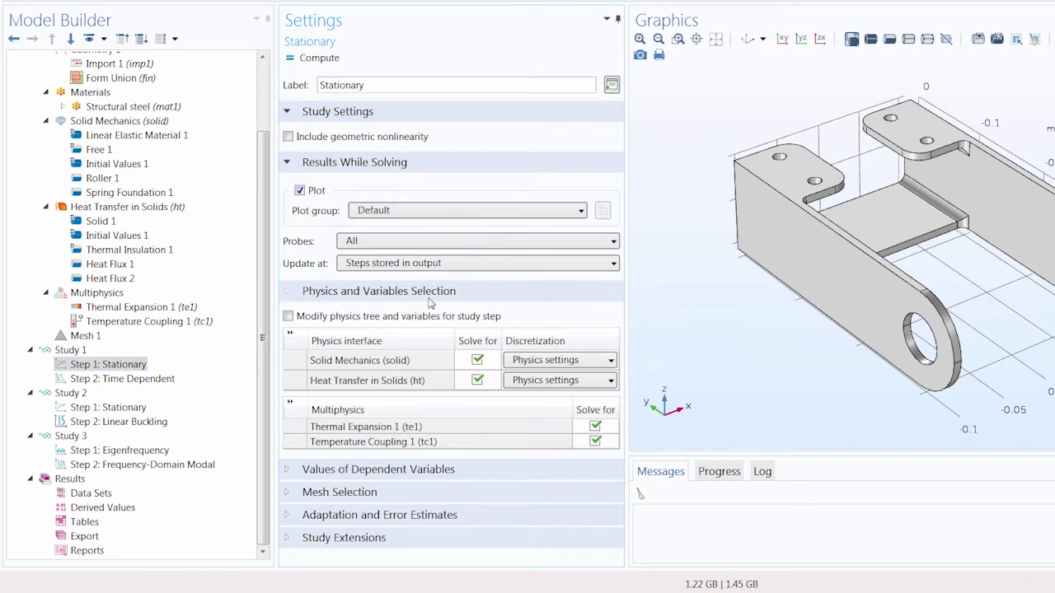
click(477, 381)
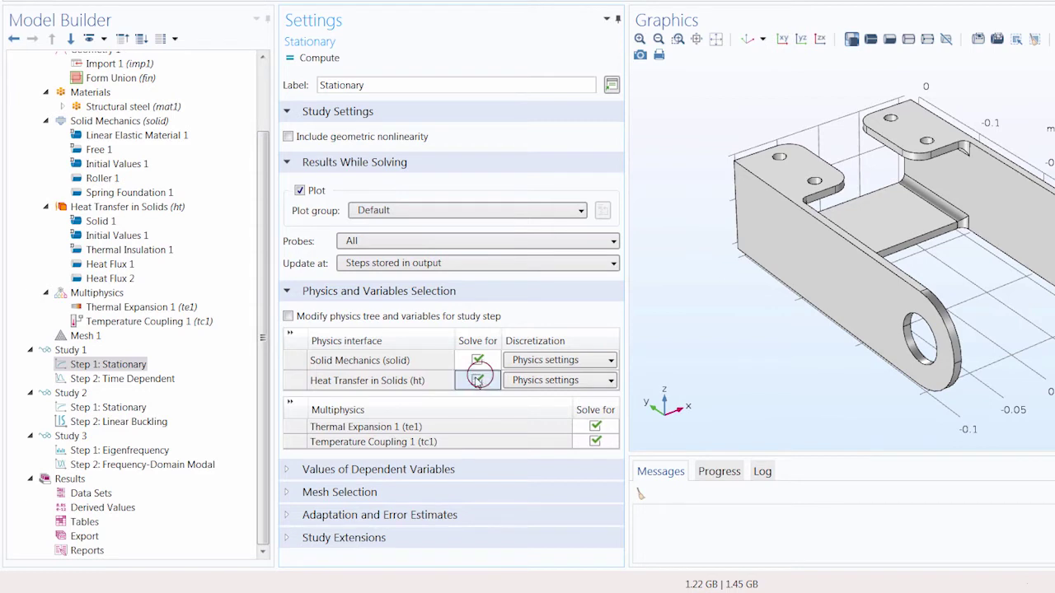
click(595, 428)
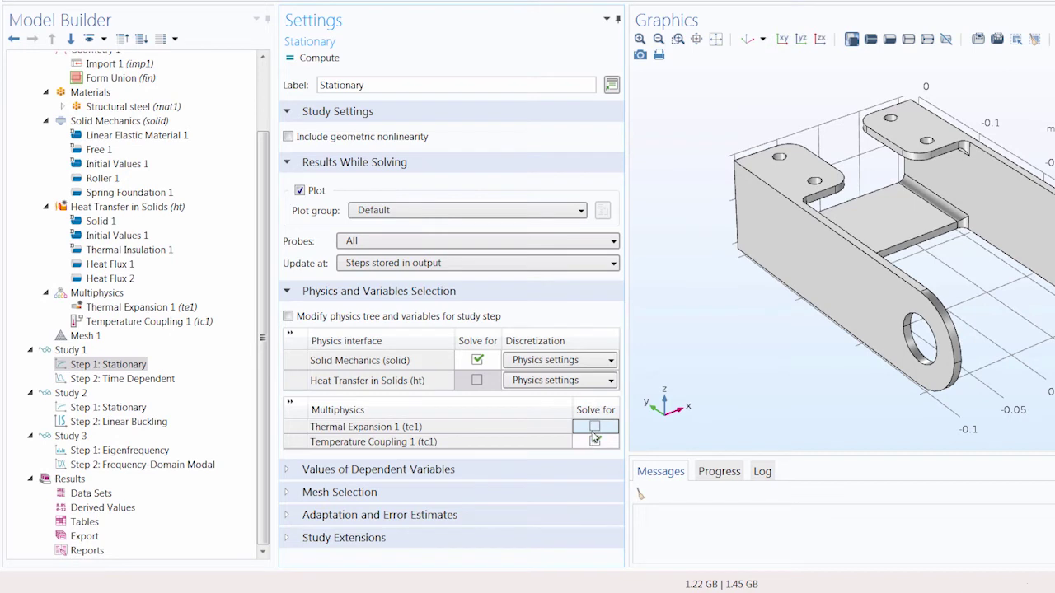
click(595, 427)
click(477, 380)
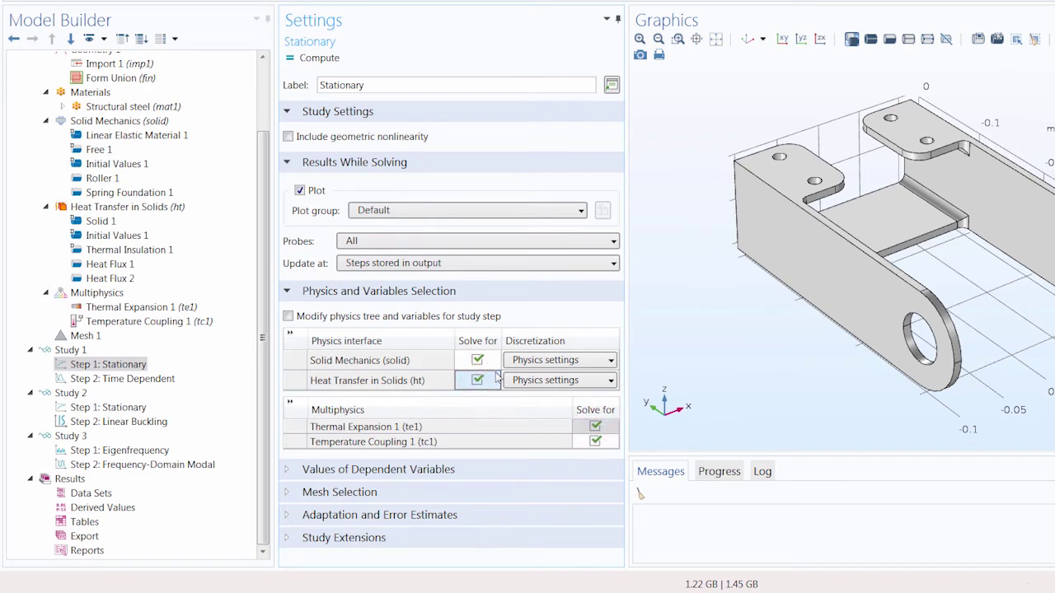
click(317, 319)
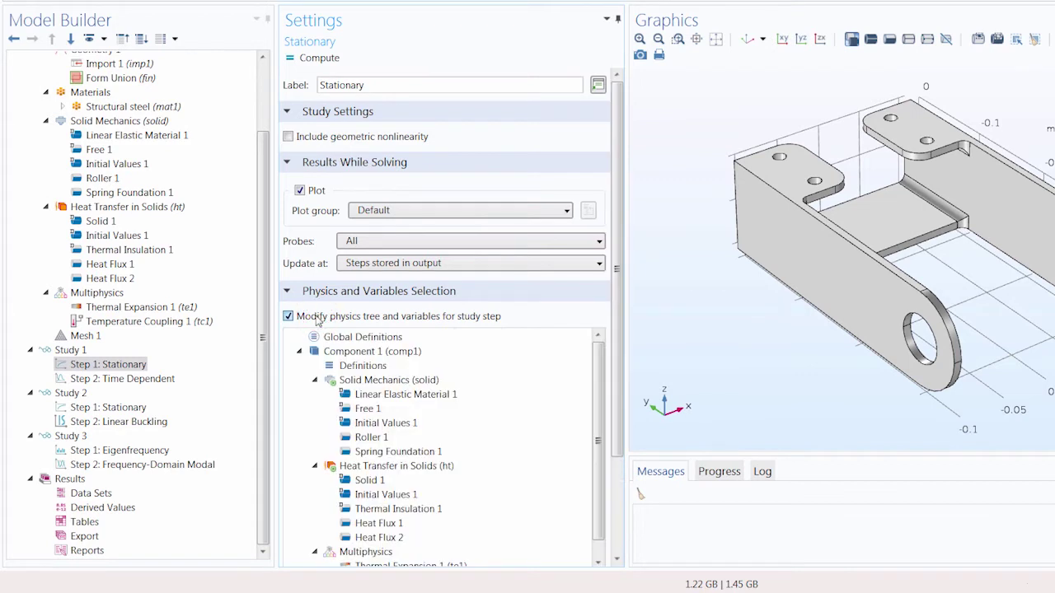
click(318, 320)
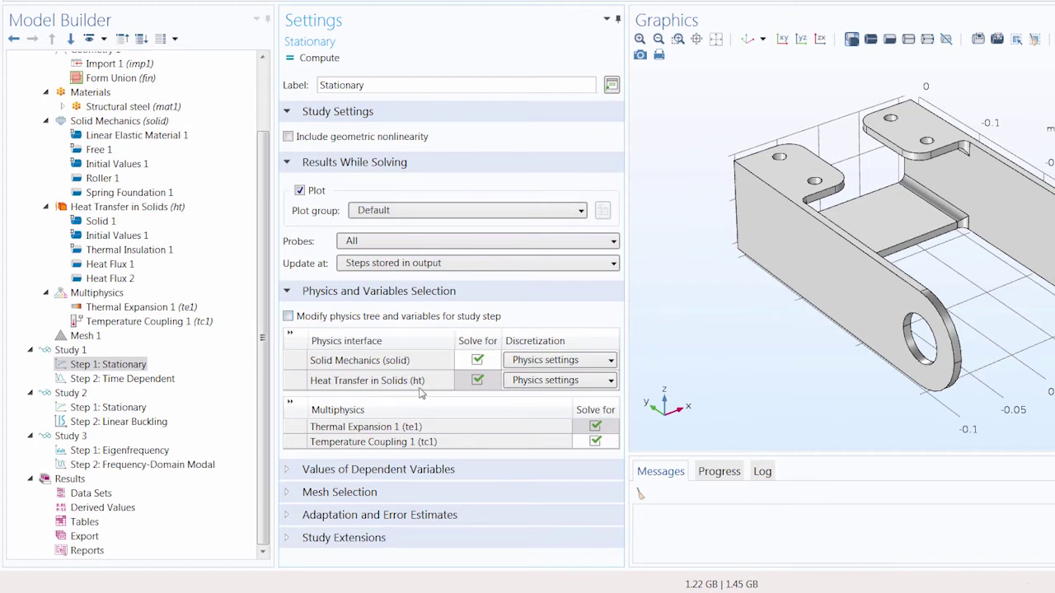
- Review the Values of Dependent Variables settings of Study 1's Stationary step
click(391, 470)
scroll(391, 470, down, 3)
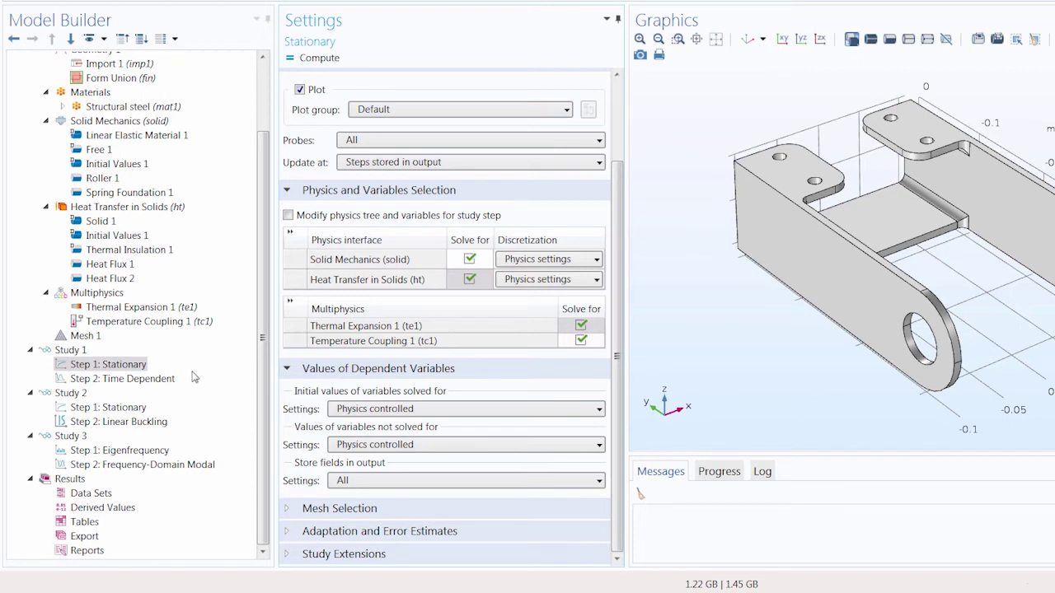
click(140, 367)
- Check the mesh choices for Geometry 1, keep Mesh 1, and open the Adaptation and Error Estimates settings
click(332, 512)
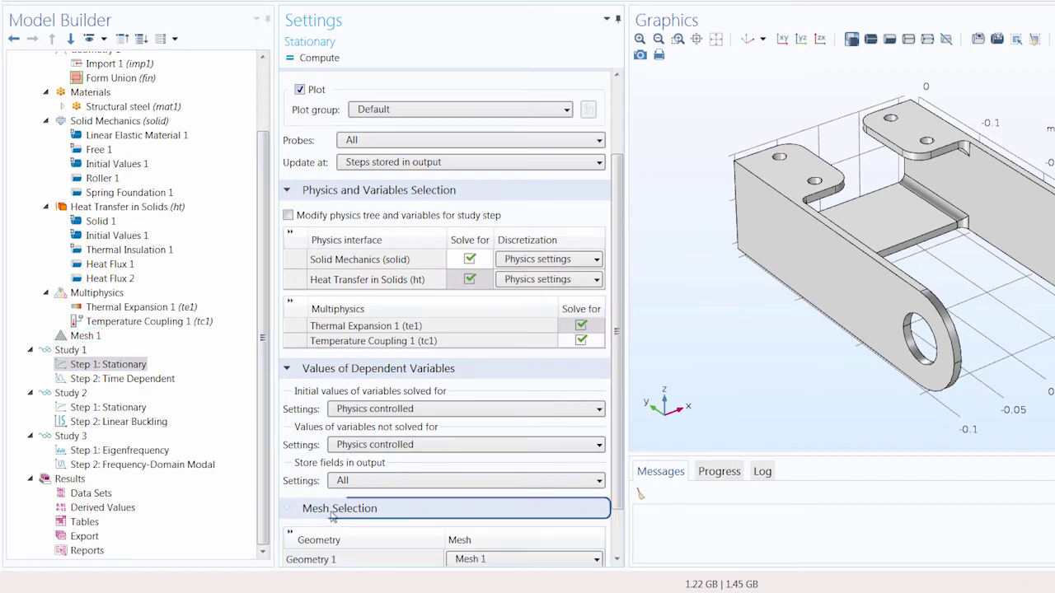
scroll(332, 517, down, 2)
click(482, 500)
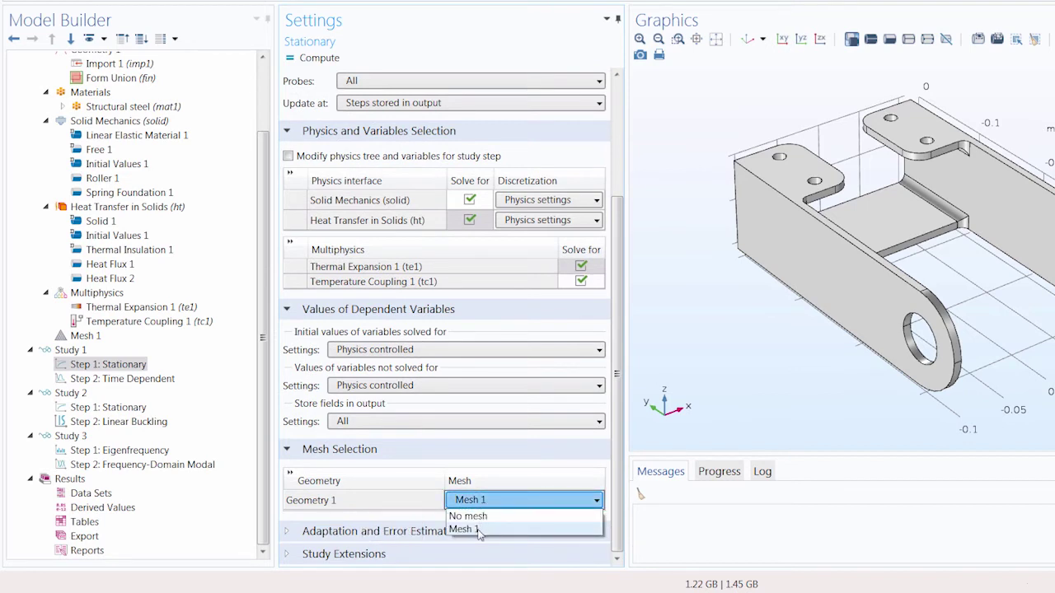
click(480, 530)
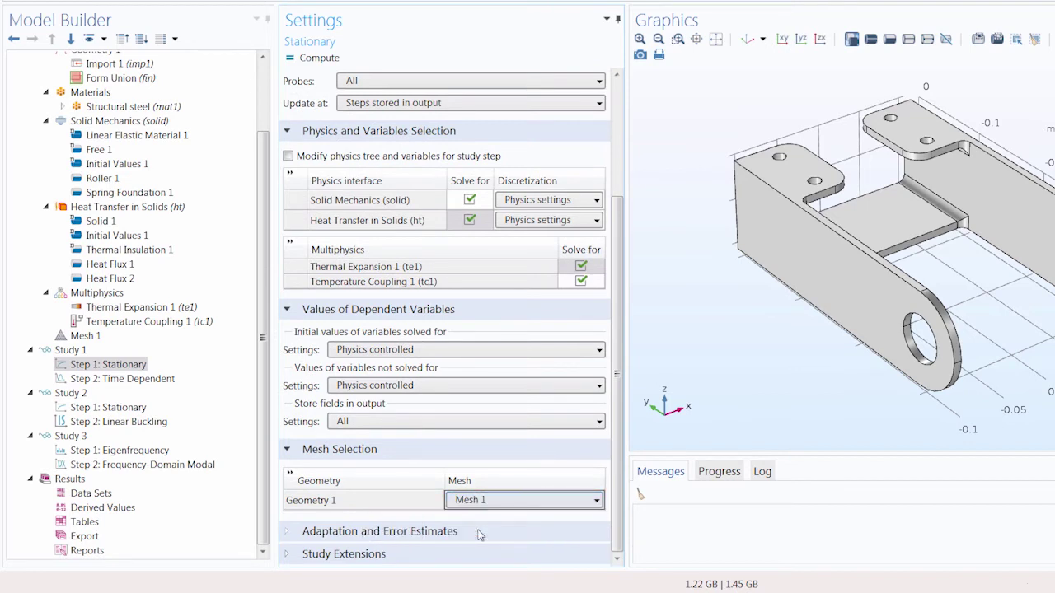
click(392, 534)
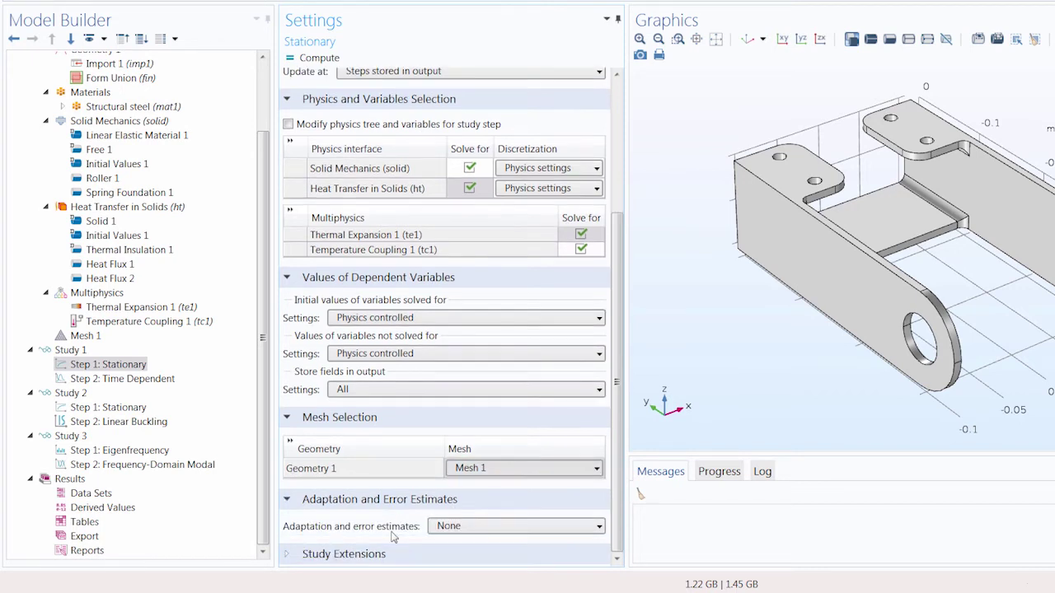
- Try the Adaptation and error estimates option in Study 1's Stationary step, review its settings, and set it back to None
click(470, 531)
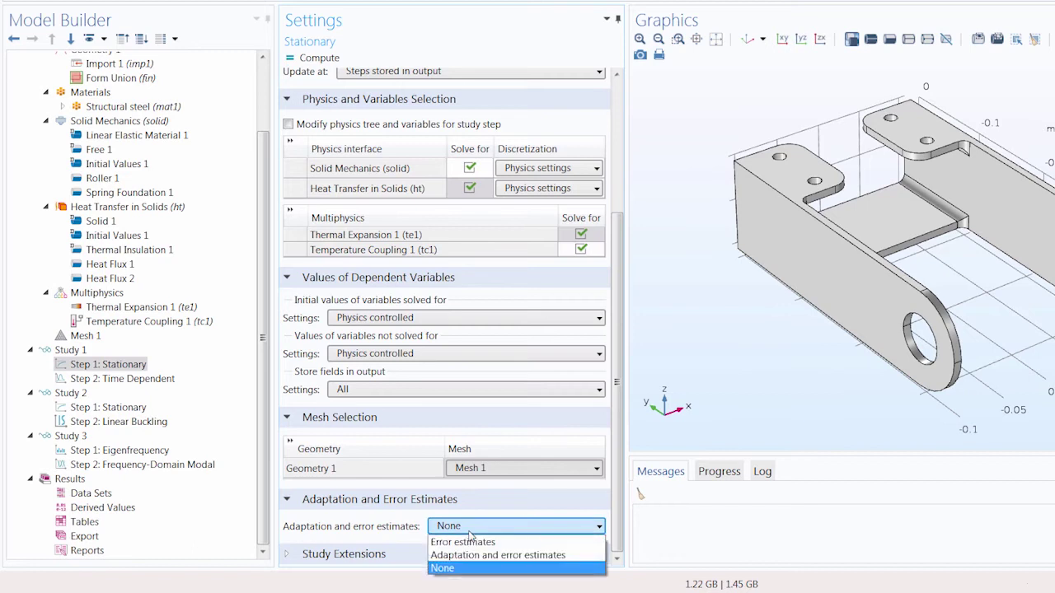
click(466, 555)
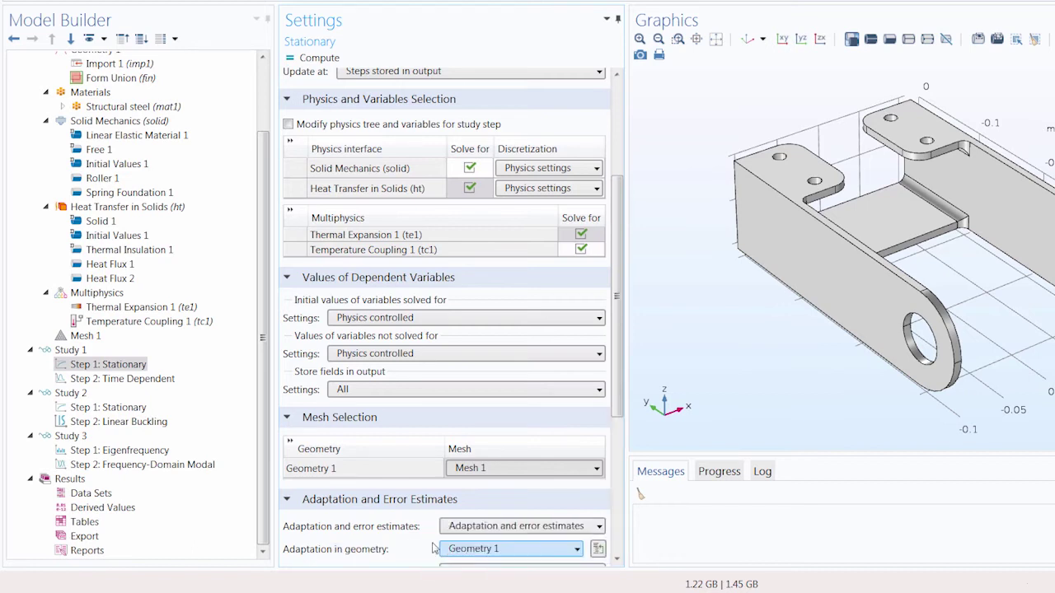
scroll(409, 542, down, 6)
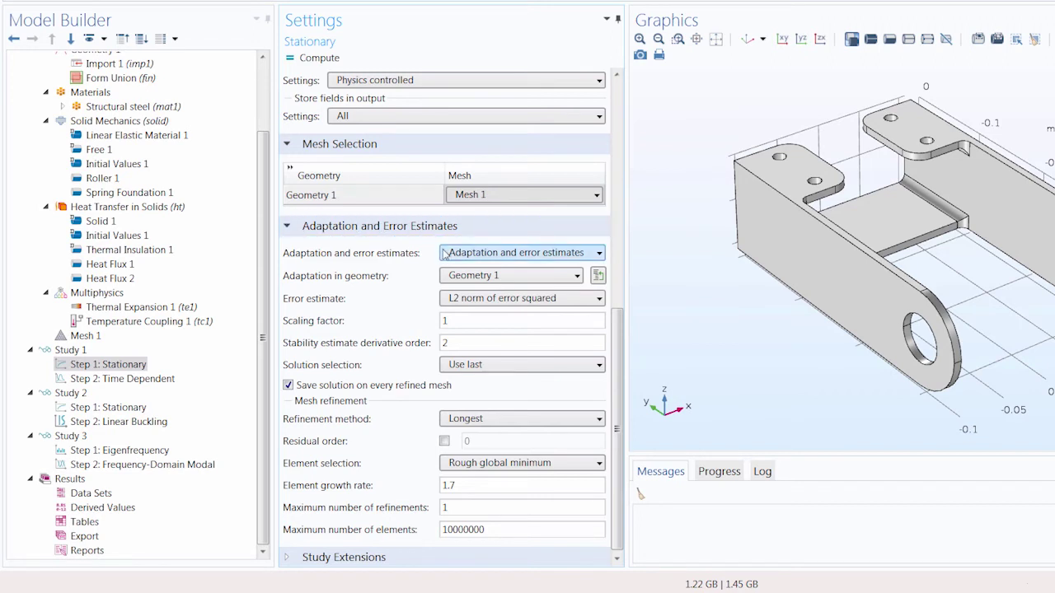
click(449, 256)
click(454, 294)
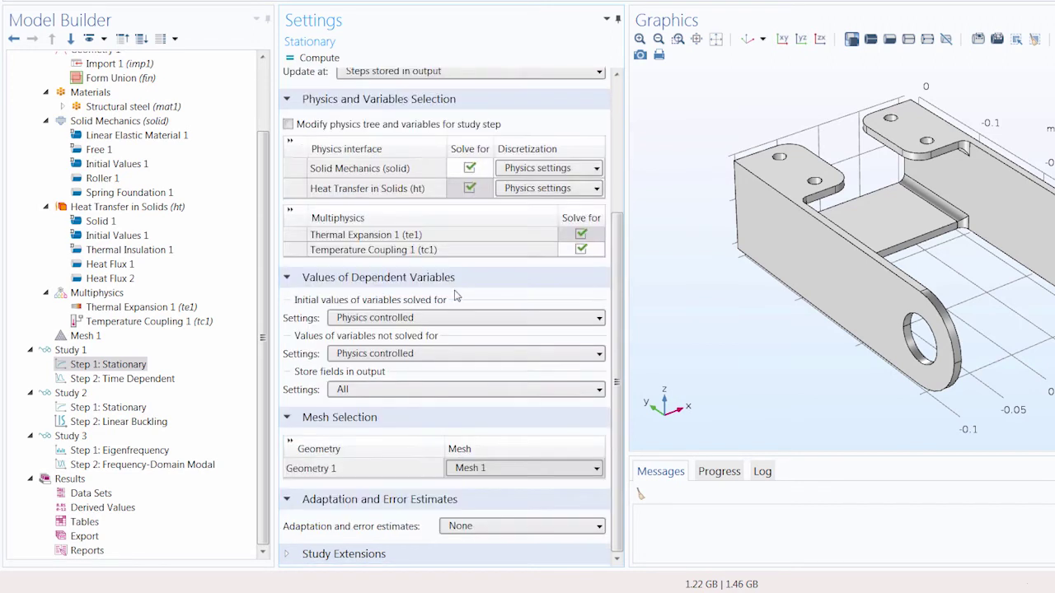
- Try enabling the auxiliary sweep and load case definition in the Stationary step's study extensions, and turn both off again
click(351, 555)
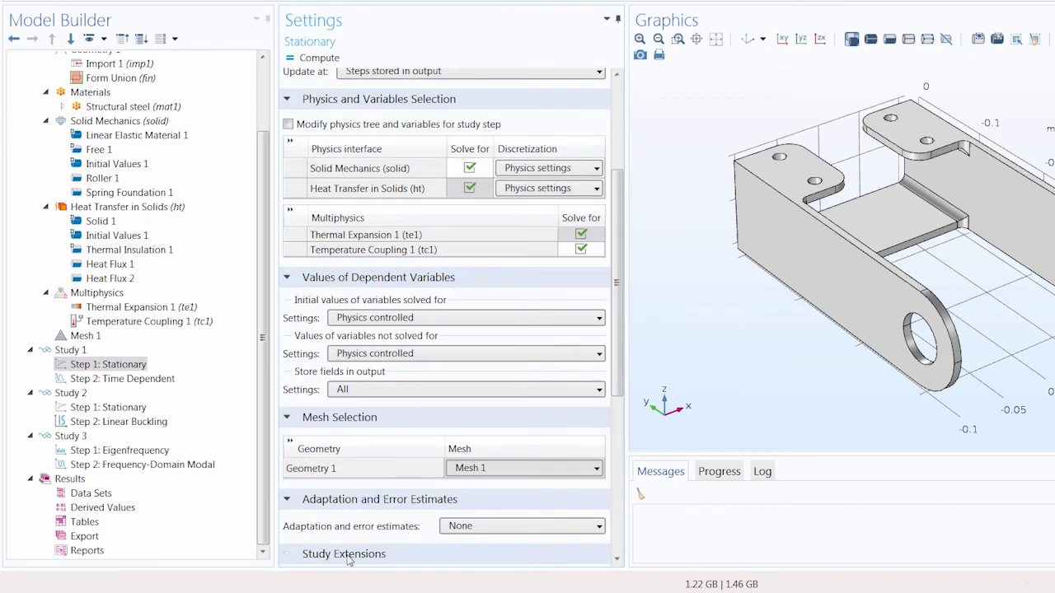
scroll(392, 531, down, 5)
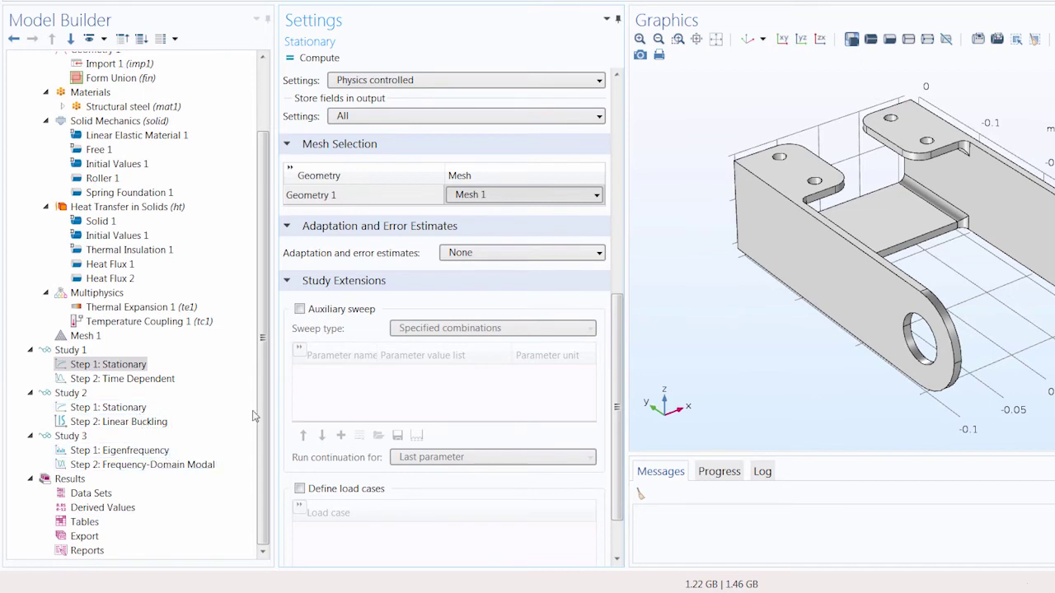
click(330, 312)
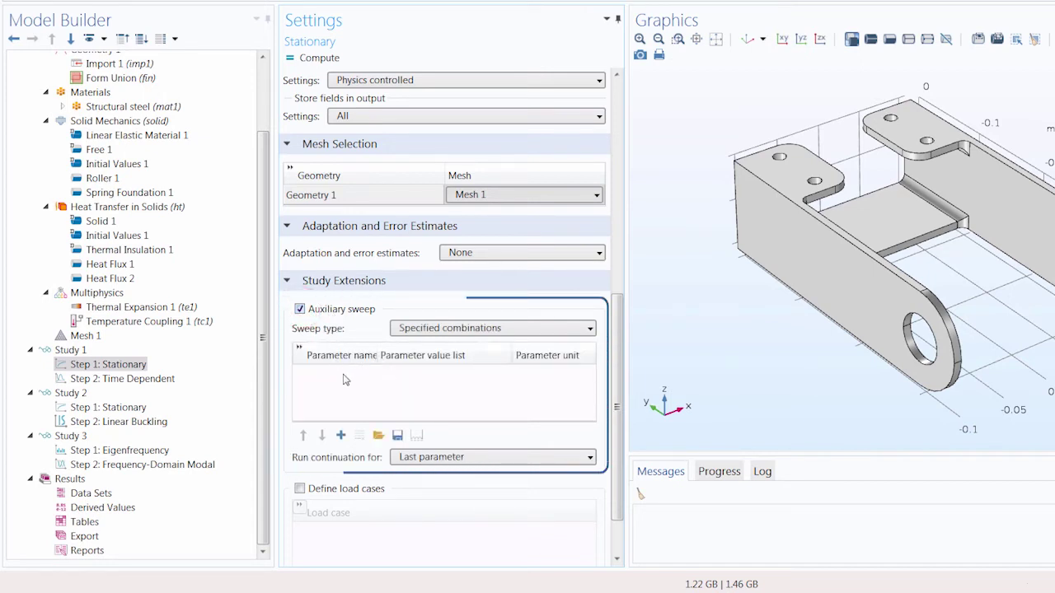
click(317, 490)
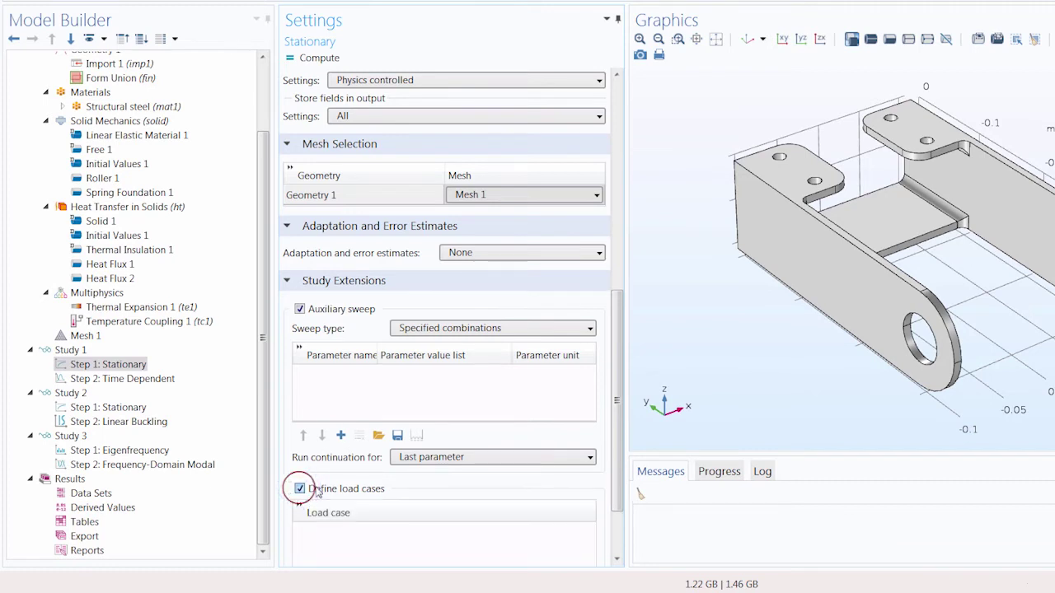
scroll(318, 492, down, 2)
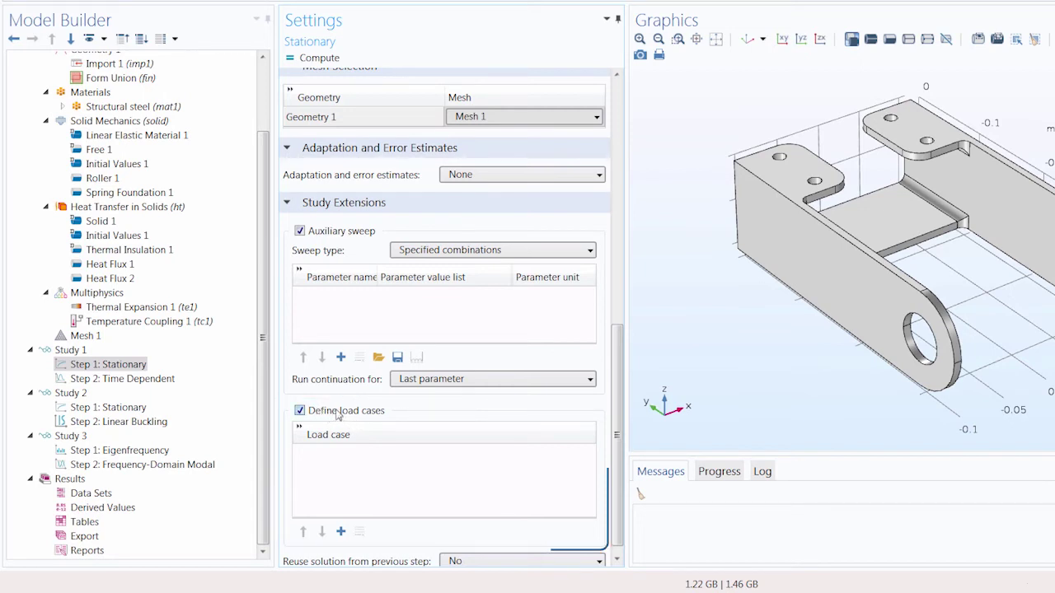
click(375, 416)
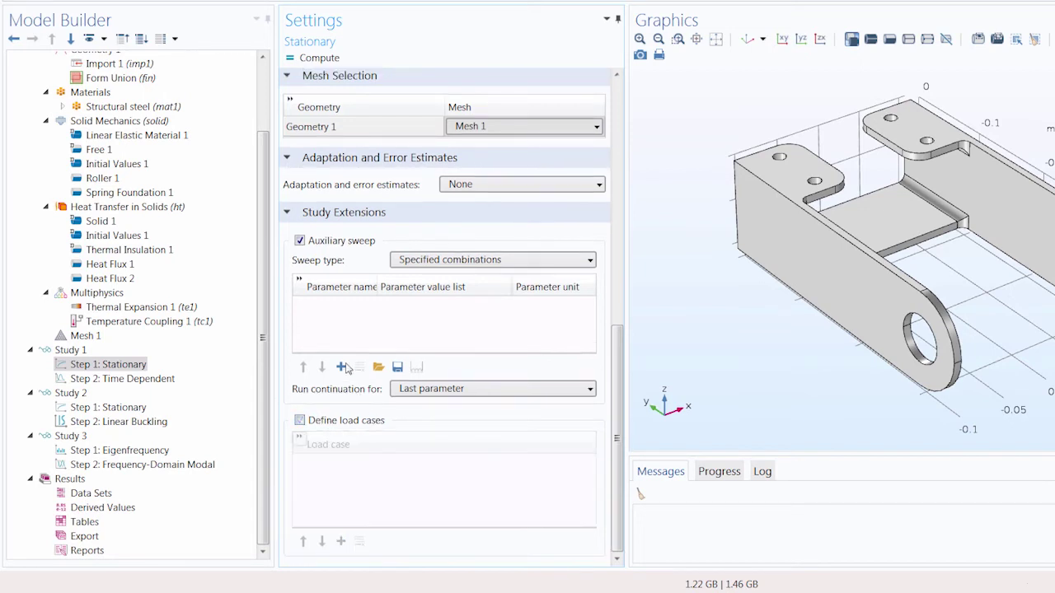
click(344, 241)
scroll(344, 347, up, 5)
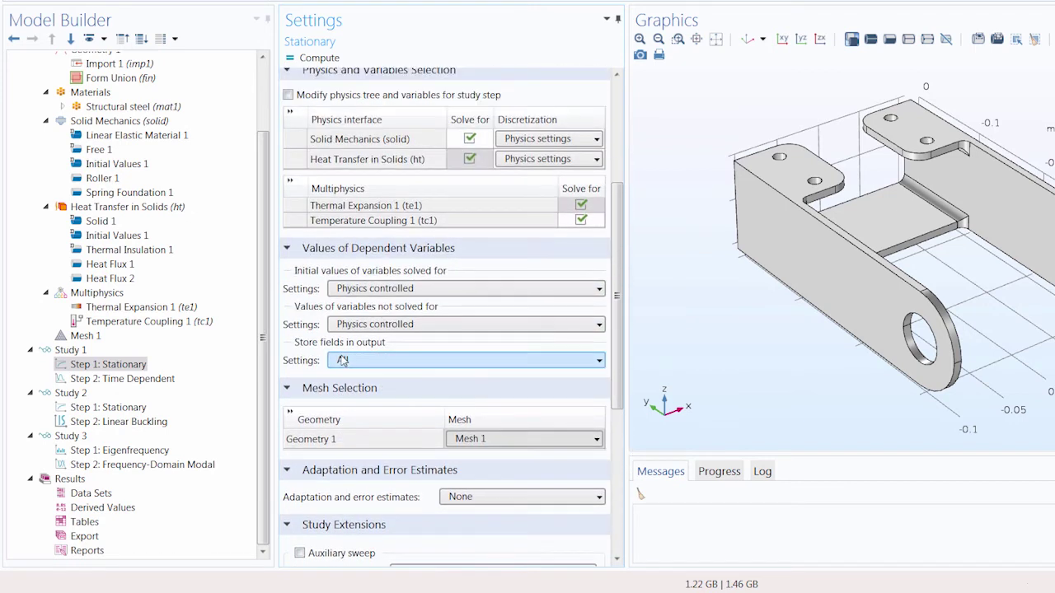
scroll(342, 360, up, 5)
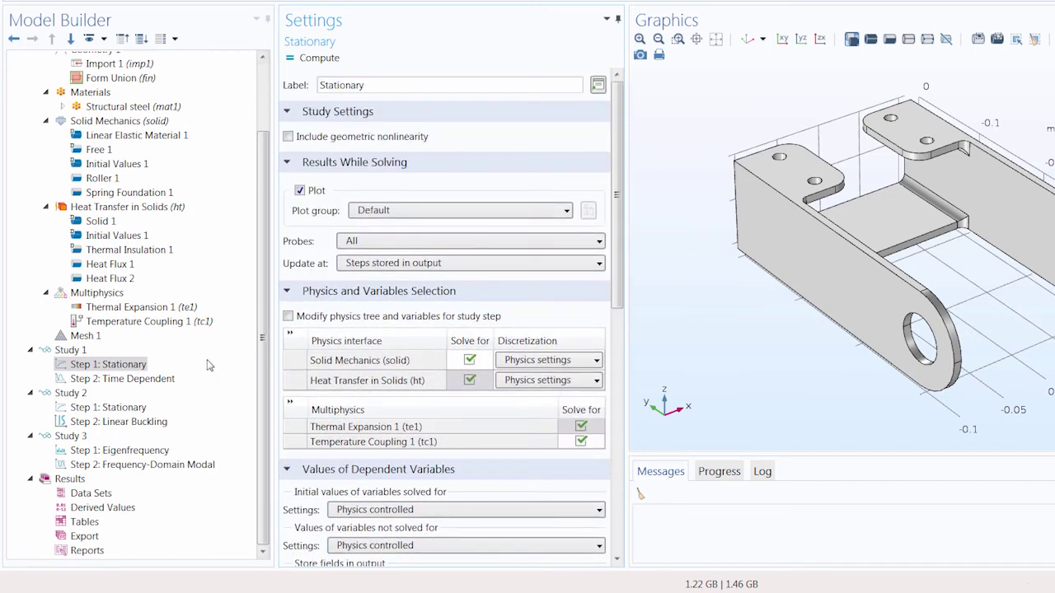
- In Study 1's Time Dependent step, keep seconds as the unit and replace the times with a range from 0 to 25 in 0.25 steps
click(157, 380)
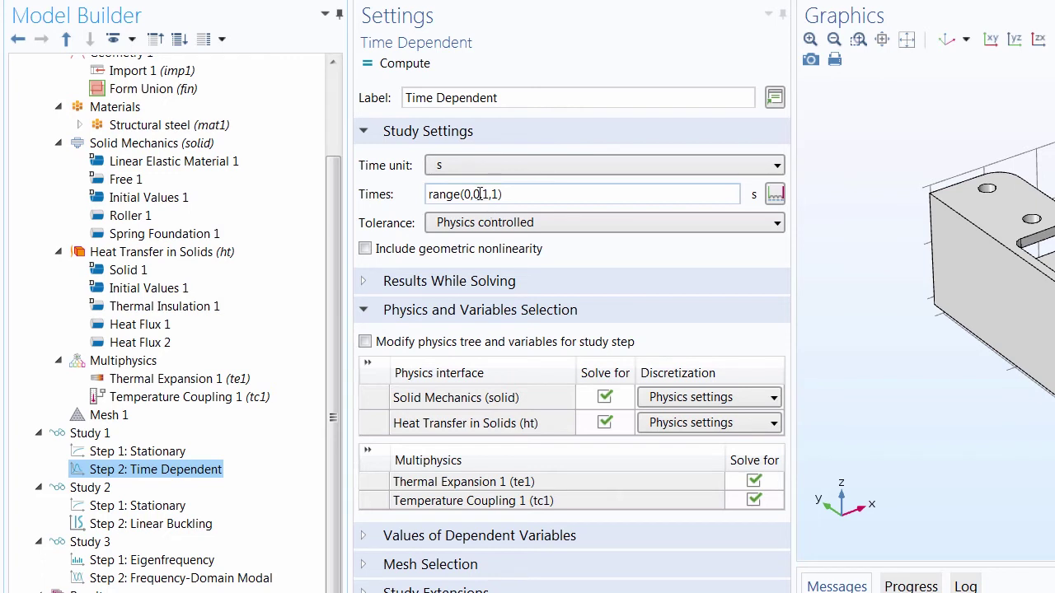
click(483, 169)
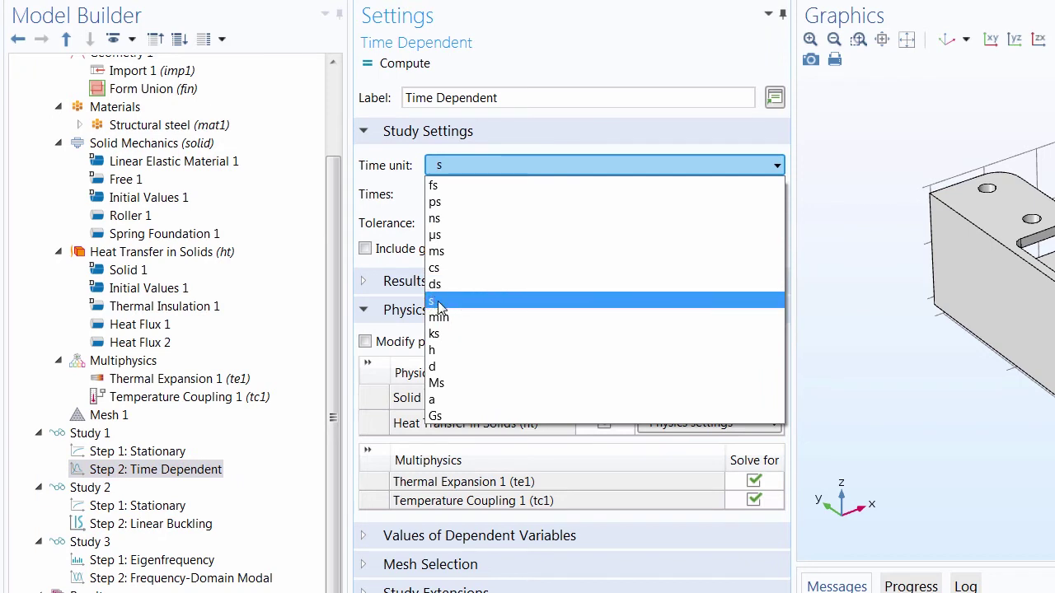
click(439, 302)
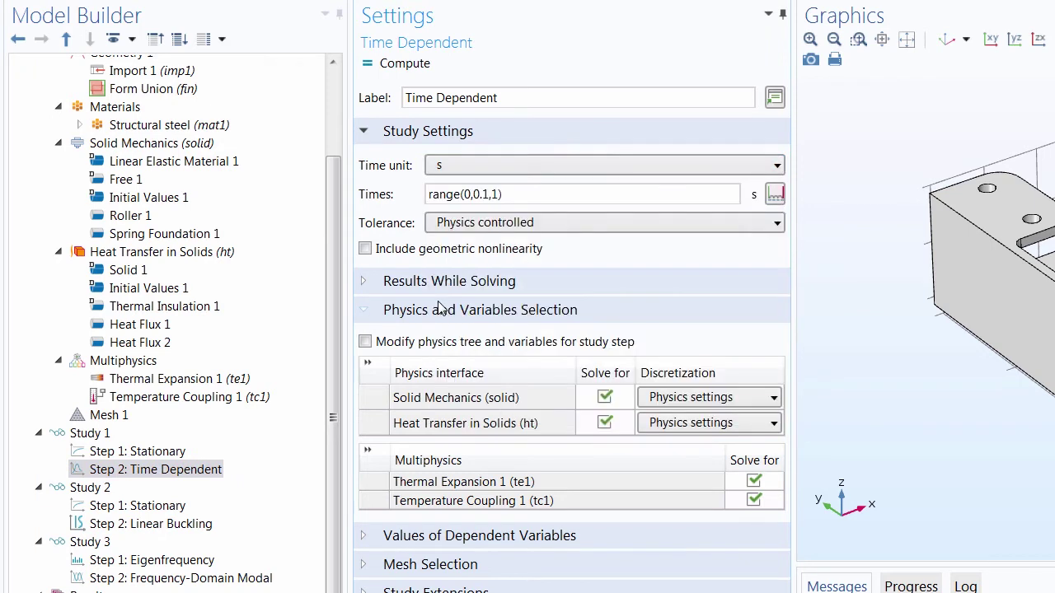
click(776, 195)
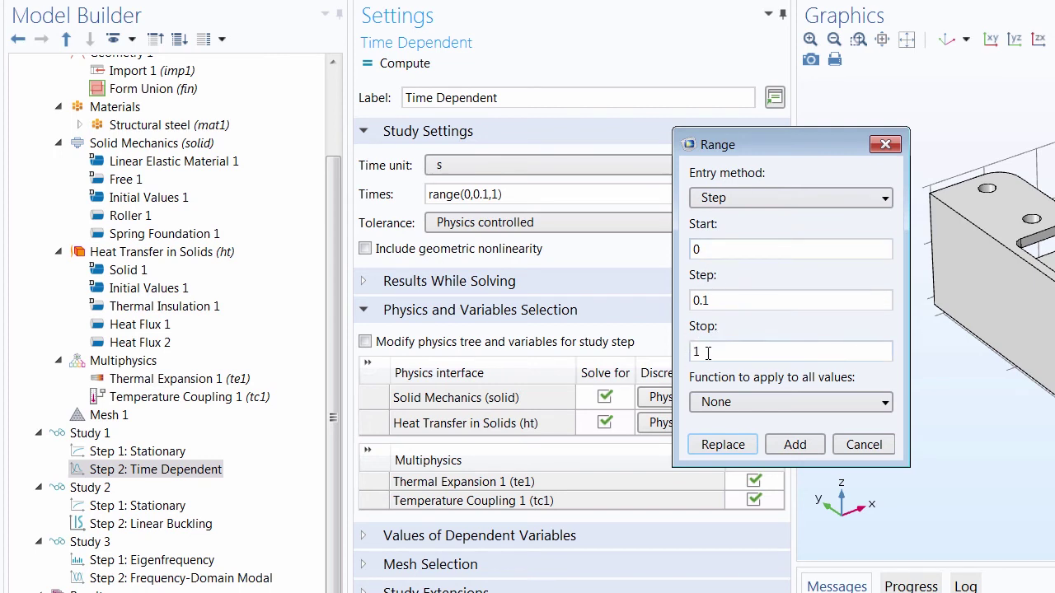
drag(707, 352, 682, 362)
text(25)
drag(715, 302, 682, 313)
text(0)
click(697, 445)
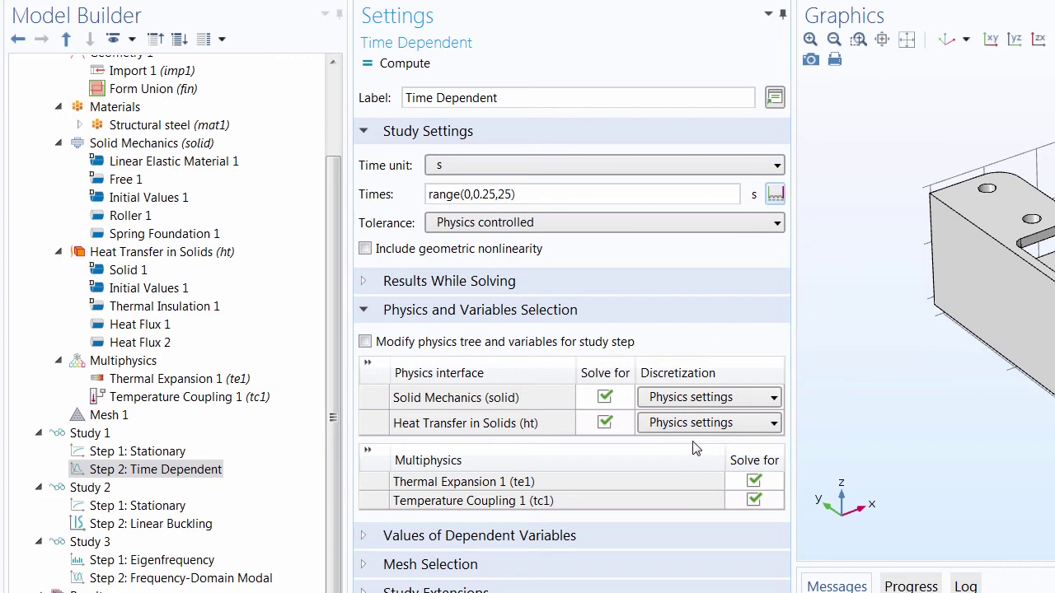
- Try the User controlled tolerance in the Time Dependent step and restore Physics controlled
click(550, 223)
click(548, 239)
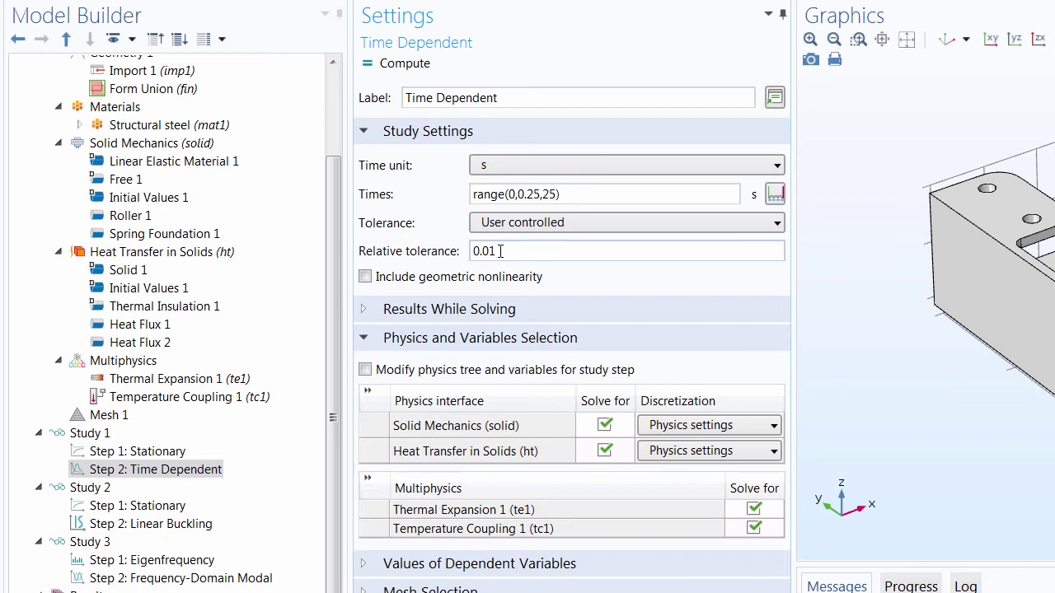
click(544, 222)
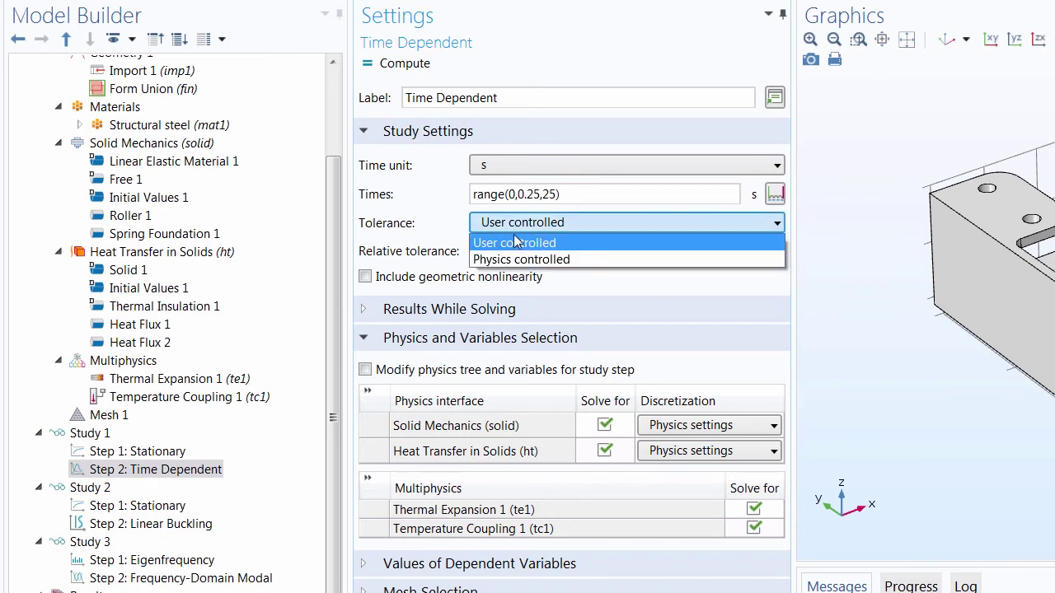
click(554, 259)
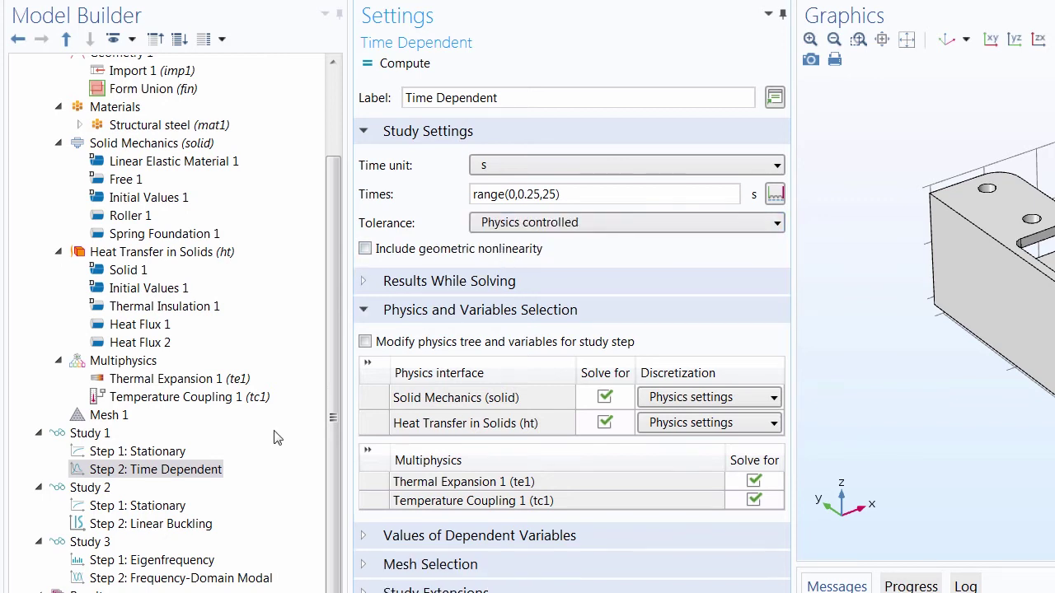
- In Study 3's Eigenfrequency step, keep the Manual search method and Hz unit, and set the desired number of eigenfrequencies to 10
click(185, 524)
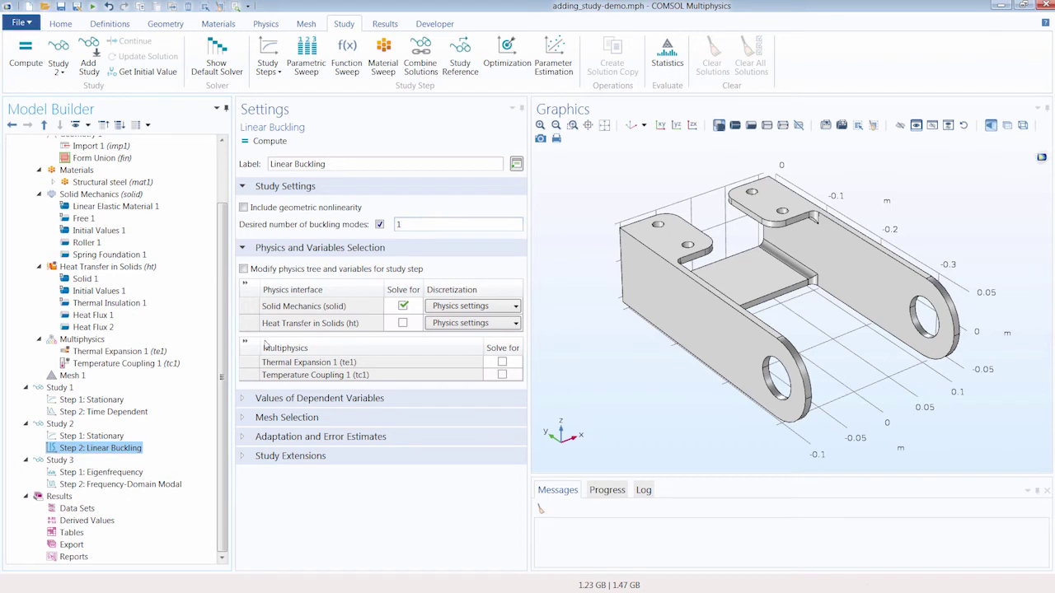
click(99, 473)
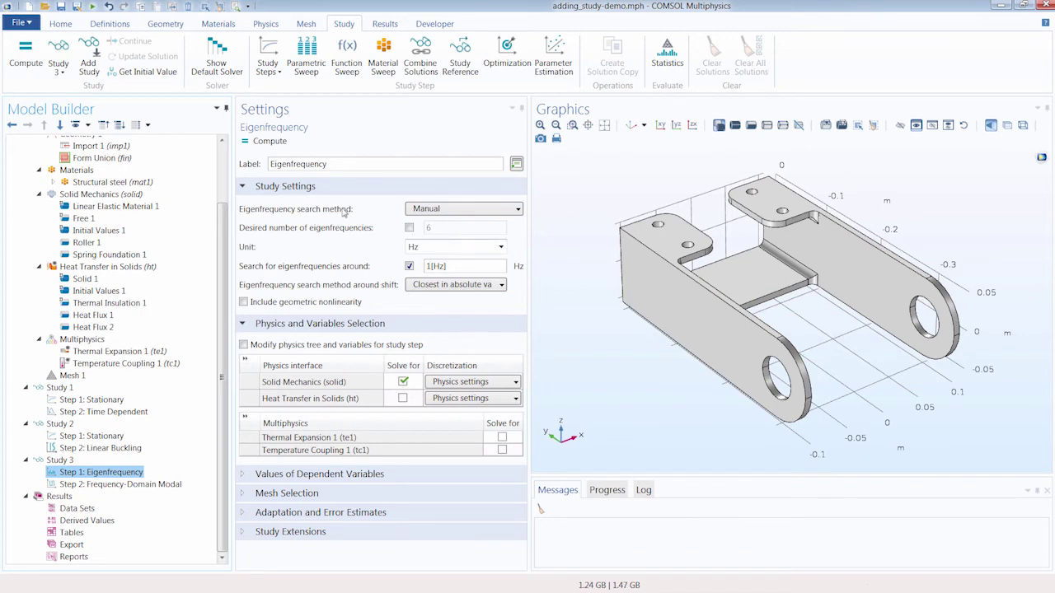
click(453, 211)
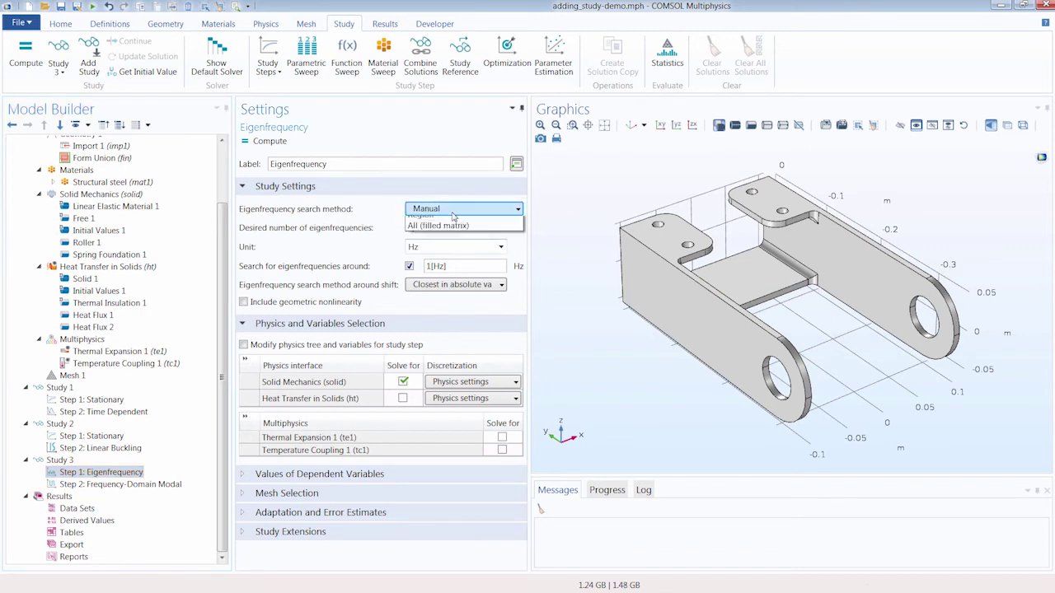
click(452, 219)
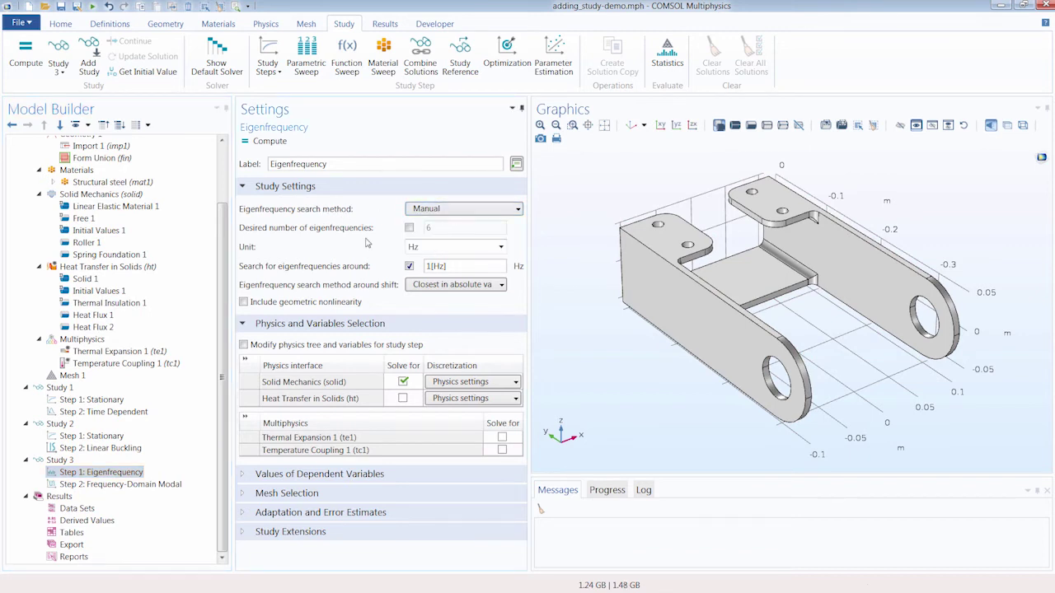
click(410, 228)
text(10)
click(501, 247)
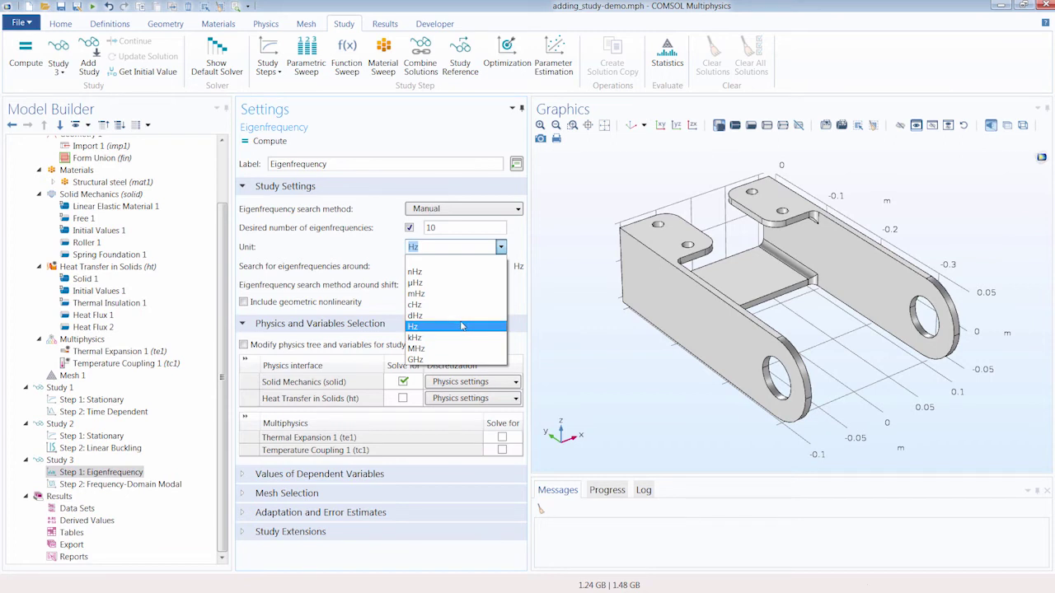
click(462, 326)
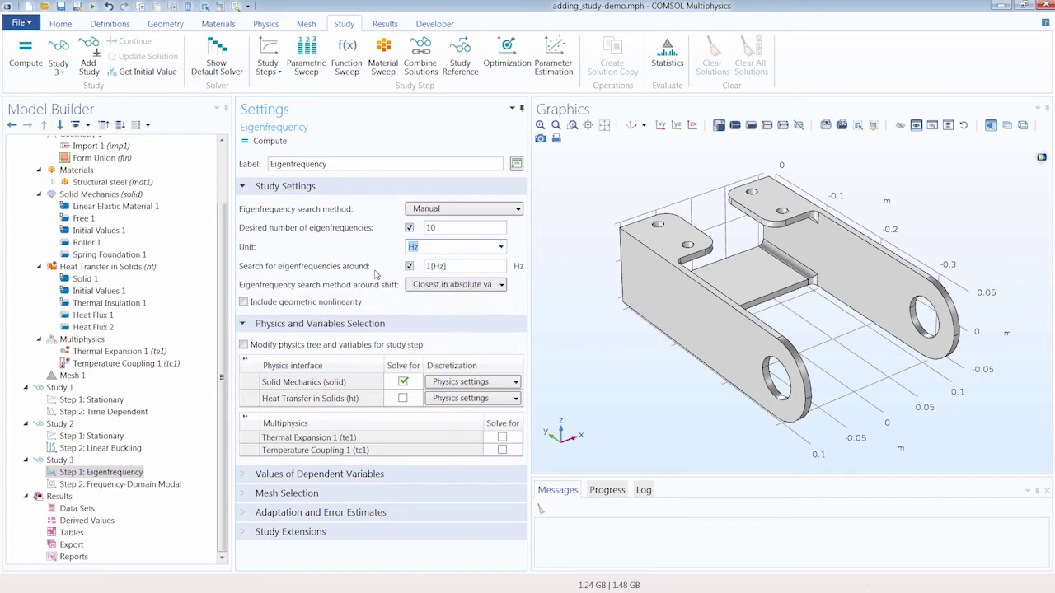
click(438, 285)
click(452, 297)
- Set the Frequency-Domain Modal step's frequencies to 50, 70 and 90 Hz, and append a range from 100 to 130 Hz in steps of 1
click(128, 488)
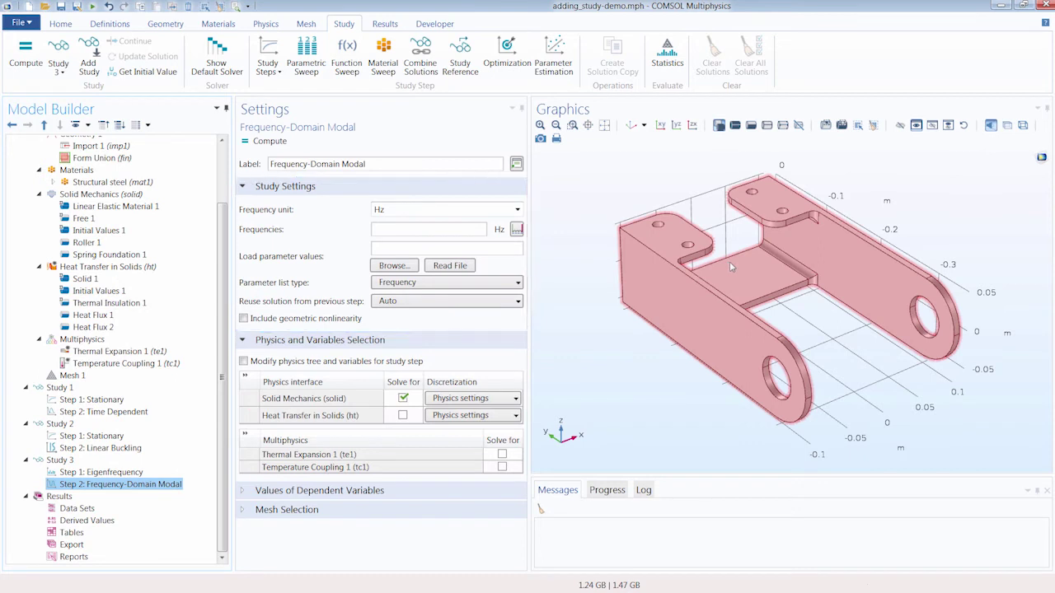
click(431, 227)
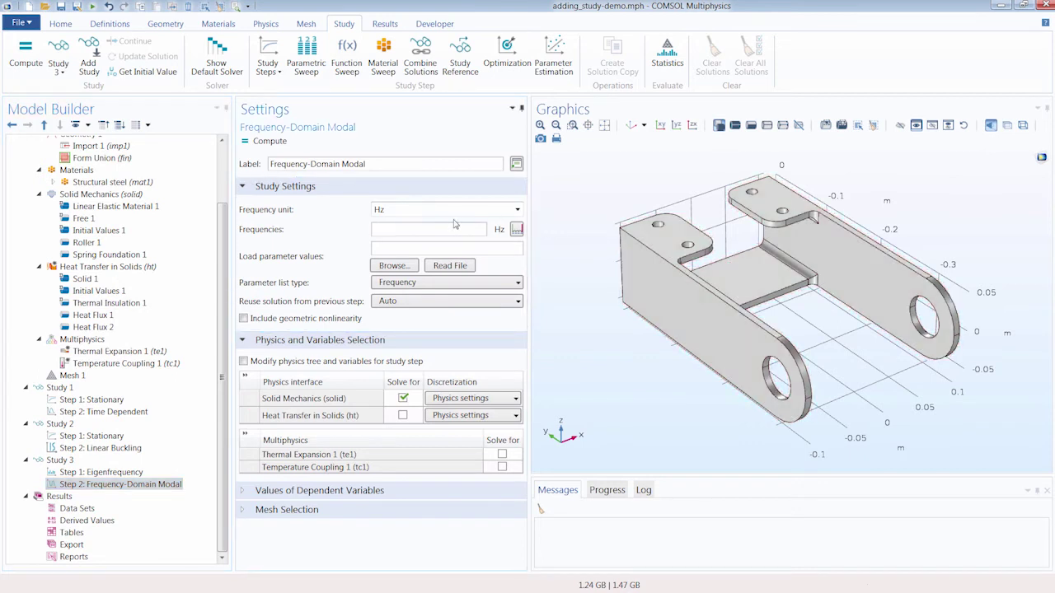
text(50 70 90)
click(516, 229)
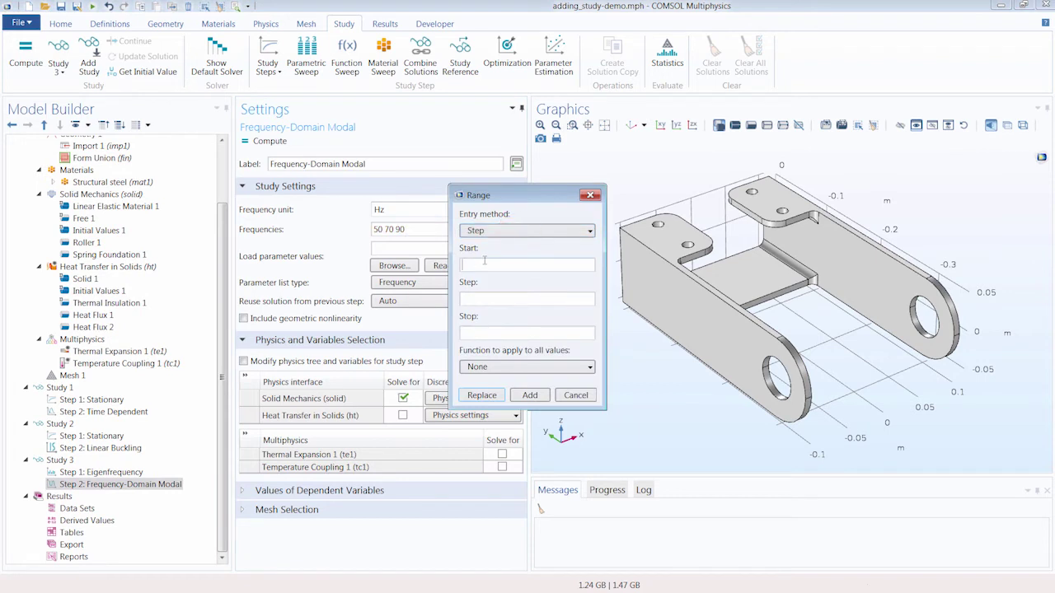
click(484, 262)
text(100)
click(473, 331)
text(1301)
click(529, 396)
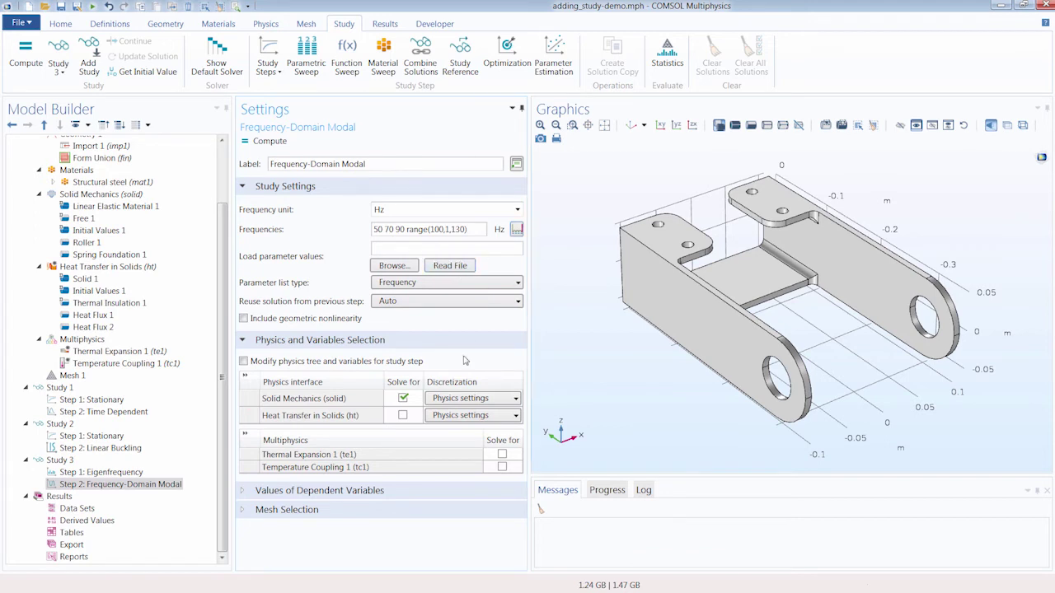
- Show Study 1's Stationary step settings, enlarge the message area, and fit the whole bracket in the reduced graphics view
click(105, 401)
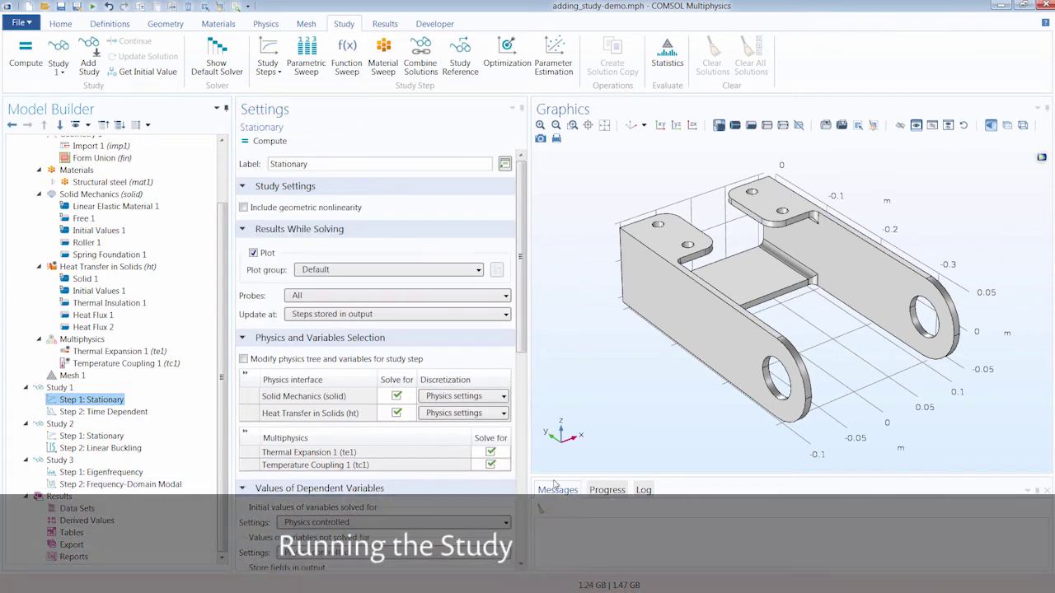
drag(556, 476, 558, 356)
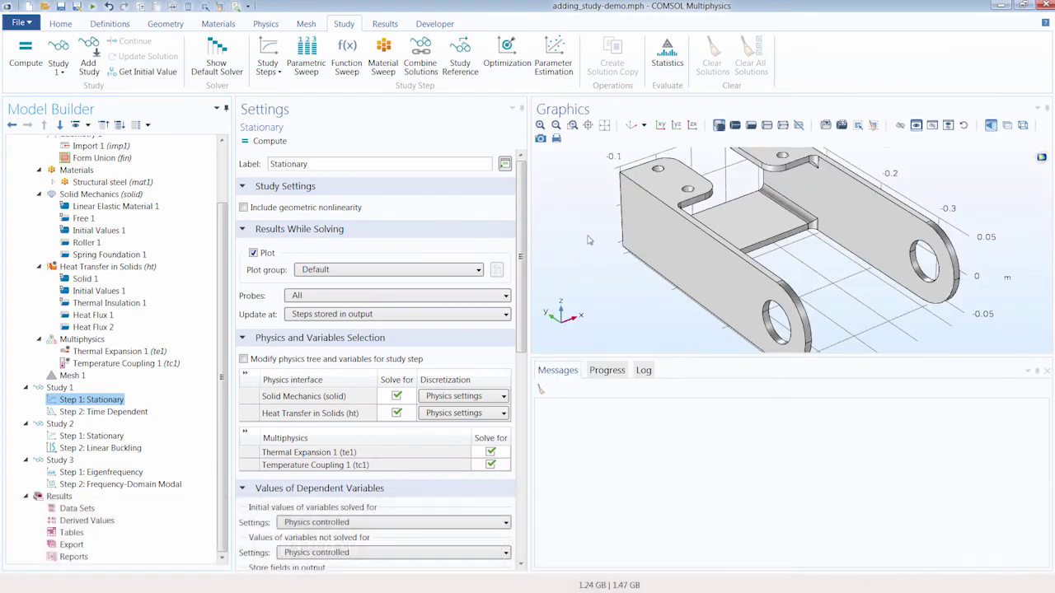
click(604, 125)
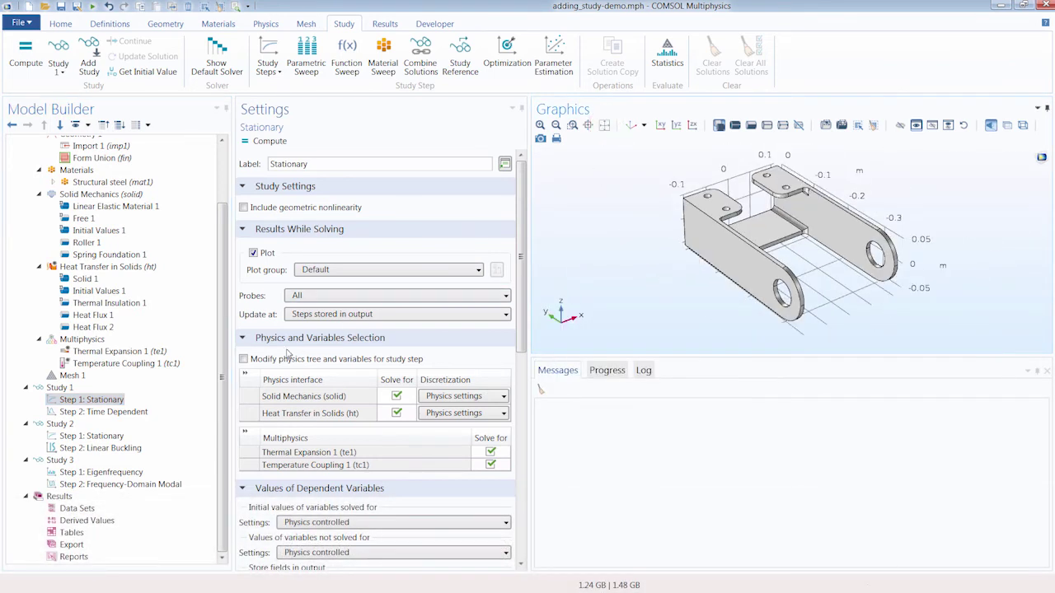
- Disable the Time Dependent step in Study 1
right_click(105, 412)
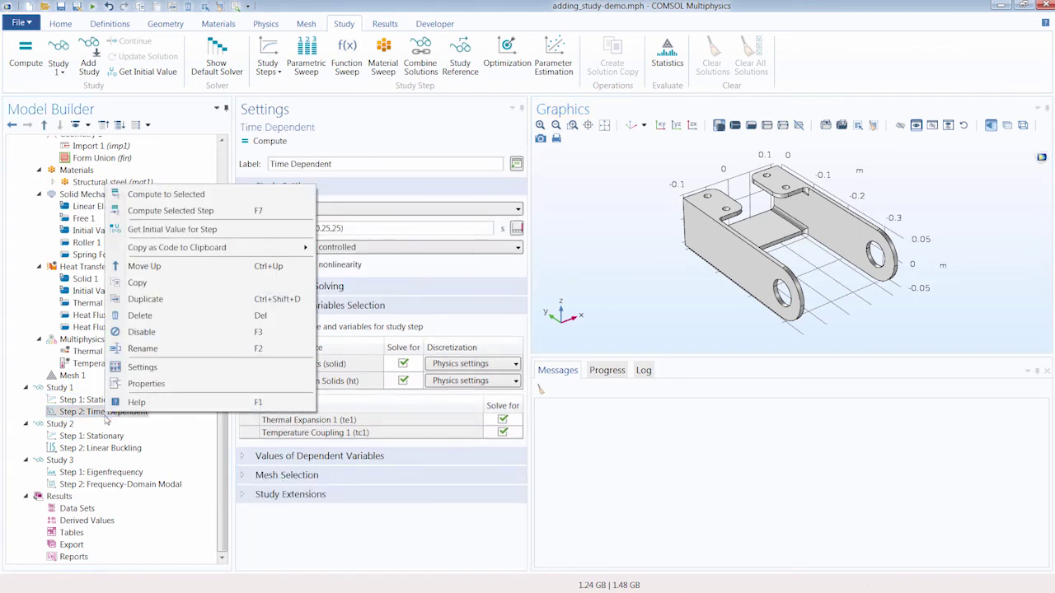
click(141, 332)
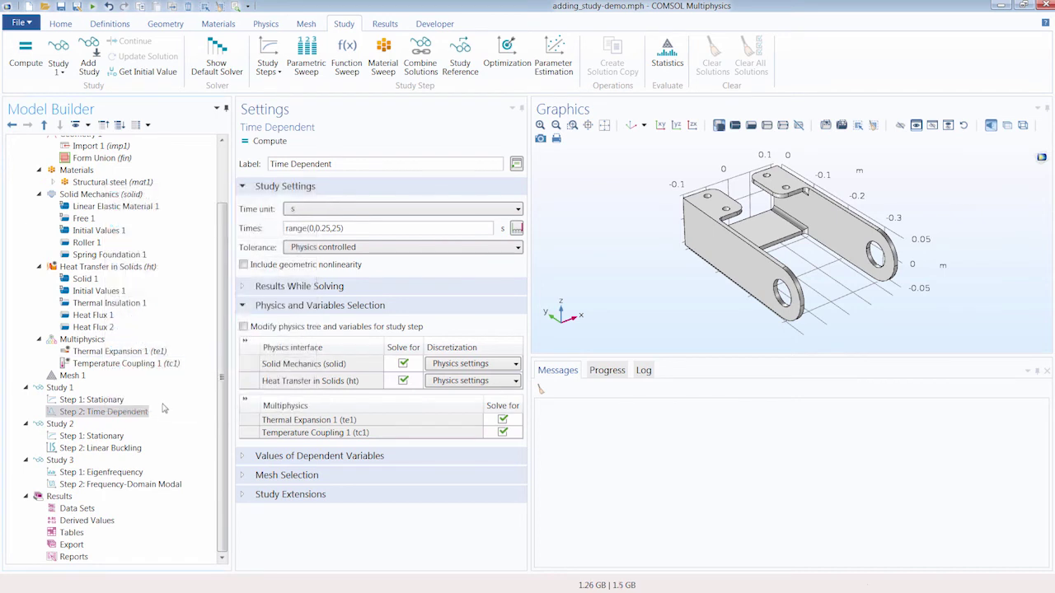
- Compute Study 1 from its Stationary step
click(91, 400)
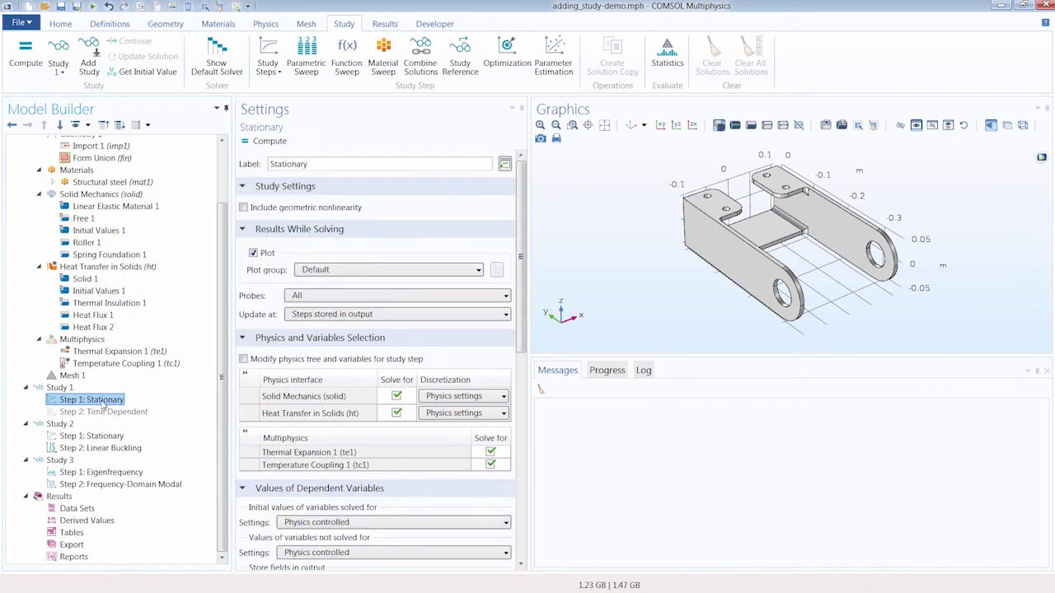
click(269, 141)
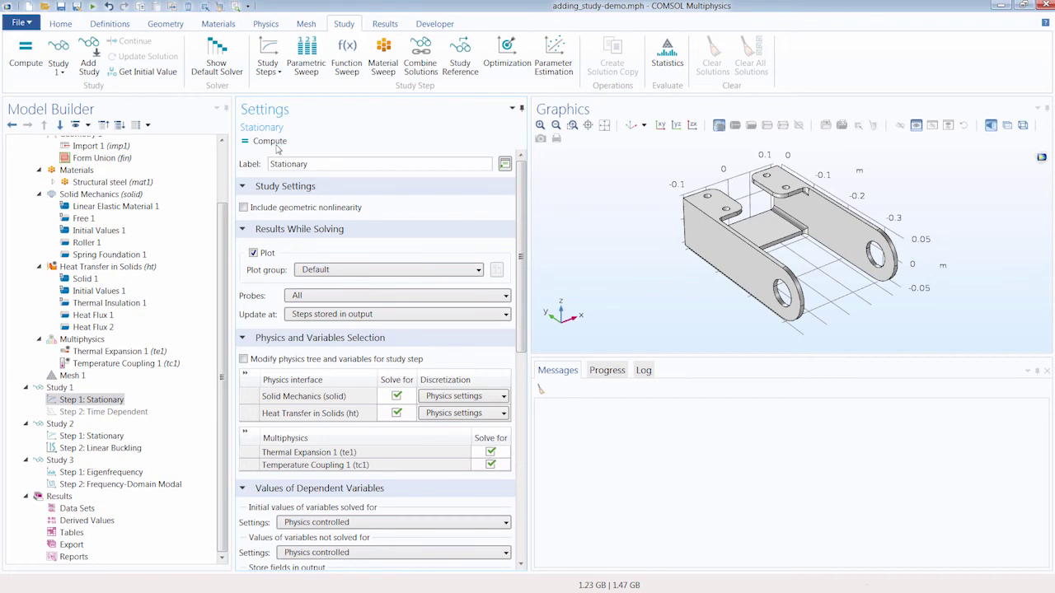
click(269, 142)
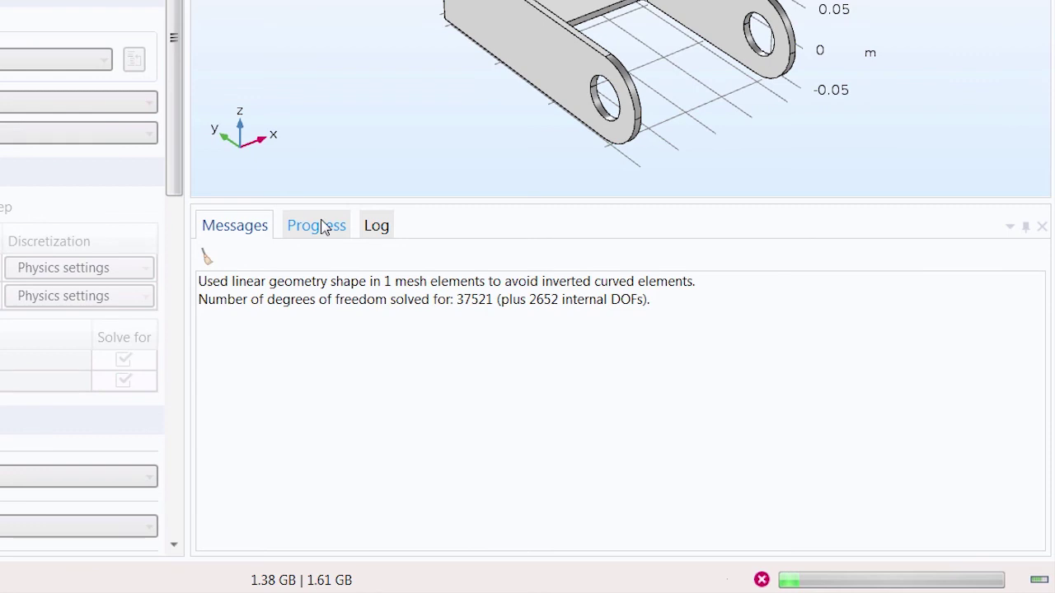
- Inspect the solver's progress, log and convergence plot for Study 1, and return to the von Mises stress plot
click(322, 226)
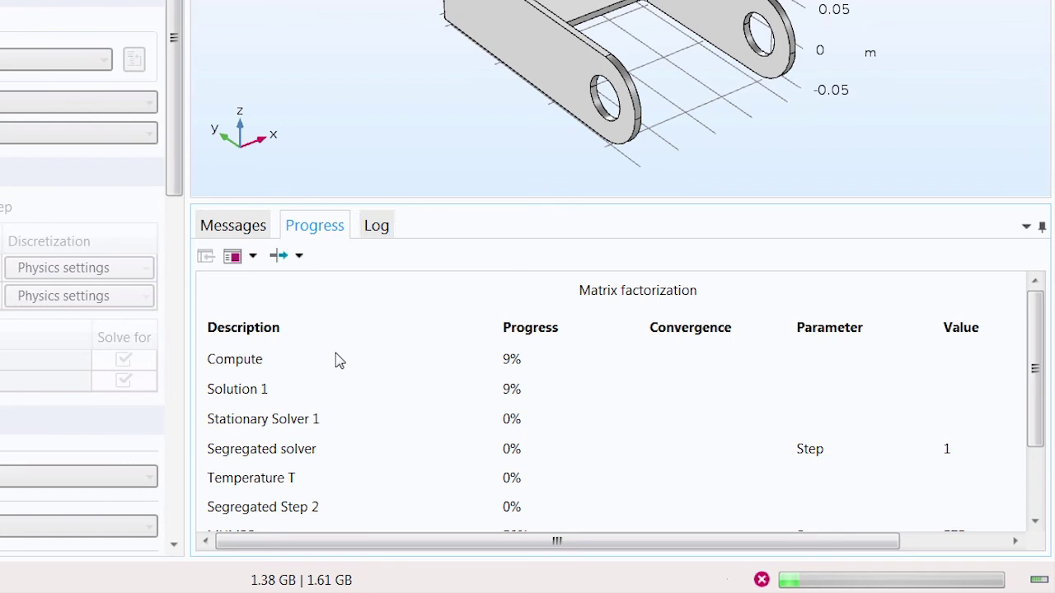
click(378, 237)
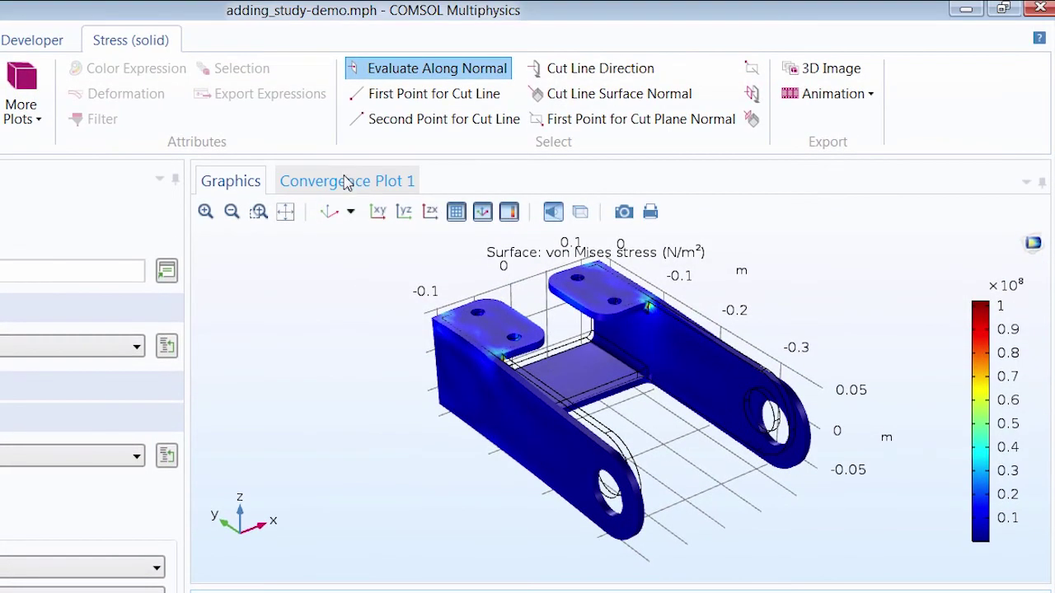
click(346, 183)
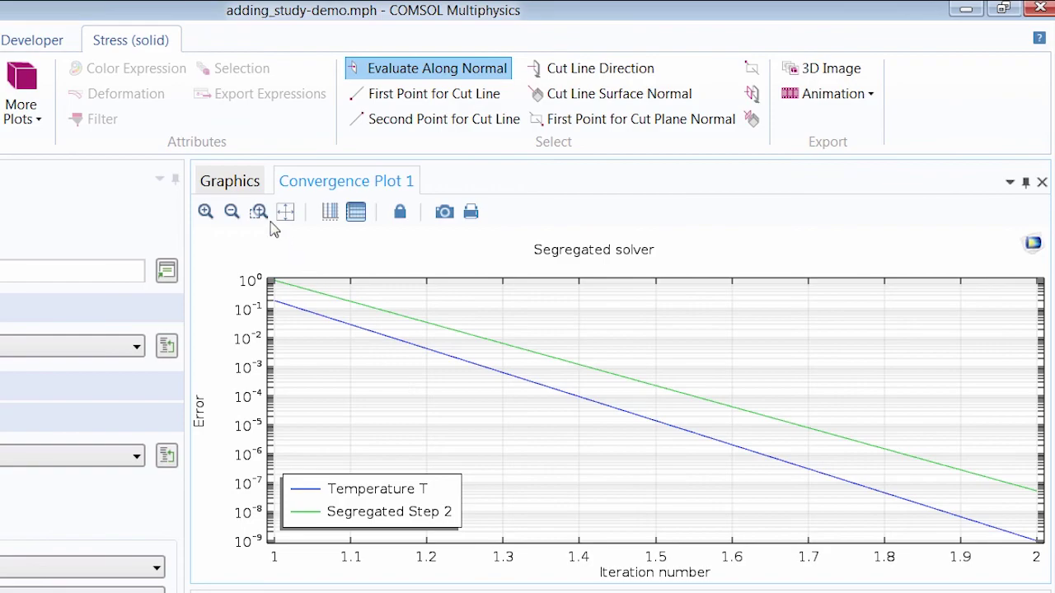
click(237, 189)
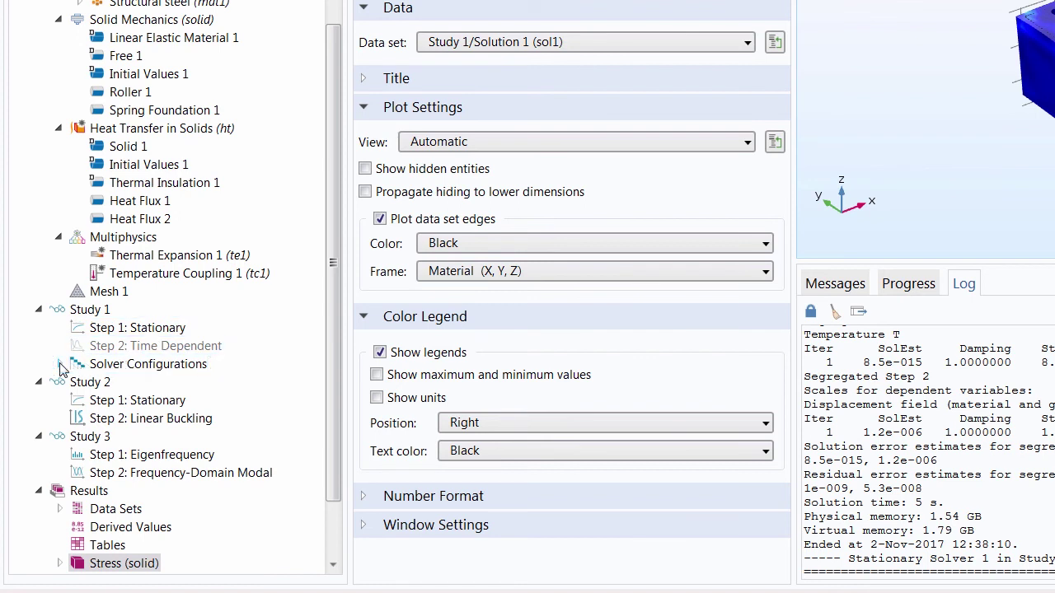
- Expand Study 1's solver configurations down to the contents of Stationary Solver 1 under Solution 1
click(60, 364)
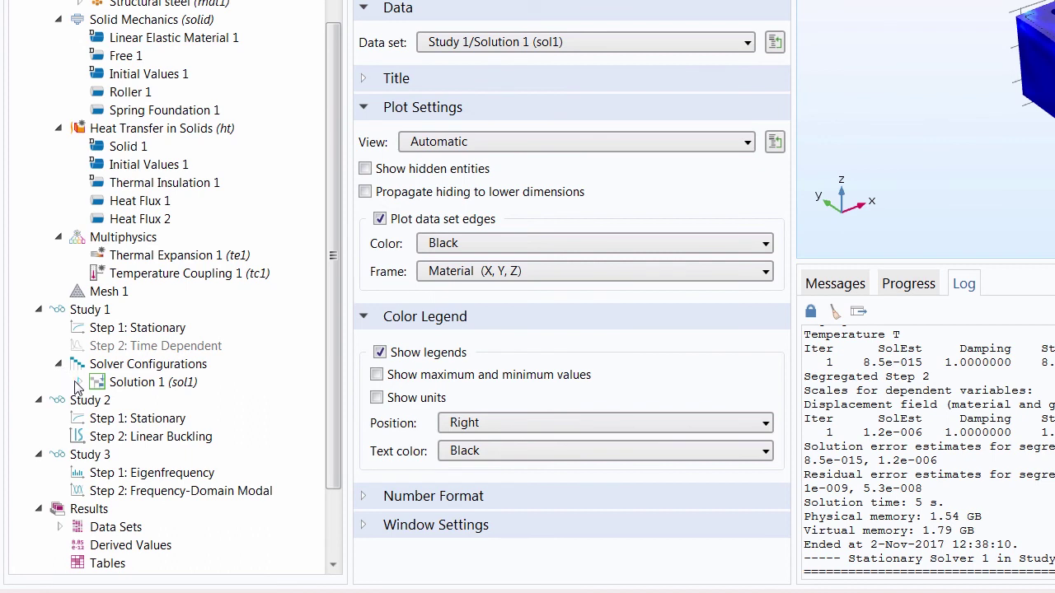
click(79, 382)
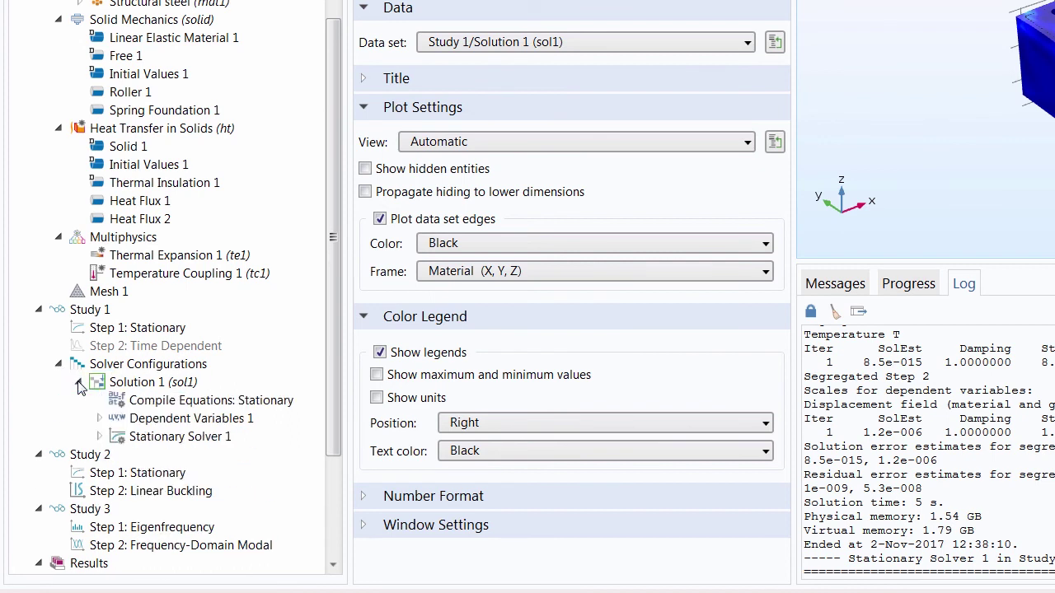
click(98, 437)
scroll(273, 373, down, 5)
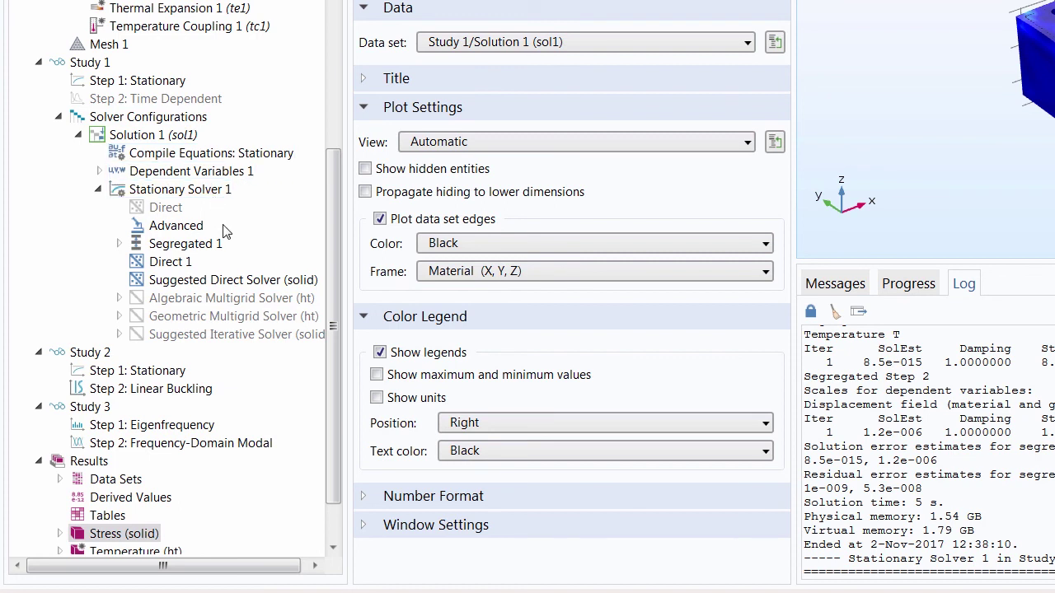
- Generate the default solver sequence for Study 2 without computing it, and expand its Solution 2 node
click(87, 354)
right_click(87, 355)
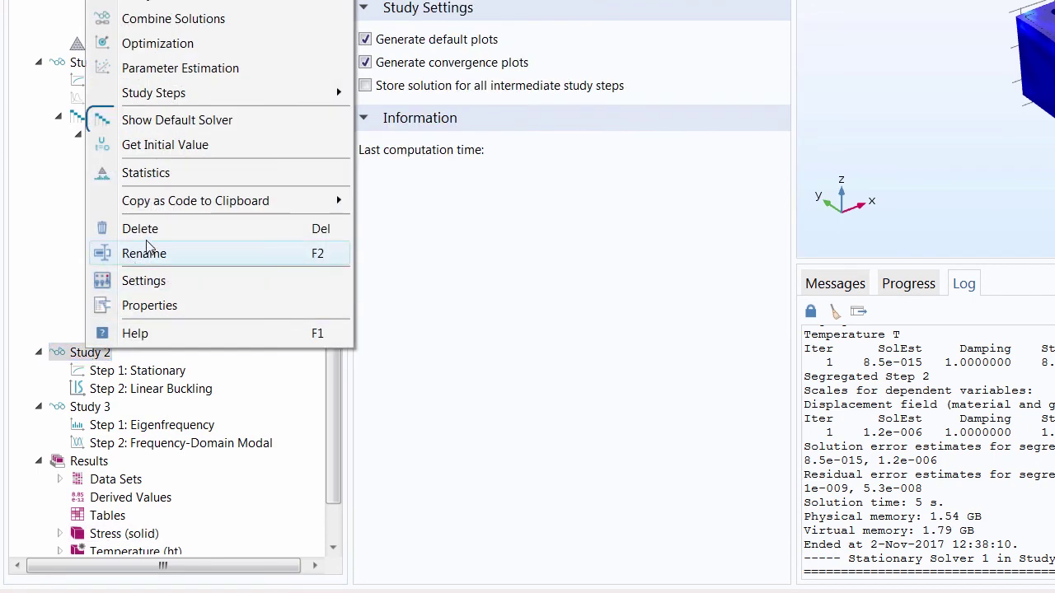
click(207, 128)
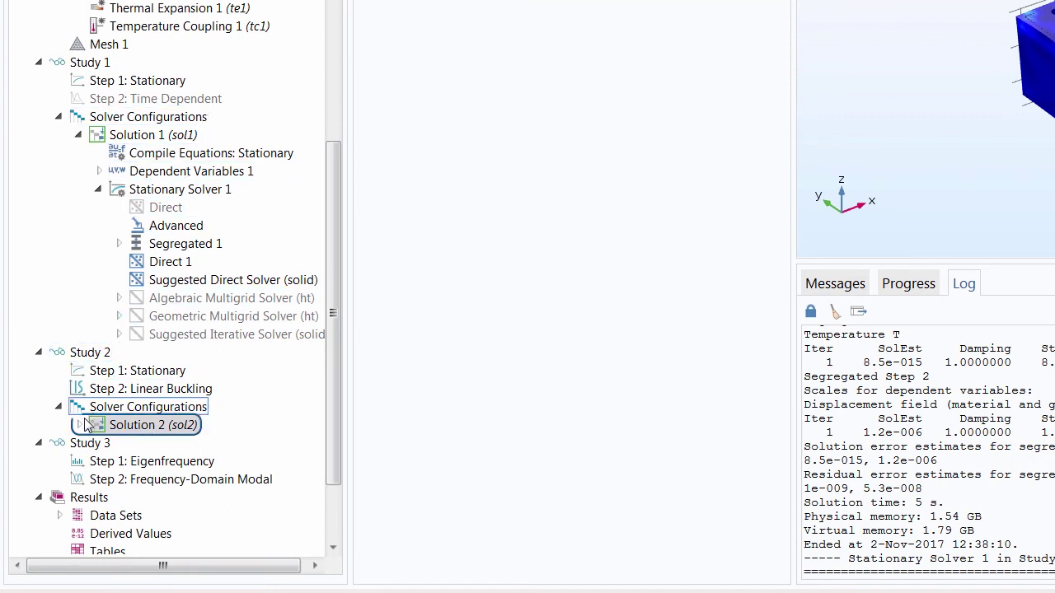
click(77, 425)
scroll(73, 435, down, 2)
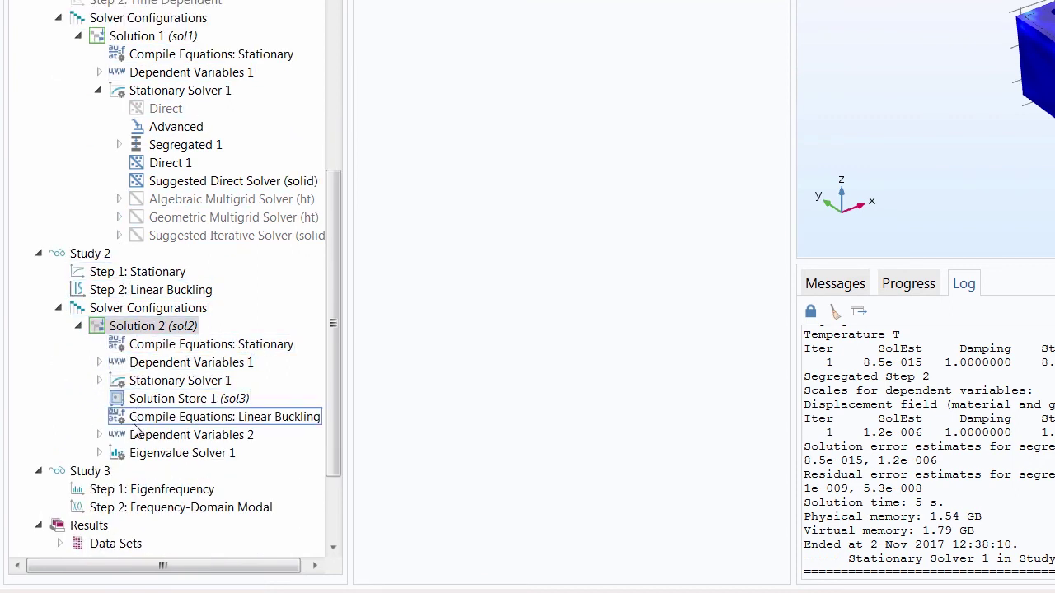
- Collapse Study 2 and Study 3, and show the commands available for Study 1's Solver Configurations
click(38, 254)
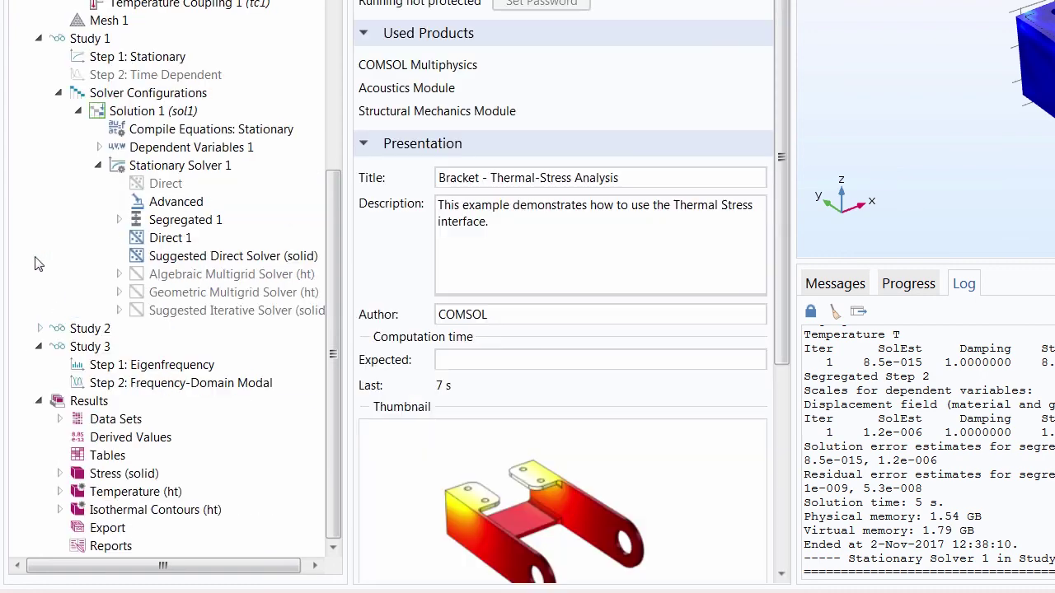
click(38, 346)
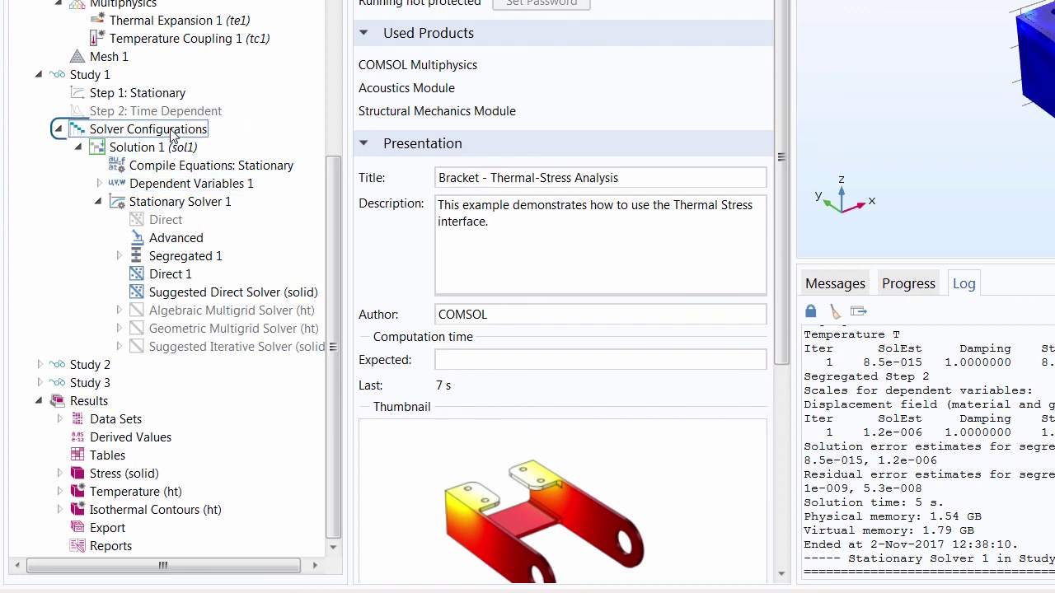
click(172, 135)
right_click(172, 133)
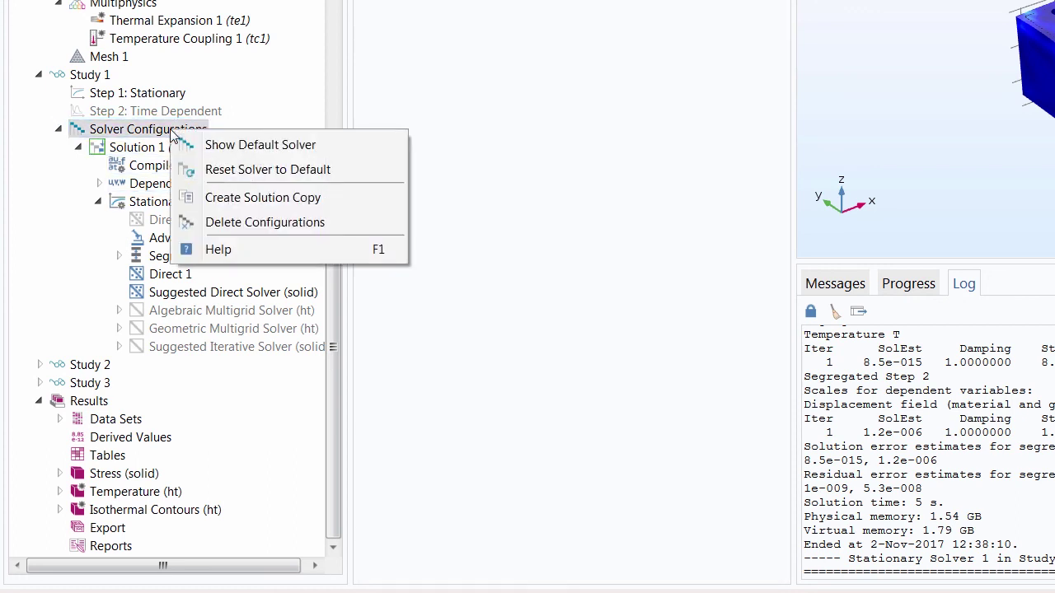